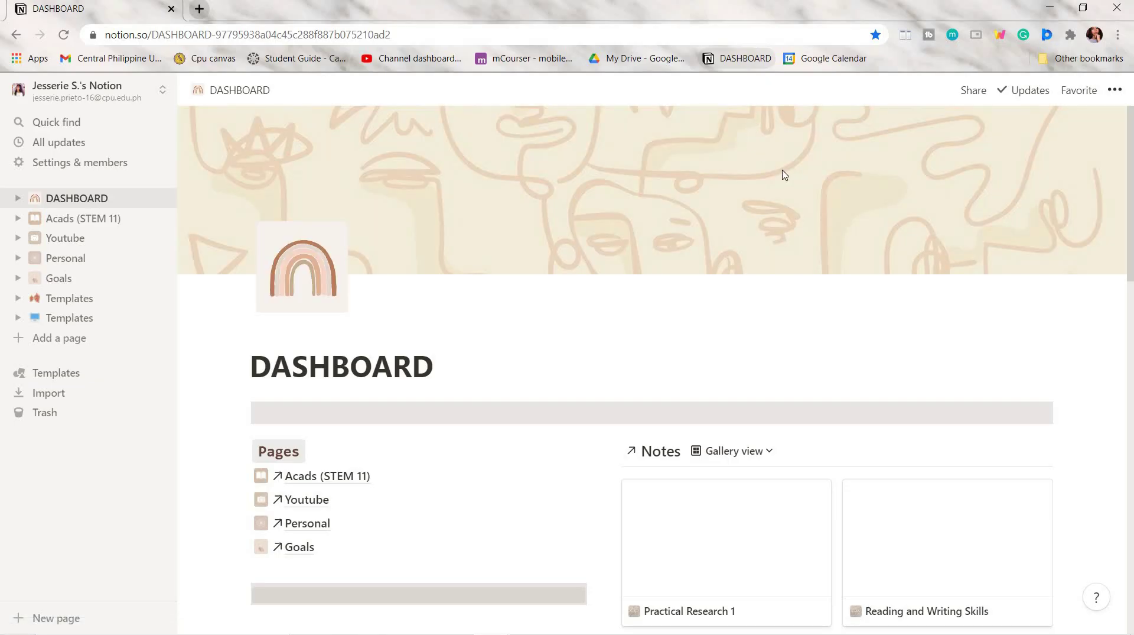
Open the Acads (STEM 11) page from the dashboard and look through its schedule and Grade 11 STEM notes gallery.
{"action": "scroll", "coordinate": [443, 374], "scroll_direction": "down", "scroll_amount": 1}
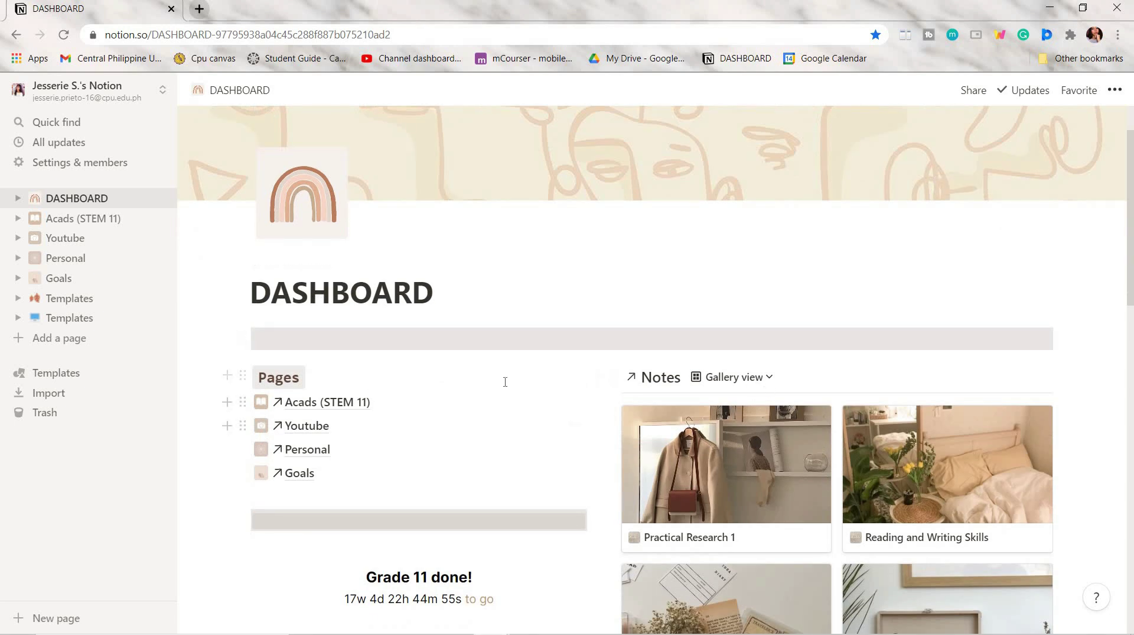
{"action": "left_click", "coordinate": [335, 406]}
{"action": "scroll", "coordinate": [655, 369], "scroll_direction": "down", "scroll_amount": 6}
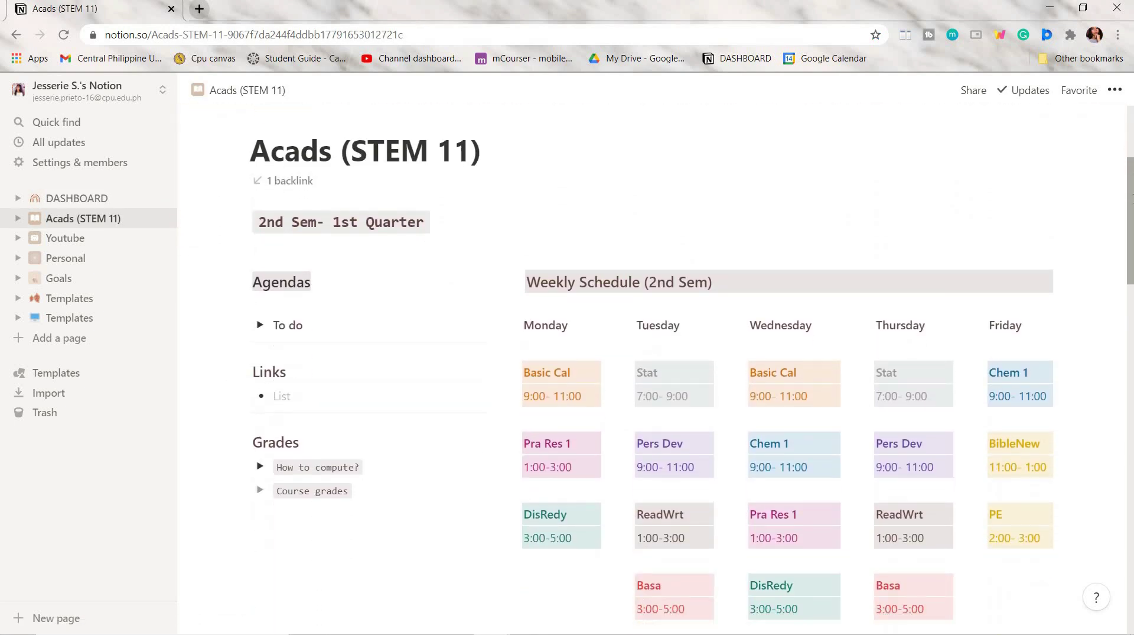
{"action": "scroll", "coordinate": [656, 369], "scroll_direction": "down", "scroll_amount": 10}
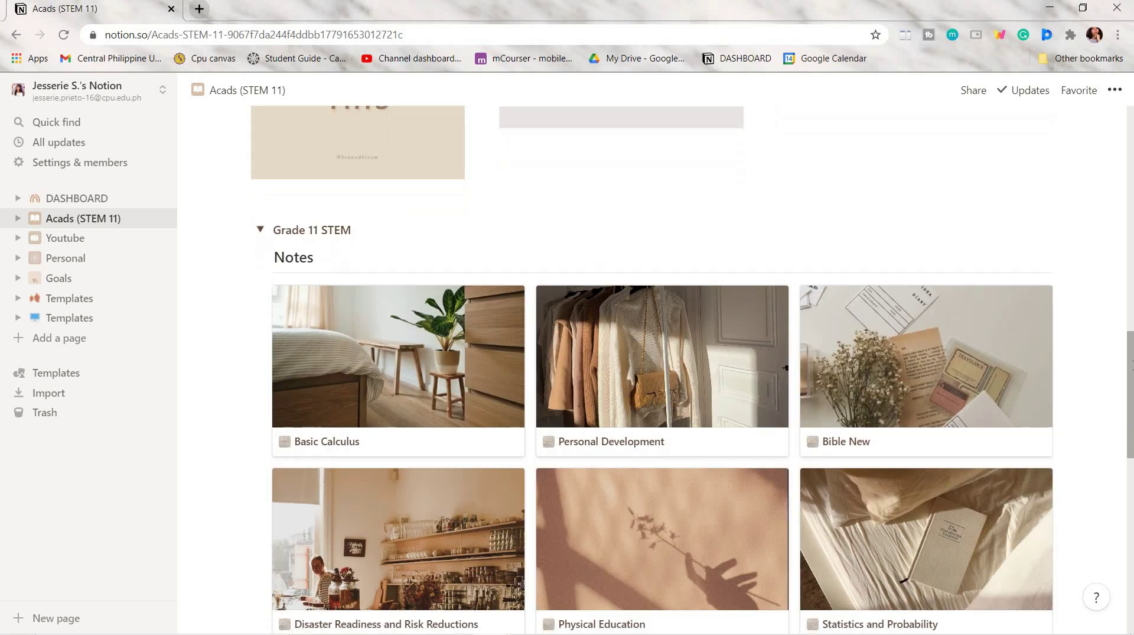
{"action": "scroll", "coordinate": [407, 320], "scroll_direction": "down", "scroll_amount": 4}
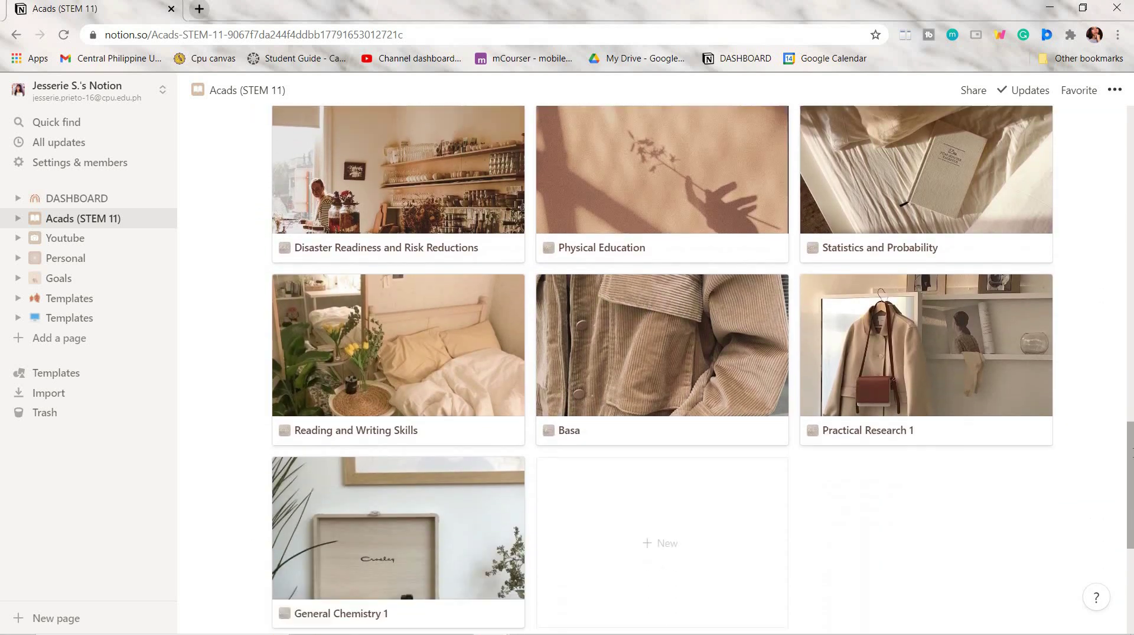
{"action": "scroll", "coordinate": [408, 319], "scroll_direction": "up", "scroll_amount": 6}
Open the Basic Calculus note as a full page and look over its properties, teacher details and Topics section.
{"action": "left_click", "coordinate": [408, 320]}
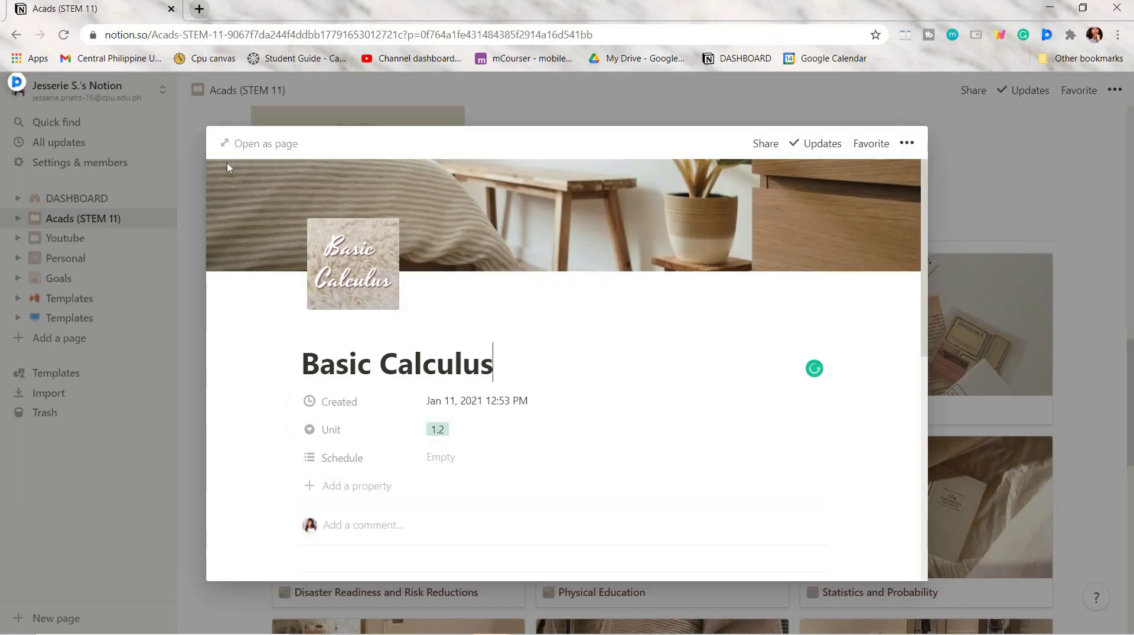
{"action": "scroll", "coordinate": [352, 417], "scroll_direction": "down", "scroll_amount": 3}
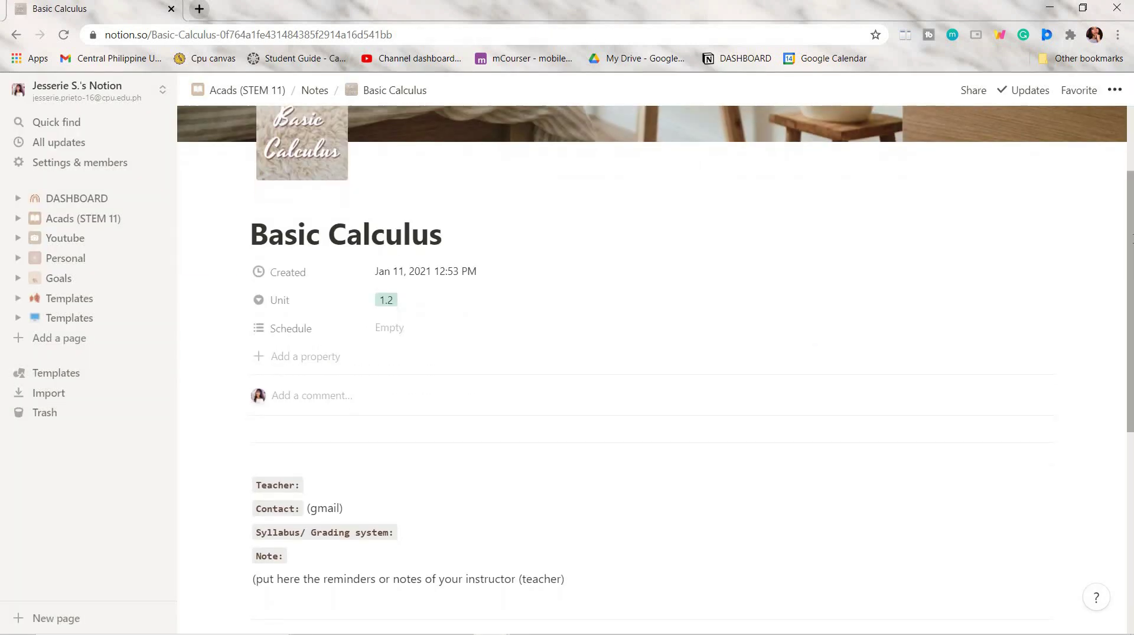
{"action": "scroll", "coordinate": [656, 351], "scroll_direction": "down", "scroll_amount": 2}
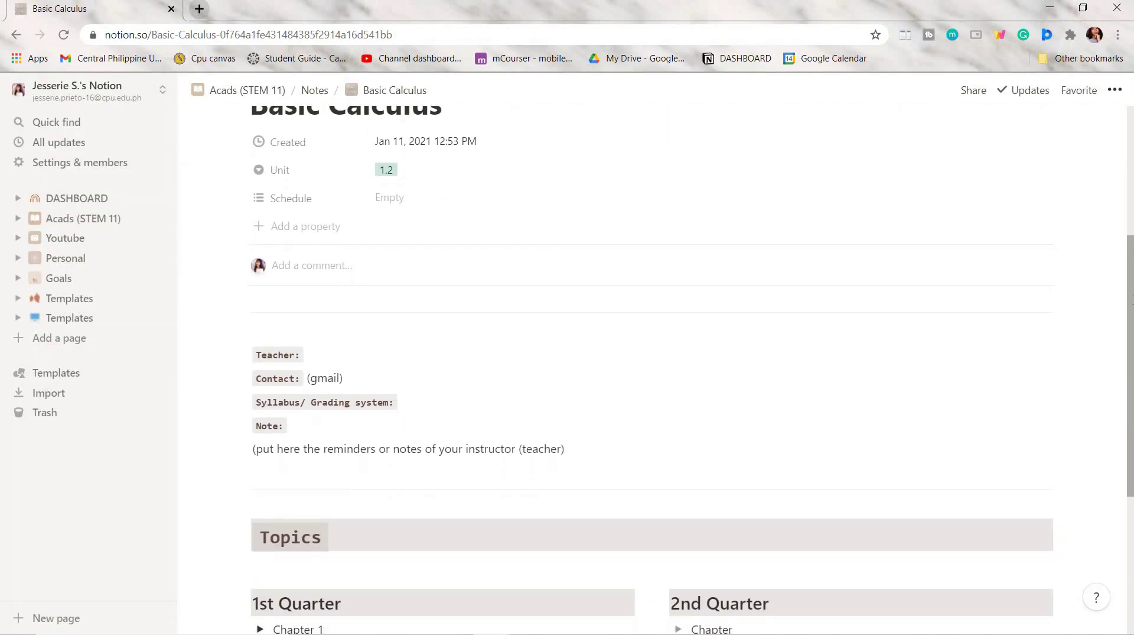
{"action": "left_click_drag", "start_coordinate": [1132, 326], "coordinate": [1131, 232]}
{"action": "scroll", "coordinate": [287, 407], "scroll_direction": "down", "scroll_amount": 4}
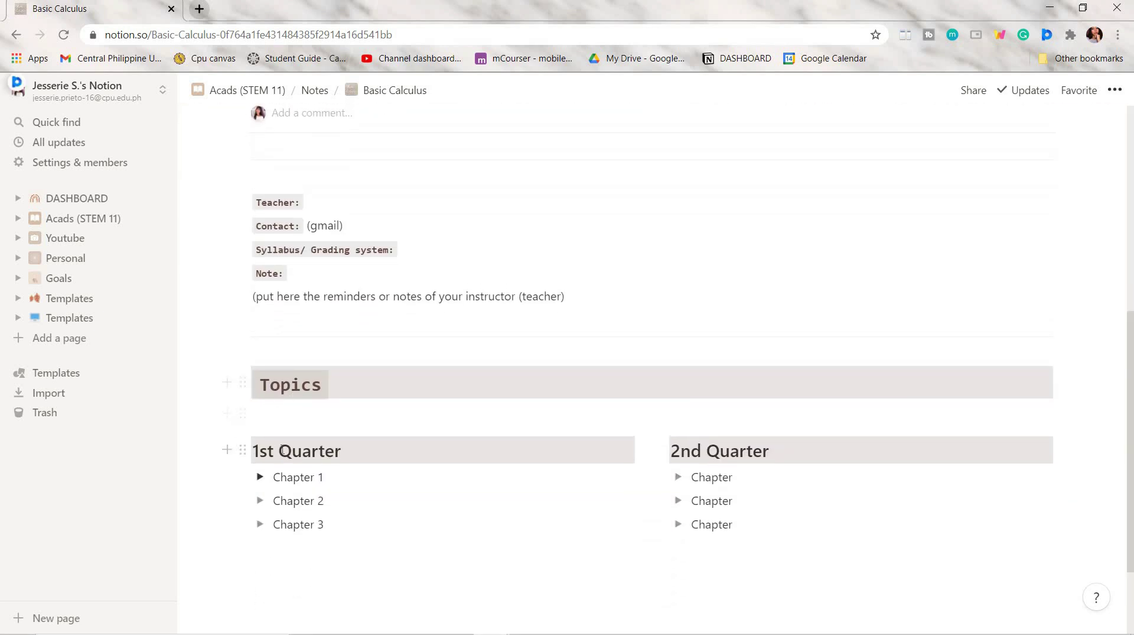
Expand Chapter 1 under 1st Quarter, view its Topic title subpage, and return to the Basic Calculus page.
{"action": "left_click", "coordinate": [260, 476]}
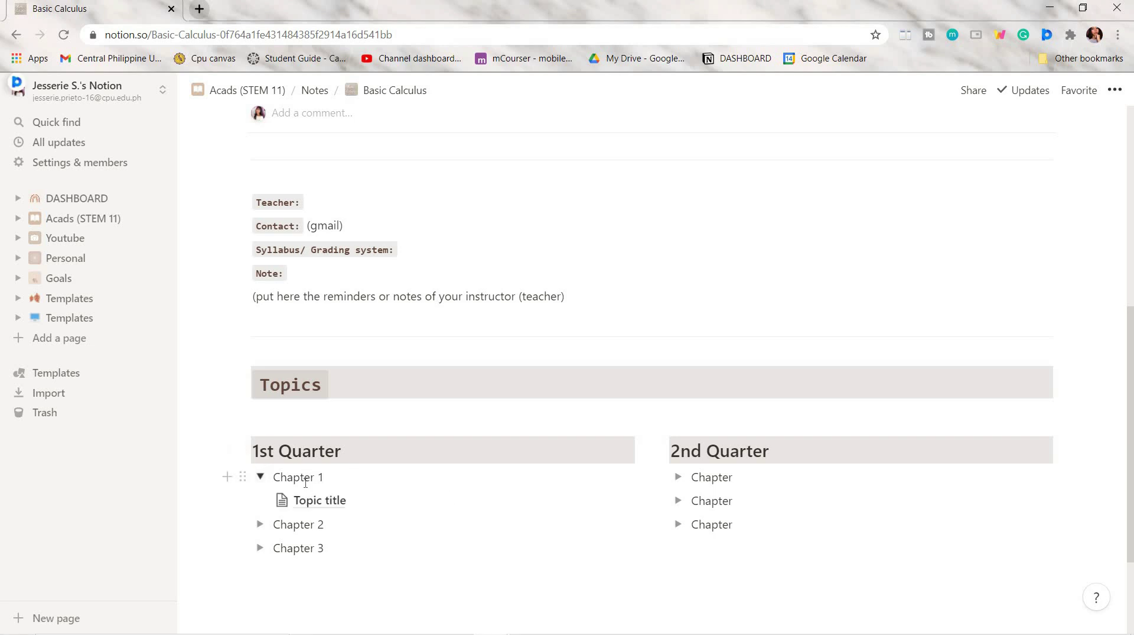
{"action": "left_click", "coordinate": [317, 501]}
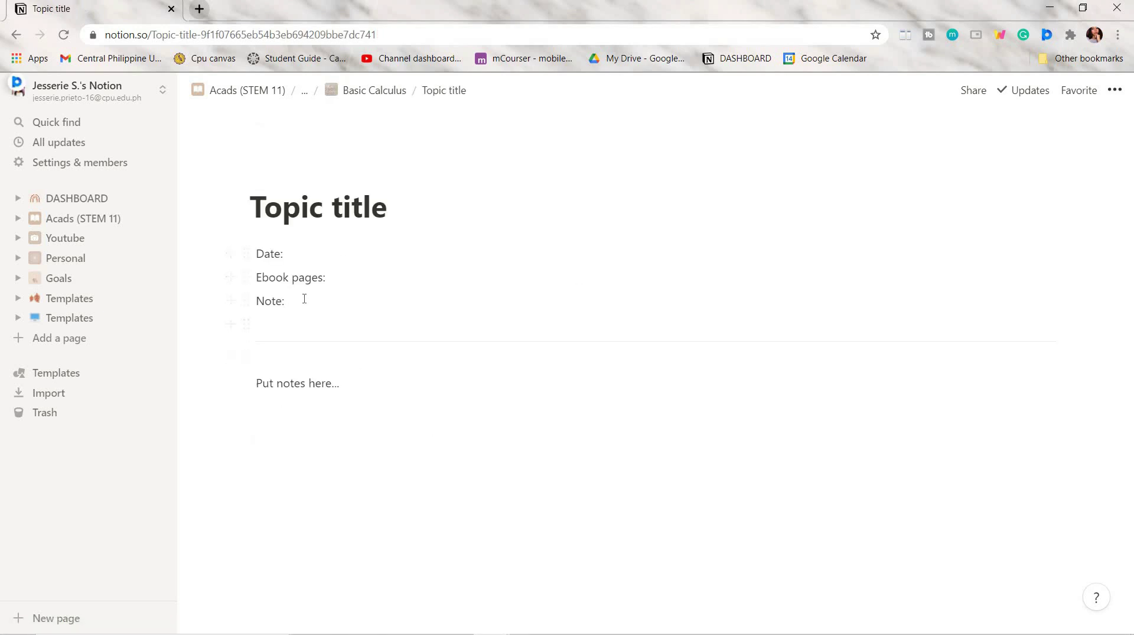
{"action": "left_click", "coordinate": [16, 35]}
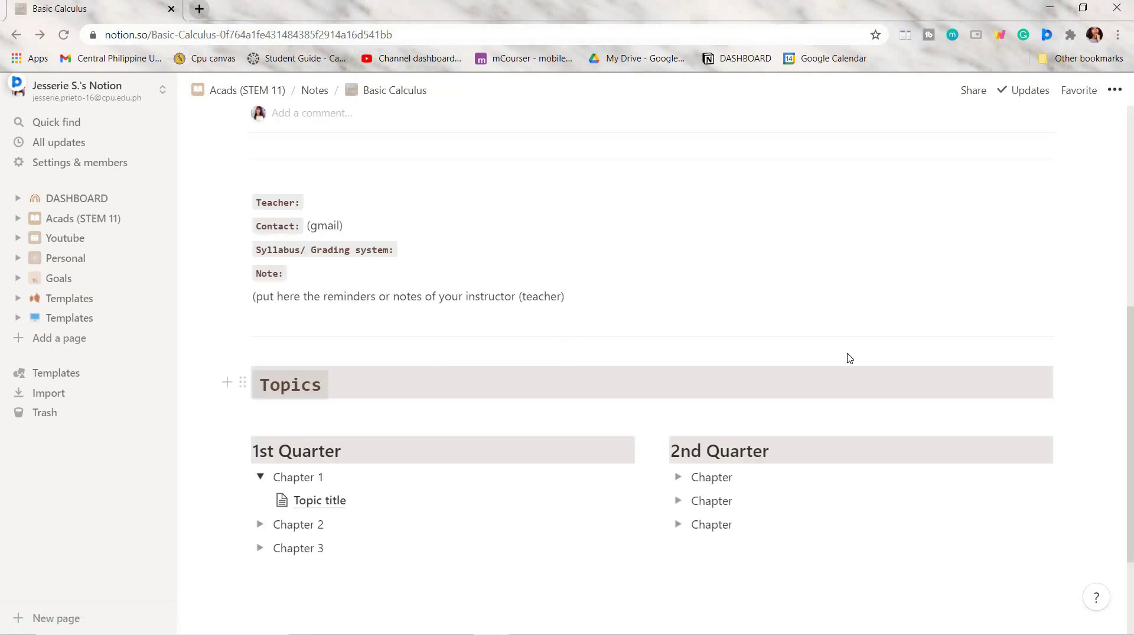
Set the Basic Calculus note's Unit to 1.2 and its Schedule to Monday and Wednesday.
{"action": "left_click_drag", "start_coordinate": [1130, 337], "coordinate": [1104, 142]}
{"action": "scroll", "coordinate": [1103, 142], "scroll_direction": "down", "scroll_amount": 1}
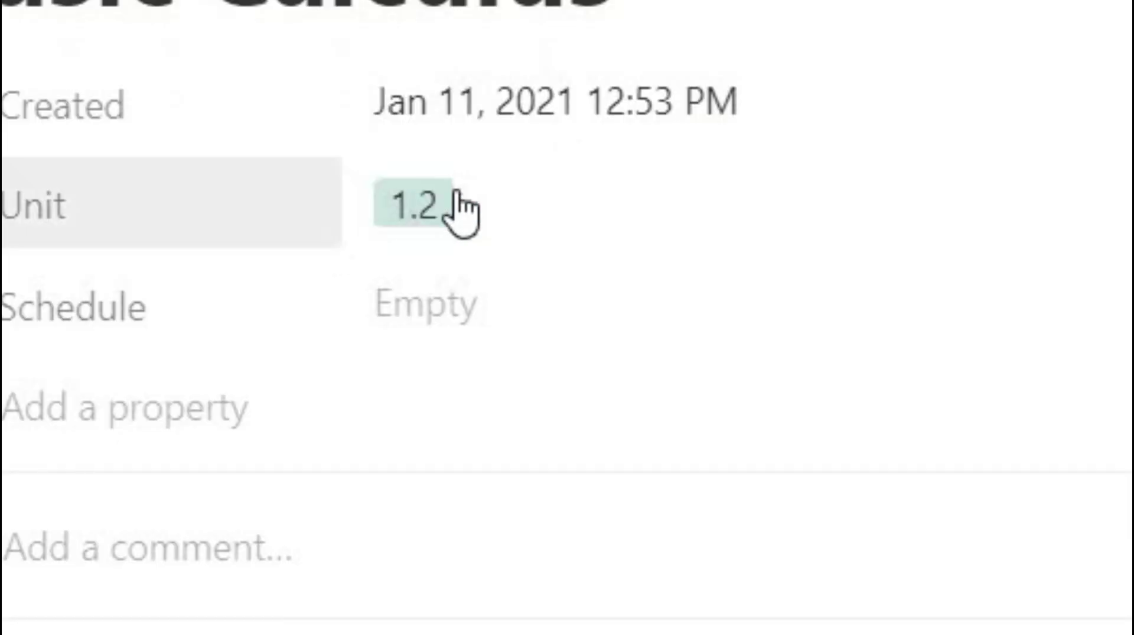
{"action": "left_click", "coordinate": [464, 210]}
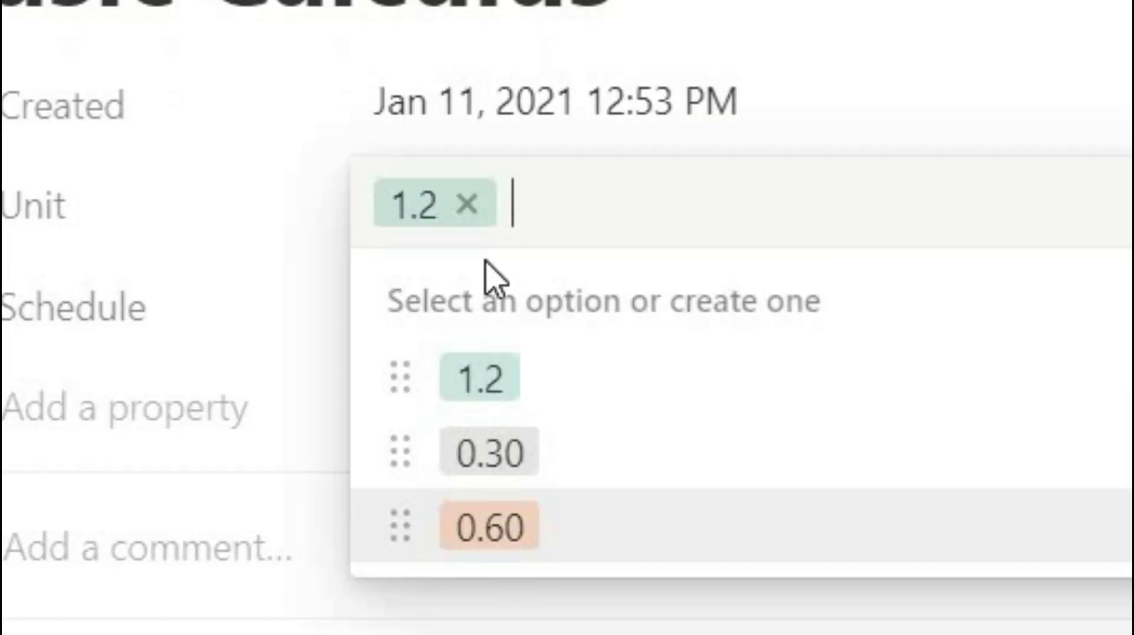
{"action": "left_click", "coordinate": [481, 380]}
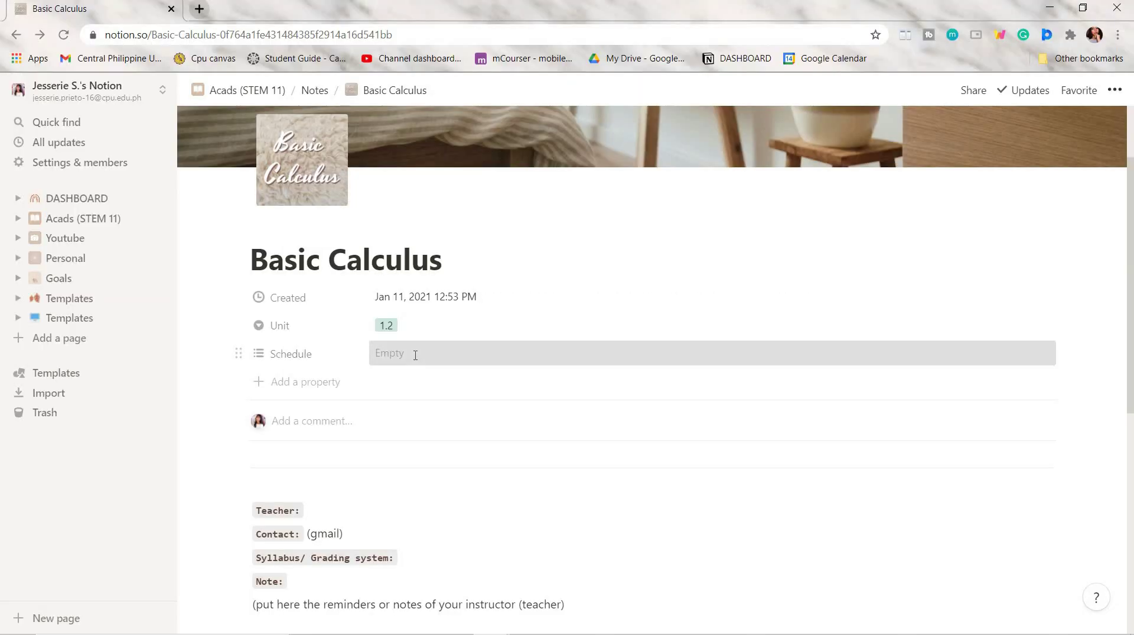
{"action": "left_click", "coordinate": [415, 353]}
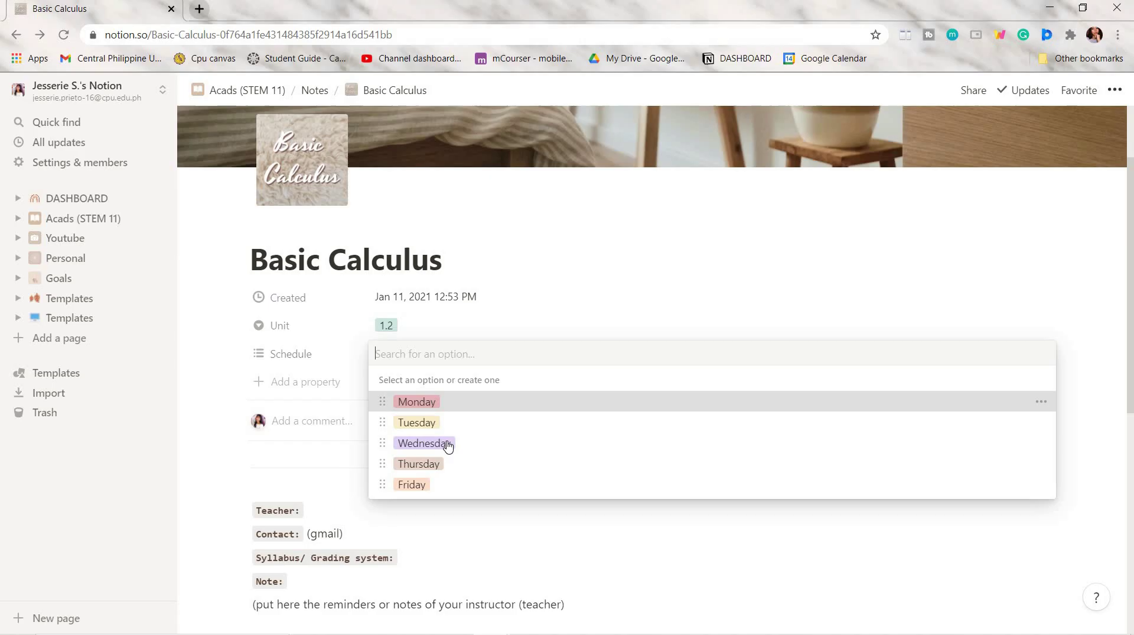
{"action": "left_click", "coordinate": [448, 443]}
{"action": "left_click", "coordinate": [352, 354]}
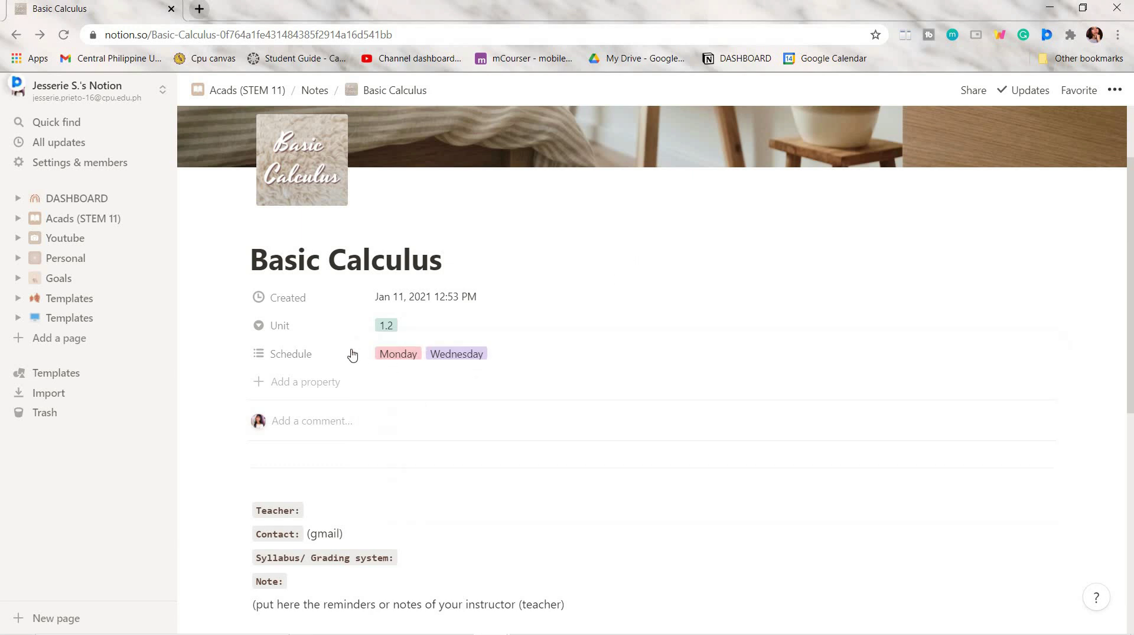
Try adding a page property, look through the available property types, and delete the added property.
{"action": "left_click", "coordinate": [298, 381]}
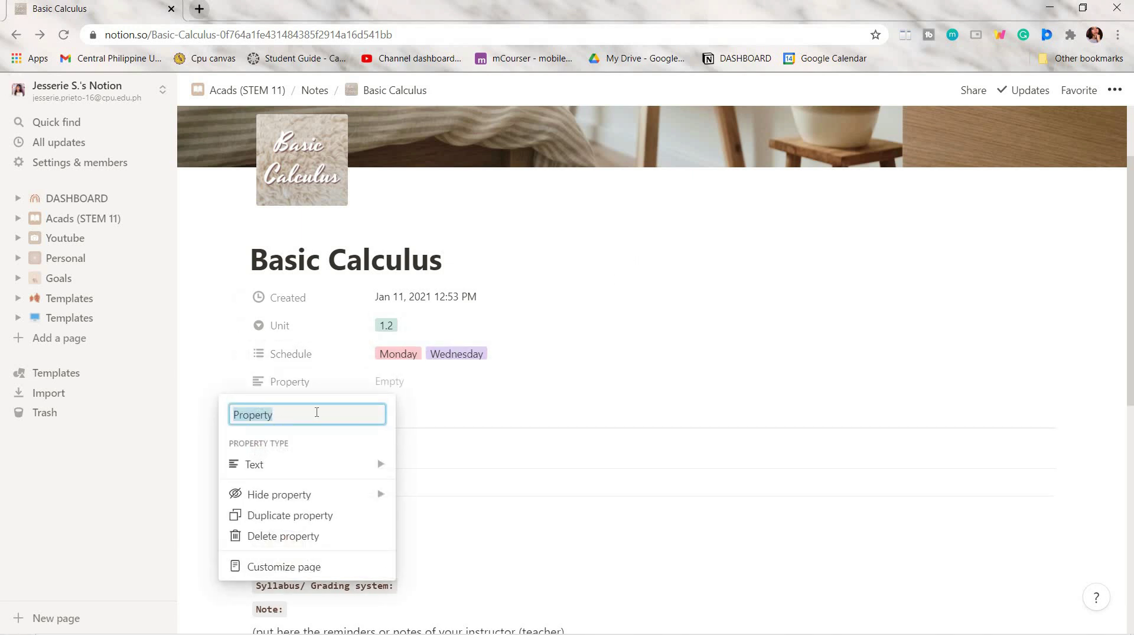
{"action": "left_click", "coordinate": [277, 465]}
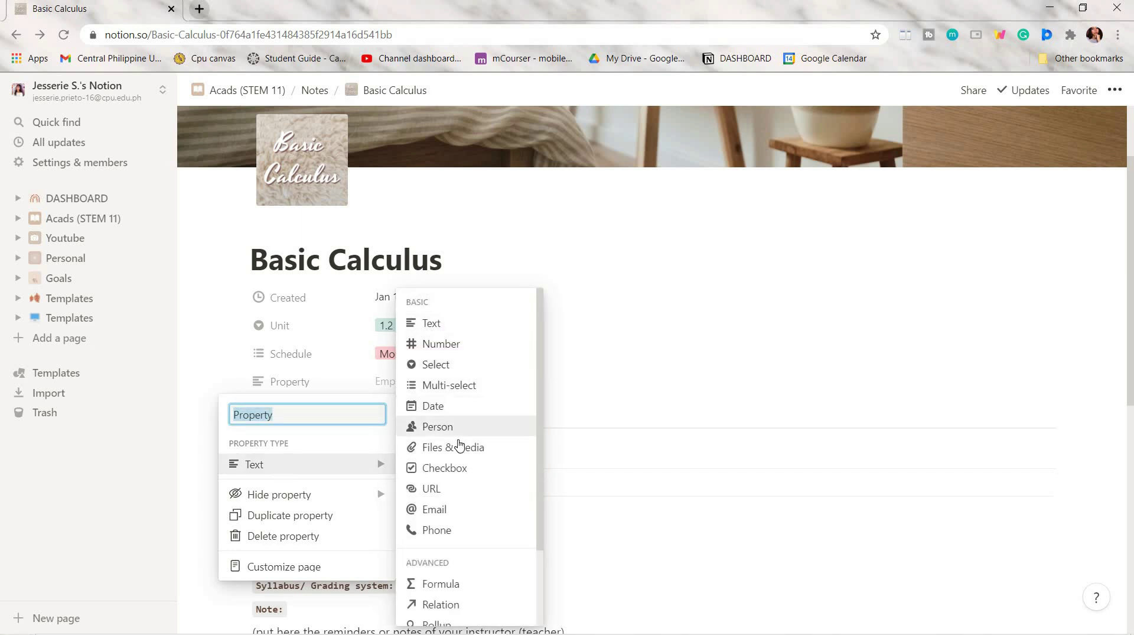
{"action": "scroll", "coordinate": [466, 609], "scroll_direction": "down", "scroll_amount": 2}
{"action": "left_click", "coordinate": [634, 349]}
{"action": "left_click", "coordinate": [274, 381]}
{"action": "left_click", "coordinate": [284, 536]}
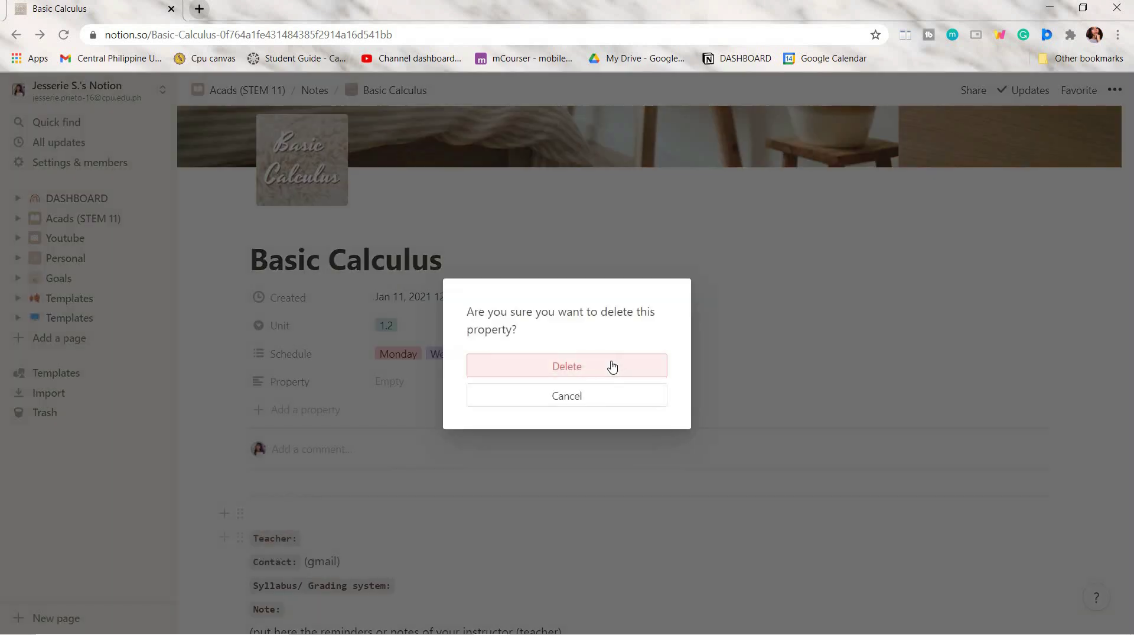
Add a new line reading "Teacher:" directly below the existing Teacher label.
{"action": "key", "text": "Return"}
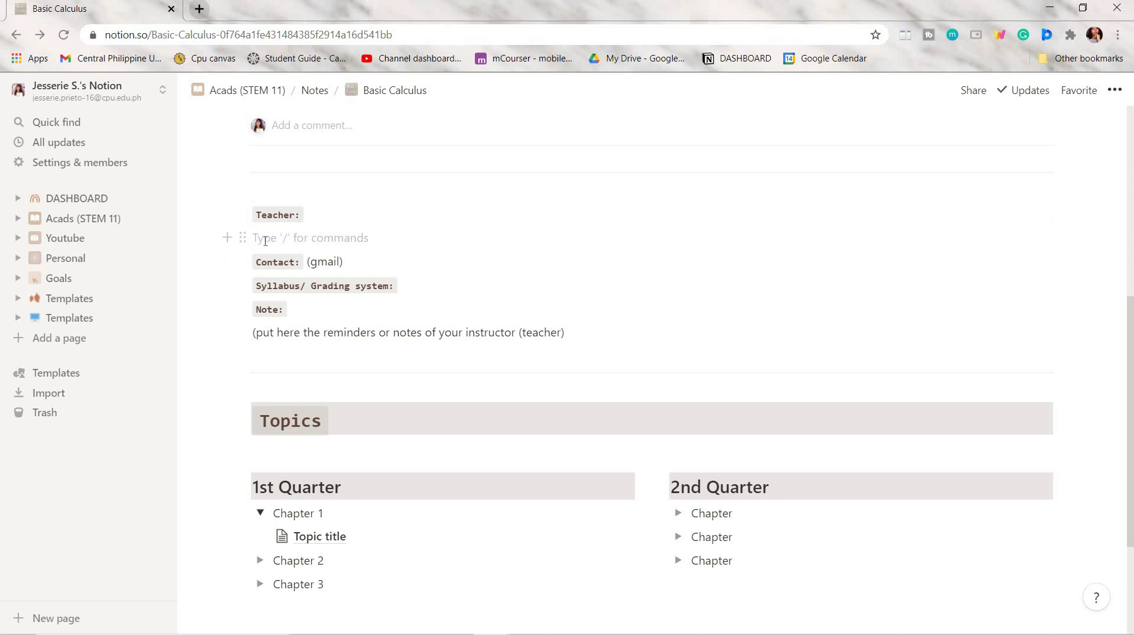
{"action": "type", "text": "Teacher"}
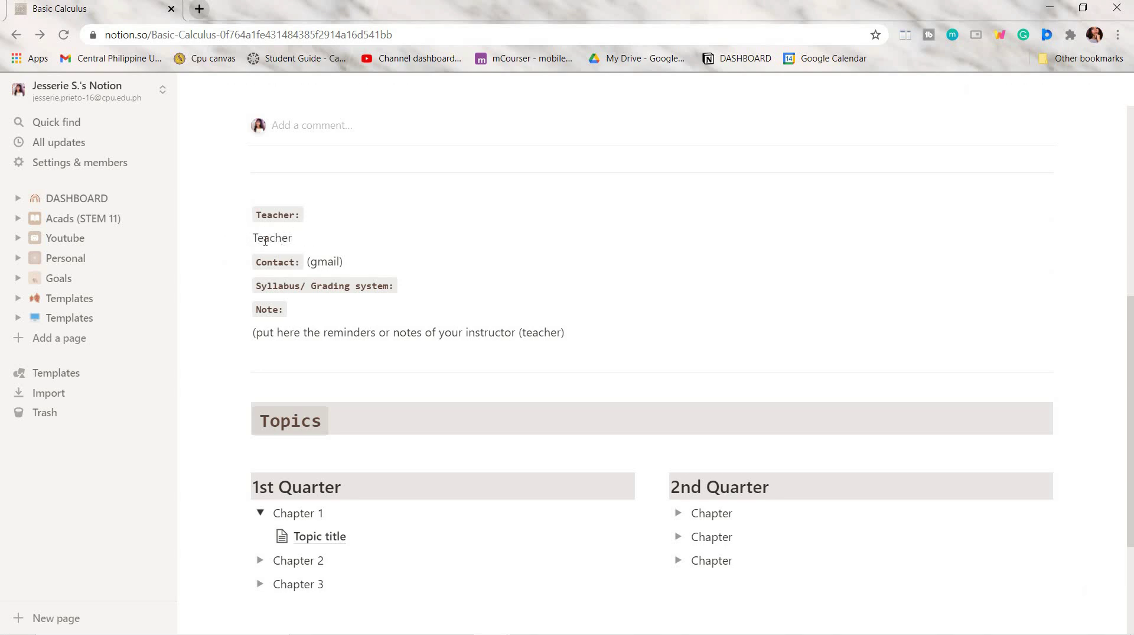
{"action": "type", "text": ":"}
Format the newly added "Teacher:" text as bold inline code in brown.
{"action": "key", "text": "shift+Left"}
{"action": "key", "text": "shift+Left"}
{"action": "key", "text": "shift+Left"}
{"action": "key", "text": "shift+Left"}
{"action": "key", "text": "shift+Left"}
{"action": "key", "text": "shift+Left"}
{"action": "key", "text": "shift+Left"}
{"action": "key", "text": "shift+Left"}
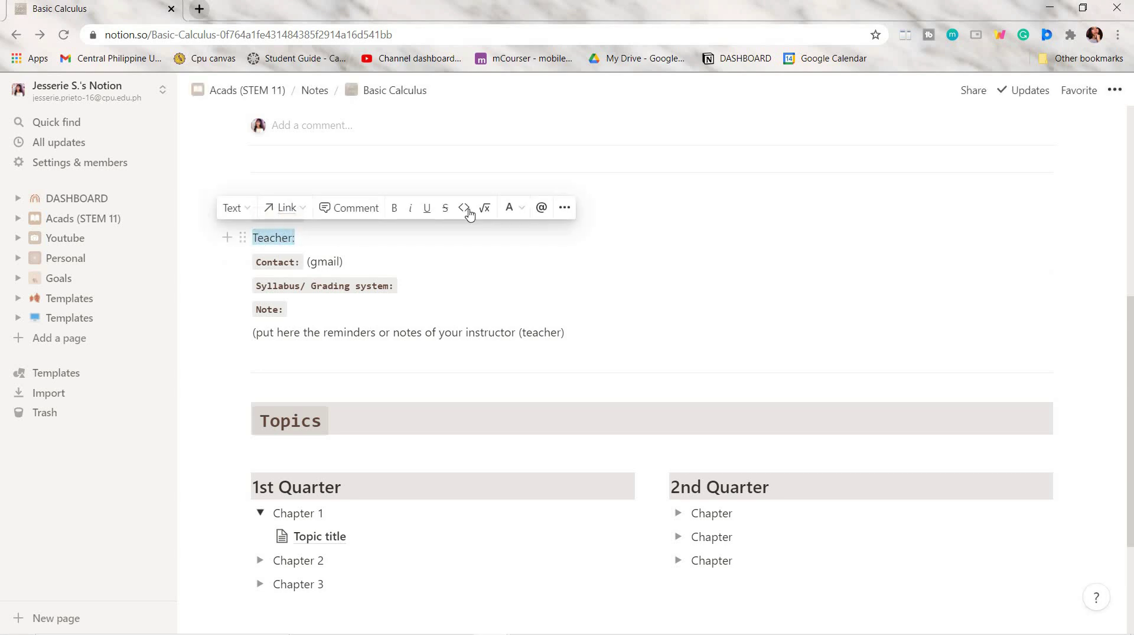
{"action": "left_click", "coordinate": [466, 210]}
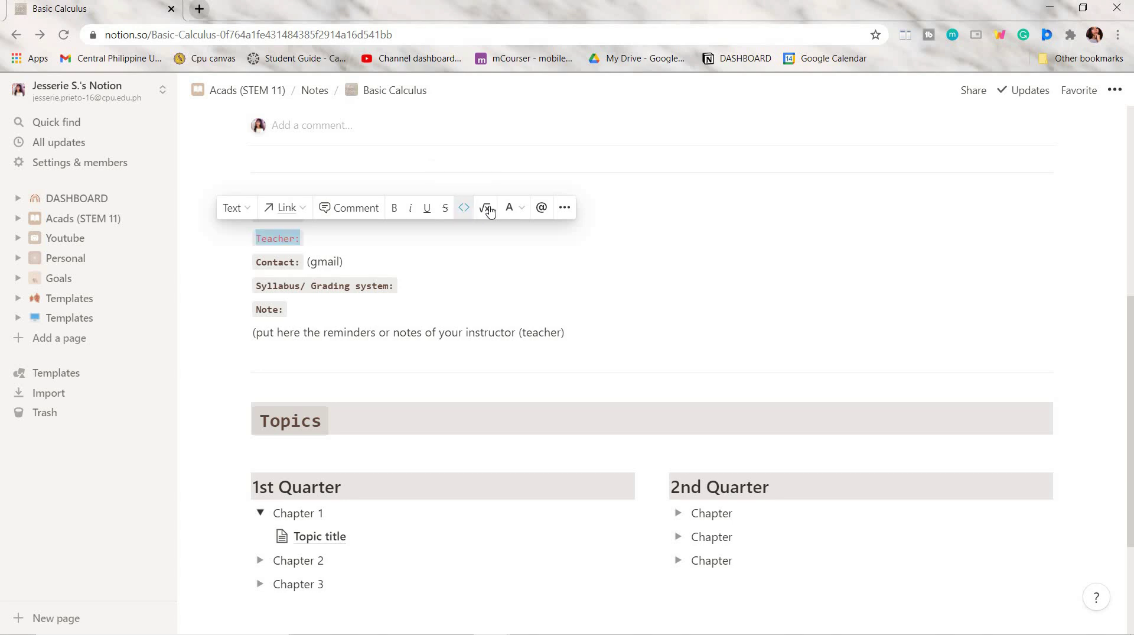
{"action": "left_click", "coordinate": [531, 206]}
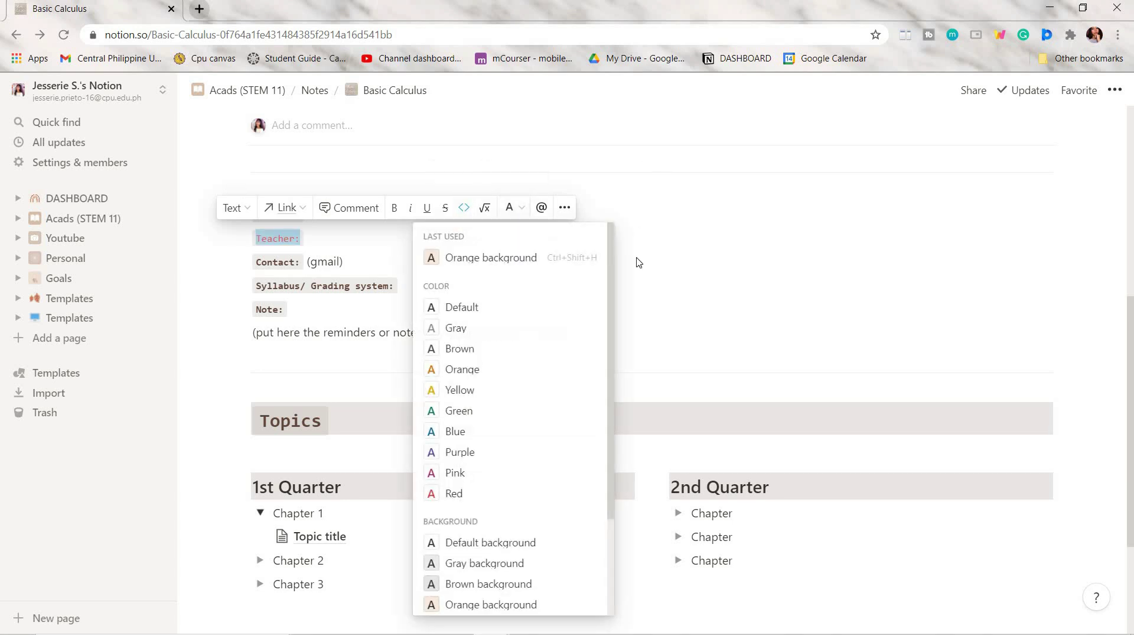
{"action": "left_click", "coordinate": [490, 348]}
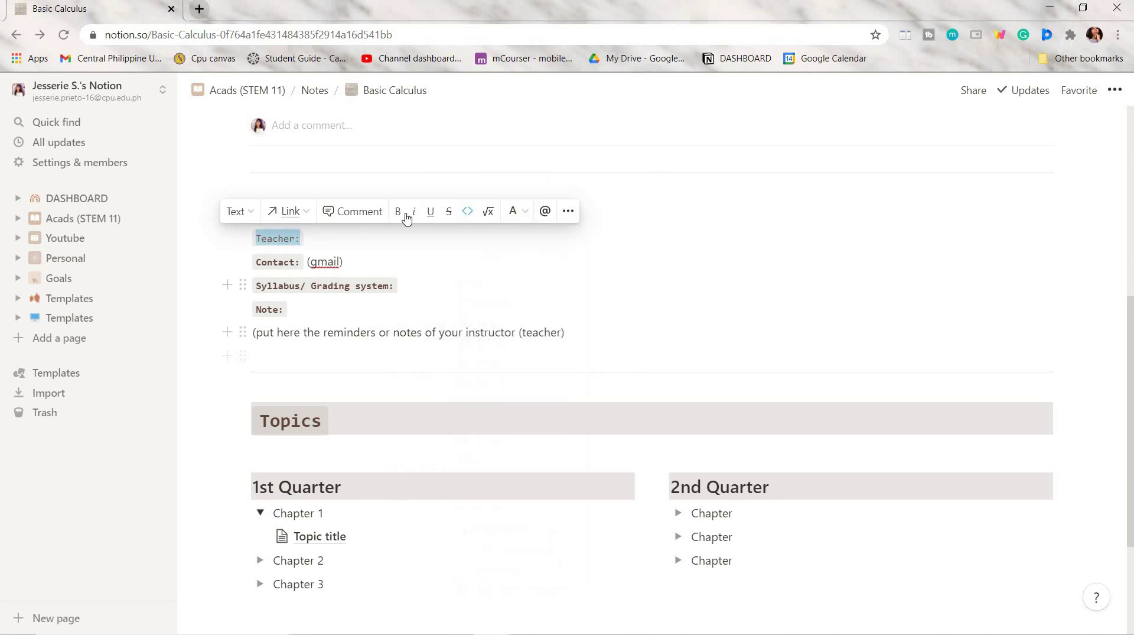
{"action": "left_click", "coordinate": [397, 211]}
{"action": "left_click", "coordinate": [344, 262]}
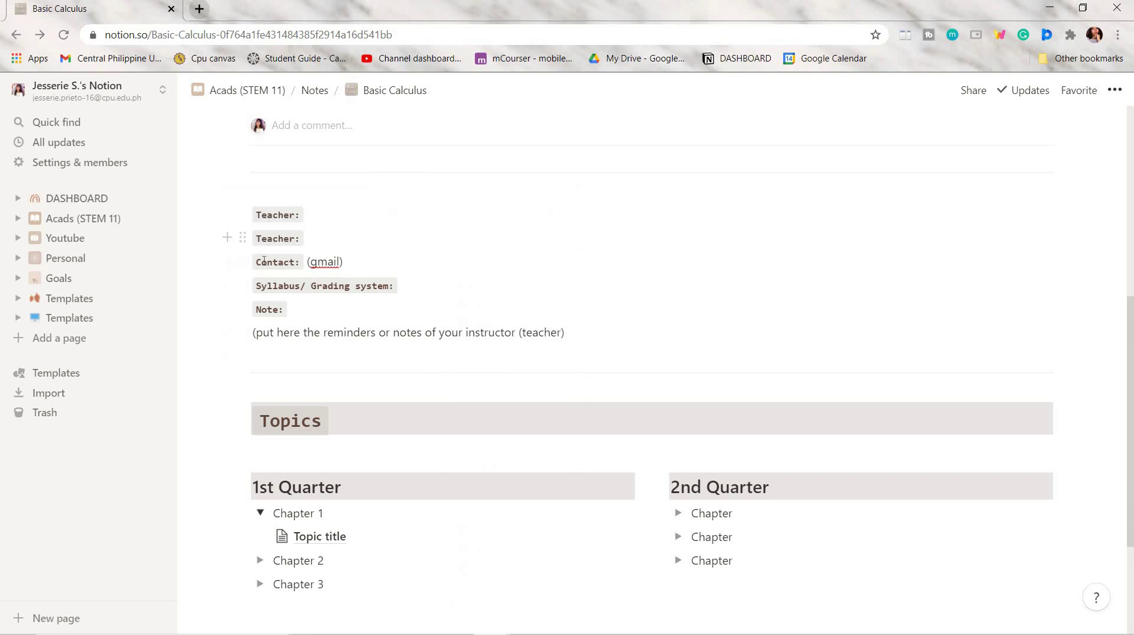
Enter "Name" beside the Teacher label and upload Stem subjects.pdf as a file block under Syllabus/ Grading system.
{"action": "left_click", "coordinate": [347, 207]}
{"action": "type", "text": "Name"}
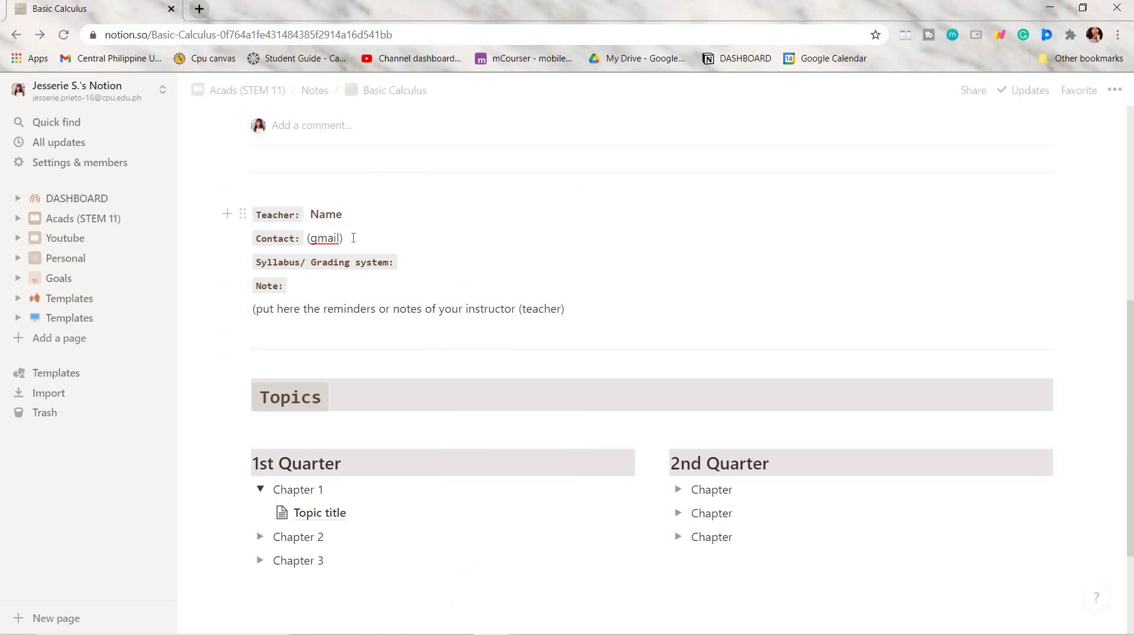
{"action": "left_click", "coordinate": [423, 263]}
{"action": "type", "text": "/file"}
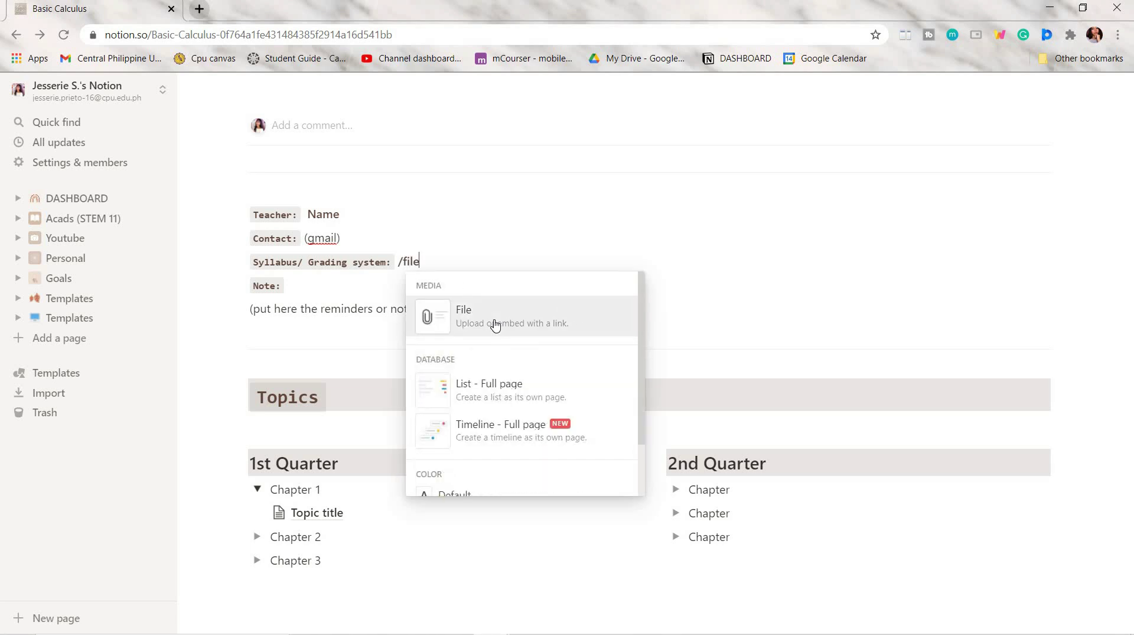
{"action": "left_click", "coordinate": [495, 325]}
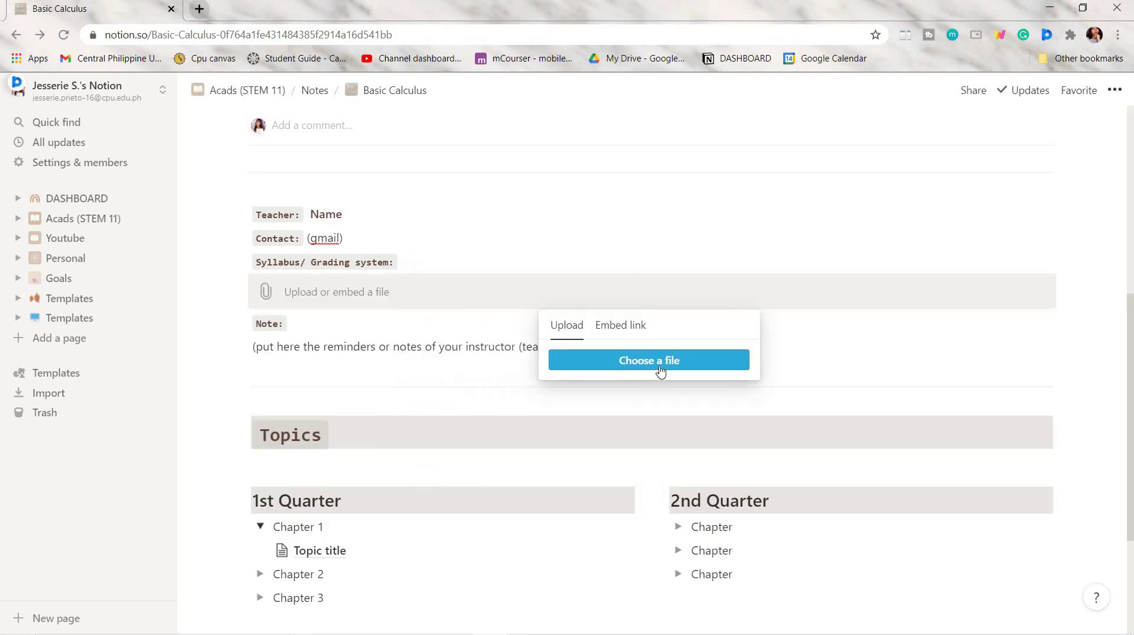
{"action": "left_click", "coordinate": [660, 371]}
{"action": "double_click", "coordinate": [254, 142]}
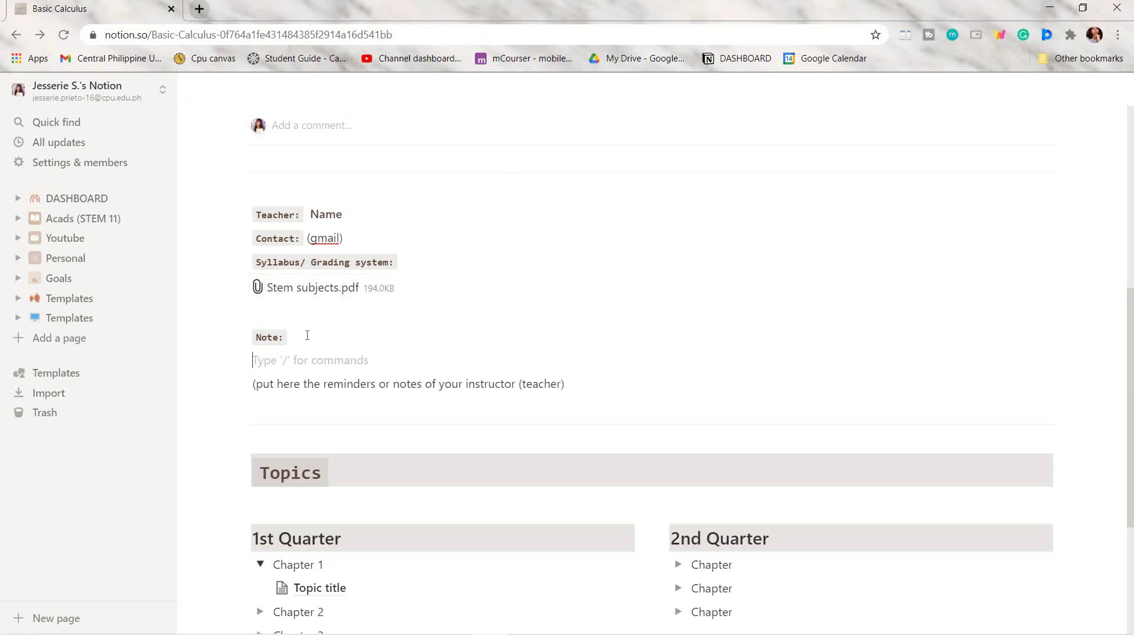
Add bullets under Note: "Take notes always.", "be ready for a quiz next meeting" and "include a note here".
{"action": "type", "text": "-"}
{"action": "type", "text": "Take notes alw"}
{"action": "type", "text": "ays"}
{"action": "type", "text": "n"}
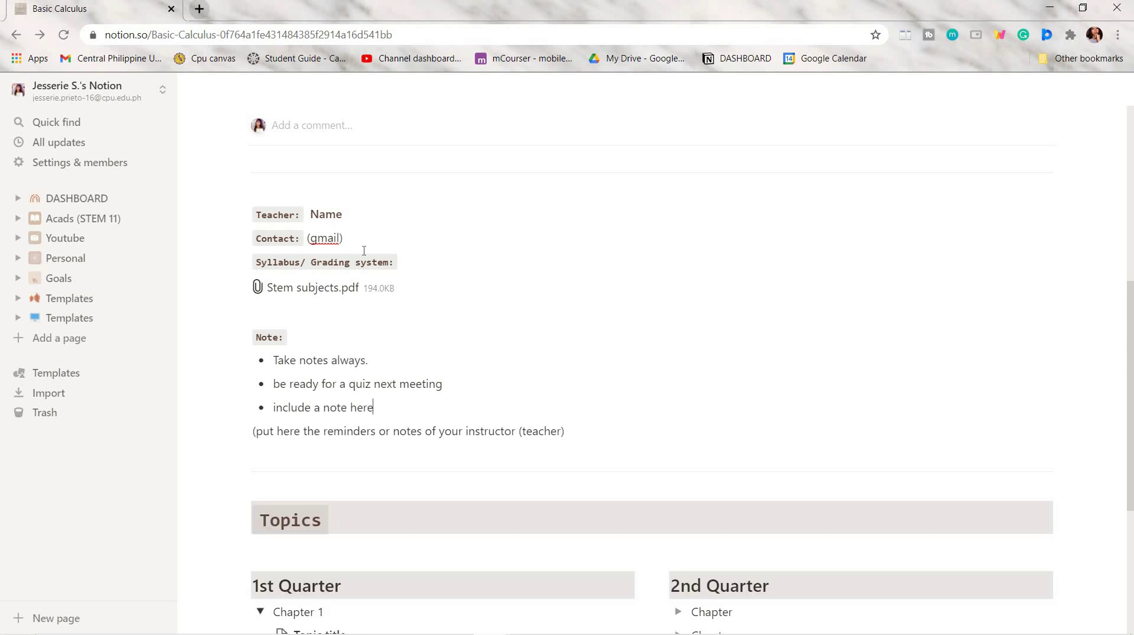
Insert a Heading 2 block reading "1st quarter" between the Topics heading and the quarter columns.
{"action": "scroll", "coordinate": [328, 501], "scroll_direction": "down", "scroll_amount": 3}
{"action": "scroll", "coordinate": [502, 448], "scroll_direction": "down", "scroll_amount": 2}
{"action": "left_click", "coordinate": [309, 274]}
{"action": "type", "text": "/"}
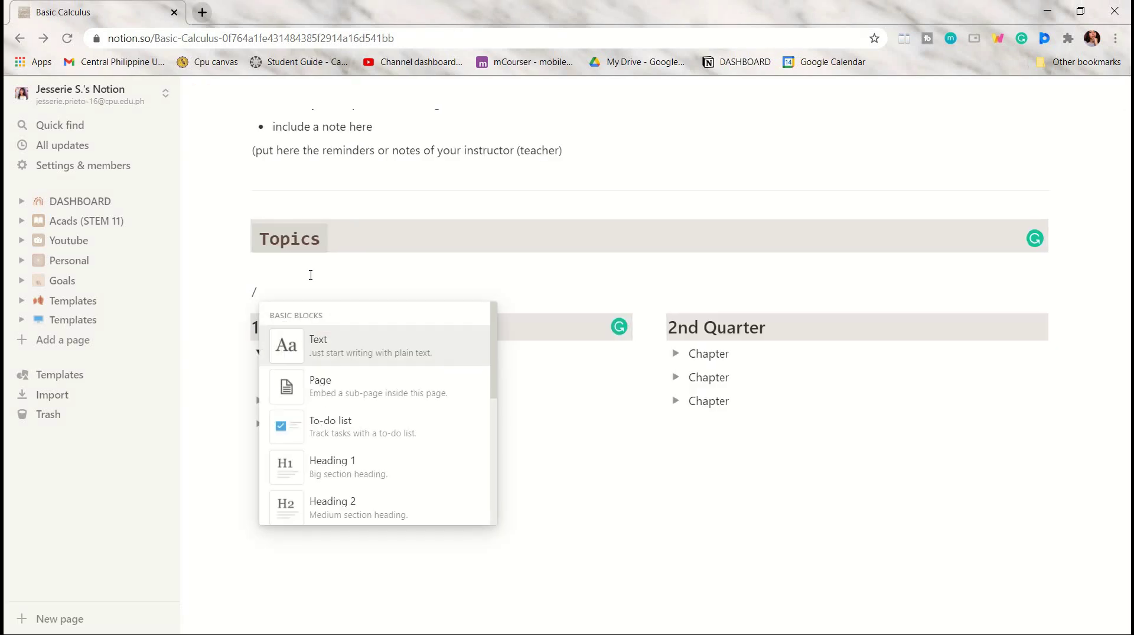
{"action": "type", "text": "h3"}
{"action": "key", "text": "BackSpace"}
{"action": "key", "text": "BackSpace"}
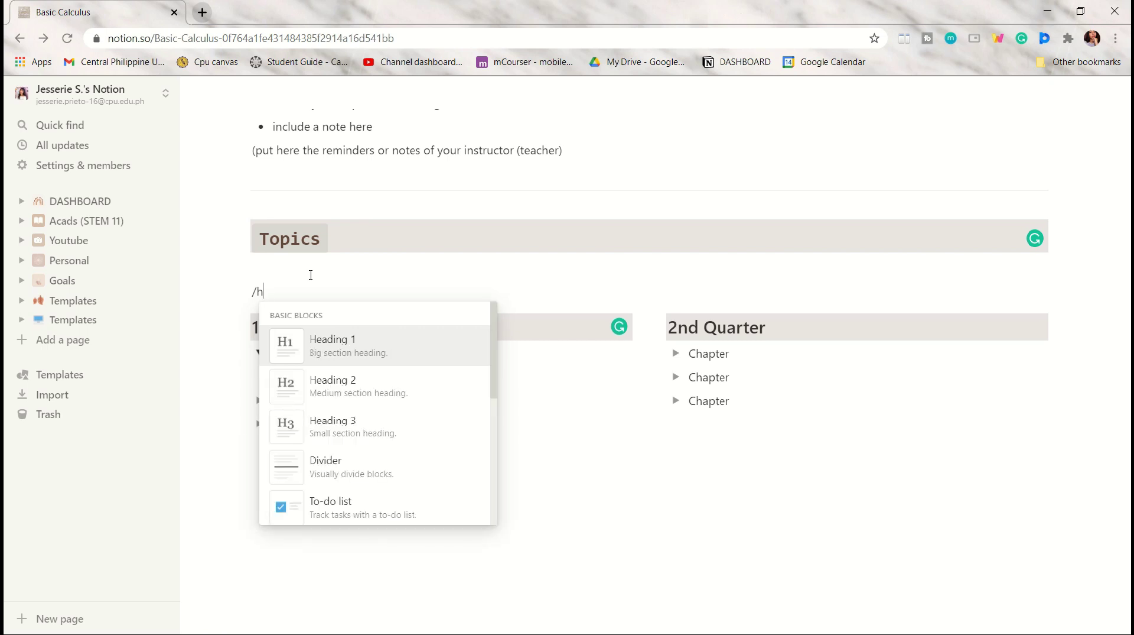
{"action": "key", "text": "Down"}
{"action": "key", "text": "Return"}
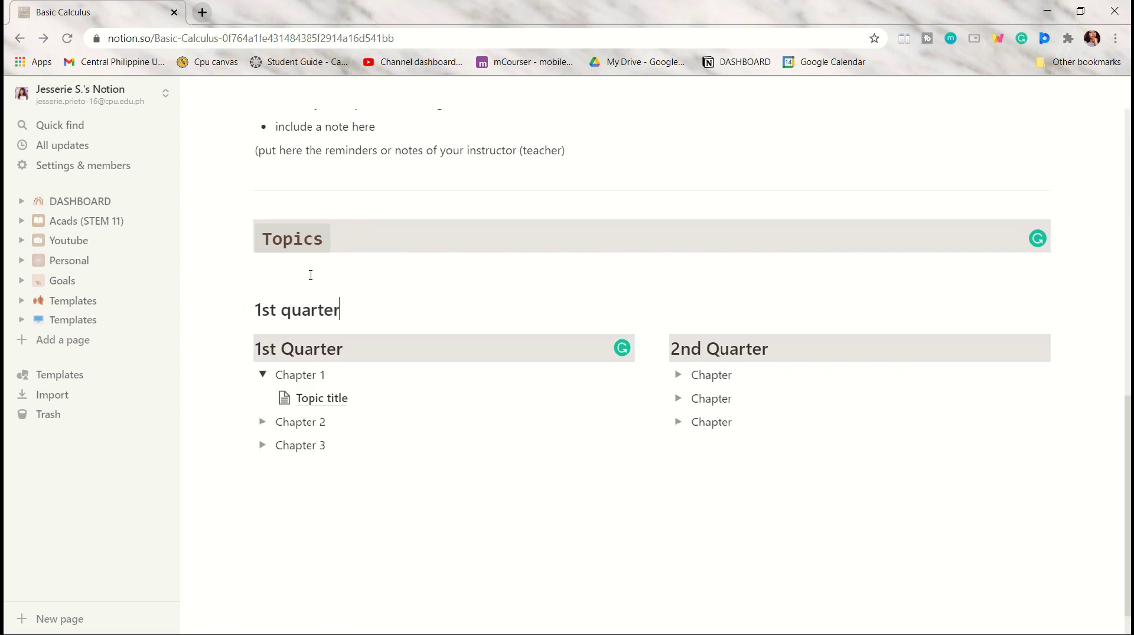
{"action": "type", "text": "1st quarter"}
{"action": "key", "text": "Escape"}
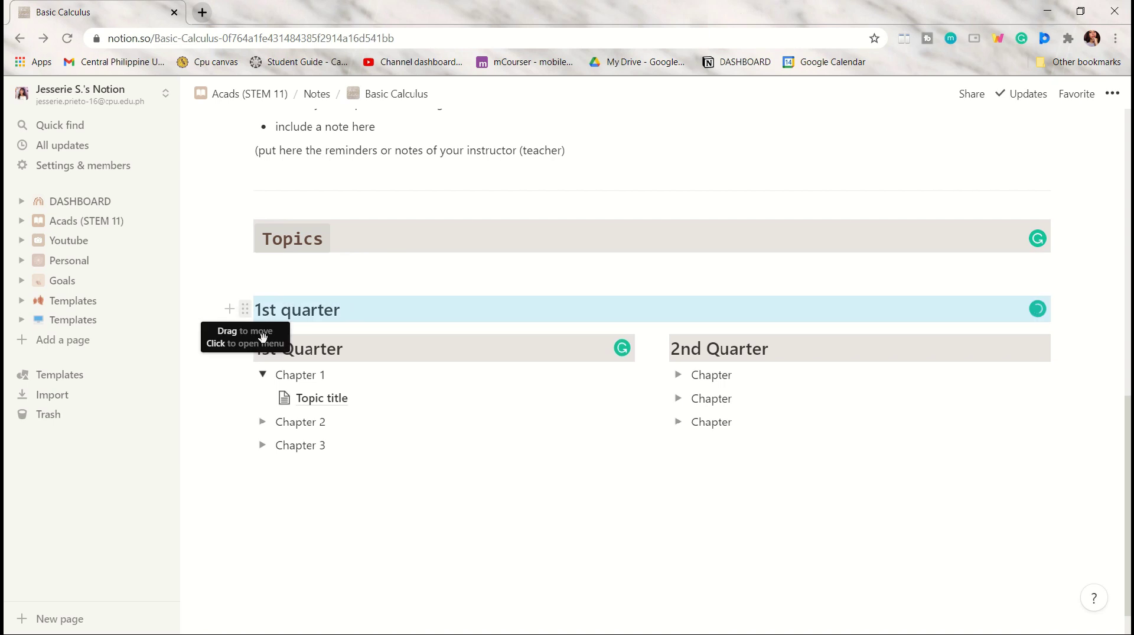
Apply a brown background to the newly inserted "1st quarter" heading under Topics.
{"action": "left_click", "coordinate": [244, 309]}
{"action": "mouse_move", "coordinate": [129, 400]}
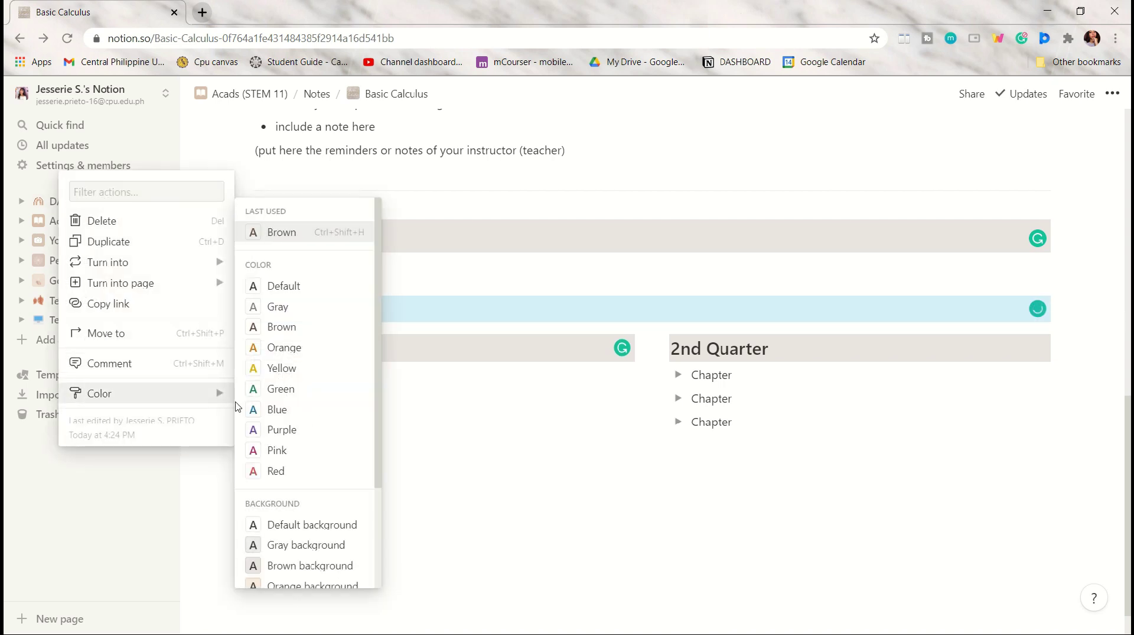
{"action": "left_click", "coordinate": [279, 565]}
Delete the extra full-width "1st quarter" heading above the two quarter columns.
{"action": "left_click", "coordinate": [245, 309]}
{"action": "left_click", "coordinate": [295, 431]}
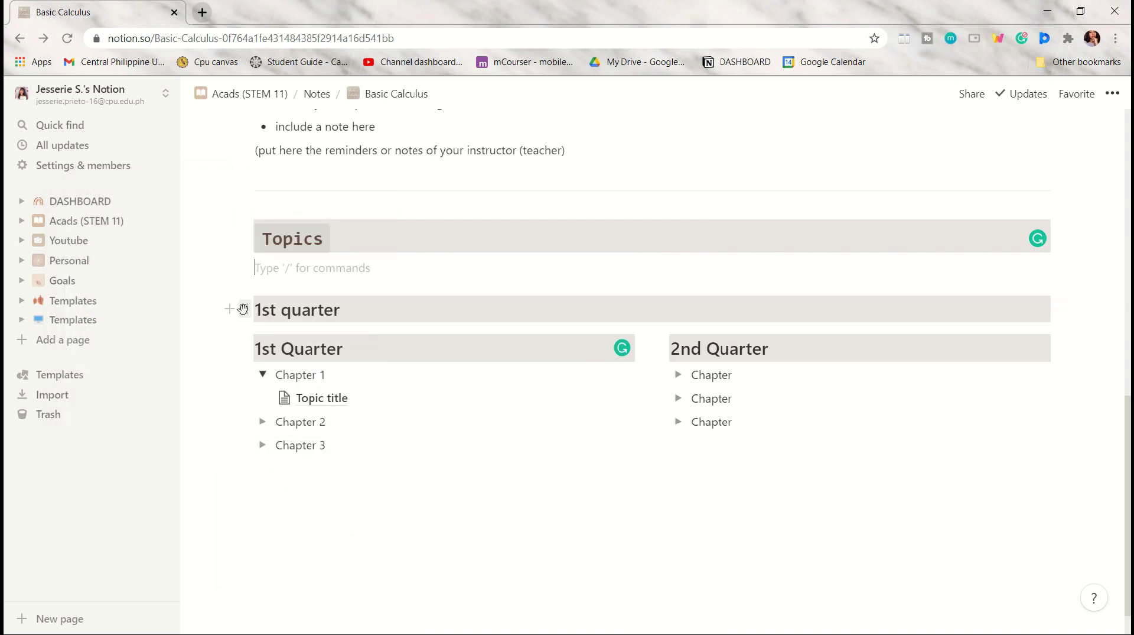
{"action": "left_click_drag", "start_coordinate": [243, 308], "coordinate": [1045, 243]}
{"action": "key", "text": "BackSpace"}
Add a fourth toggle below Chapter 3 in the 1st Quarter column and name the toggles Lesson 1 to Lesson 4.
{"action": "left_click", "coordinate": [286, 423]}
{"action": "type", "text": "/"}
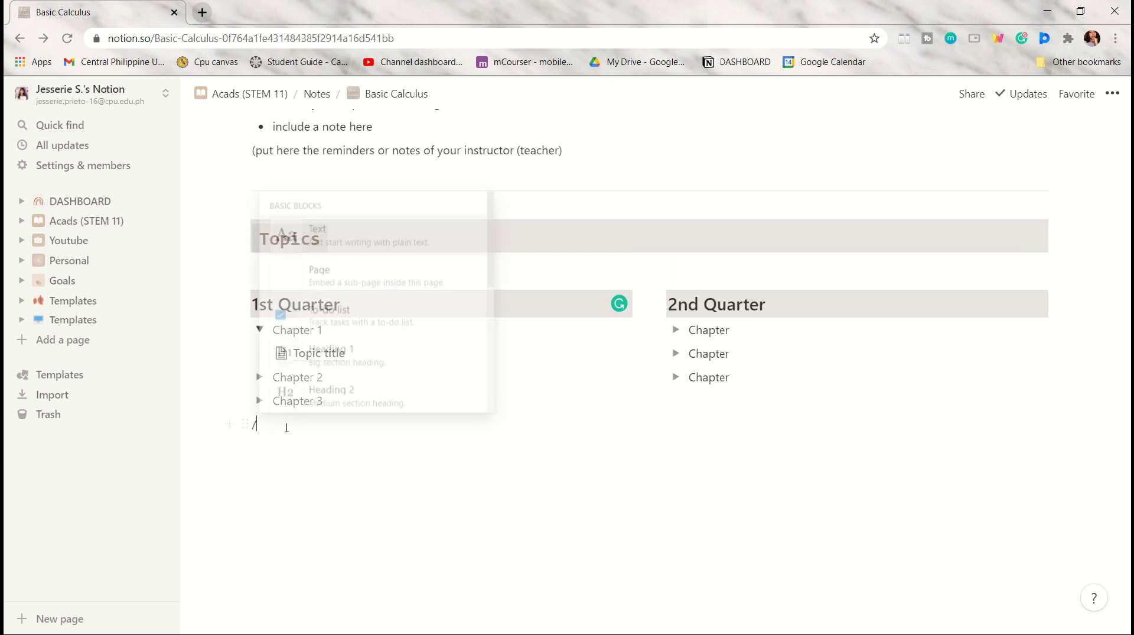
{"action": "type", "text": "toggle"}
{"action": "key", "text": "Return"}
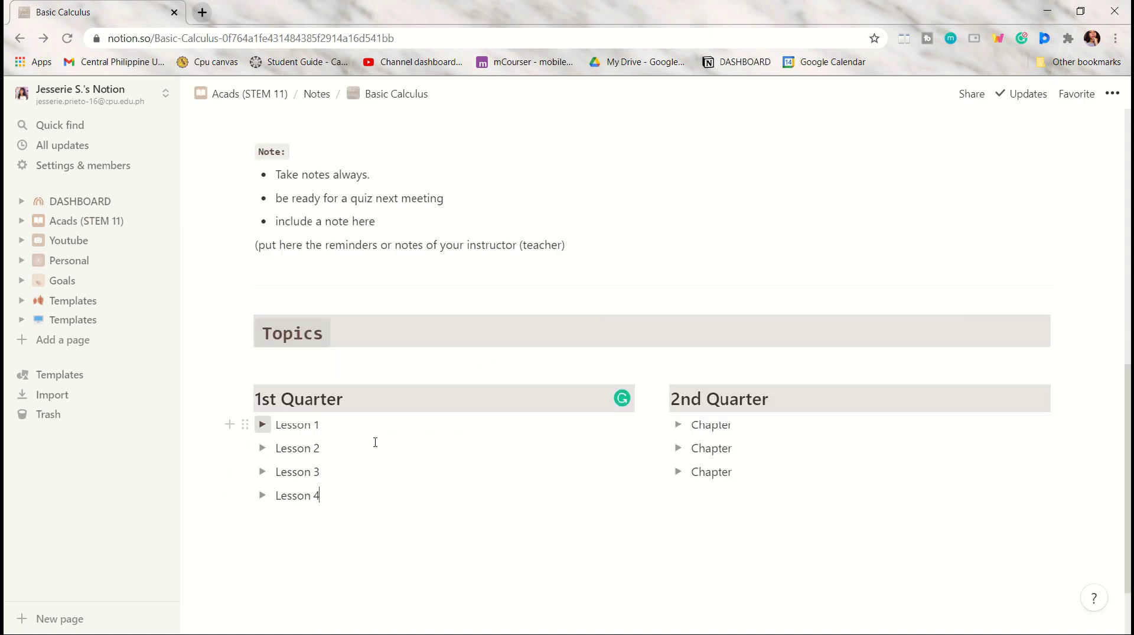
Open the Topic title page inside the Lesson 1 toggle and enter "January" beside Date.
{"action": "left_click", "coordinate": [262, 424]}
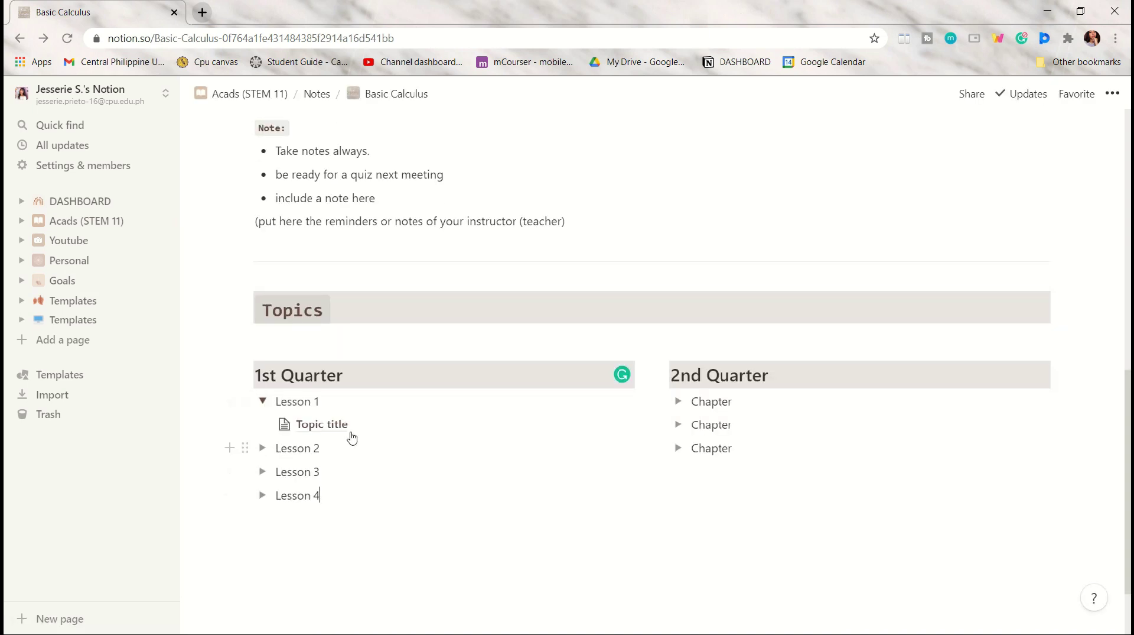
{"action": "left_click", "coordinate": [331, 425]}
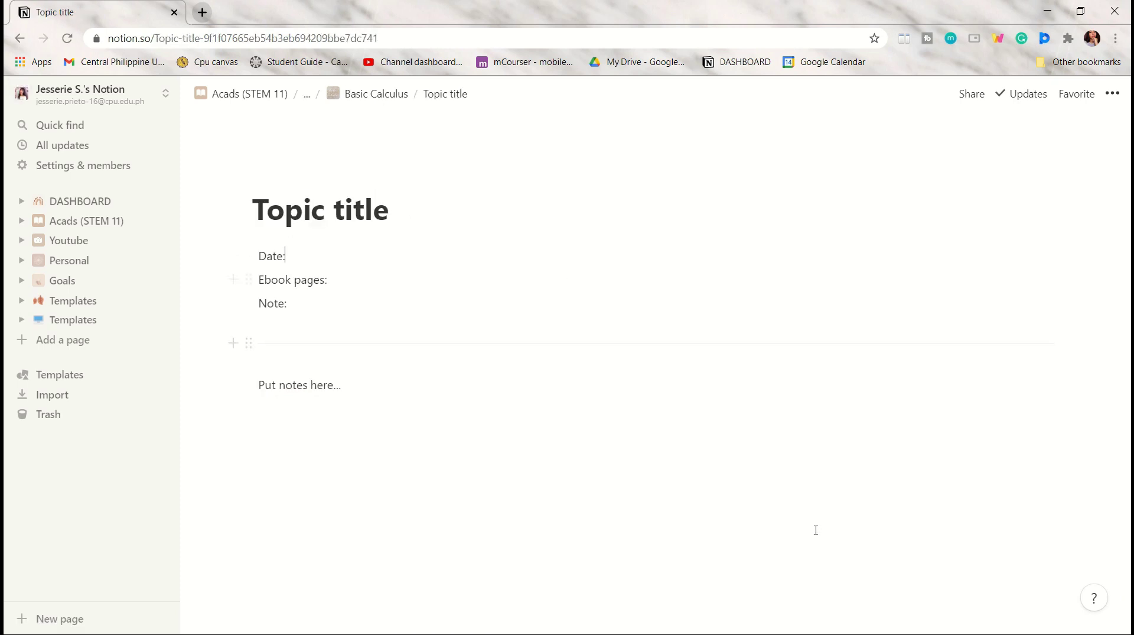
{"action": "type", "text": "January"}
Insert an inline list database below the Lesson toggles on the Basic Calculus page.
{"action": "left_click", "coordinate": [267, 238]}
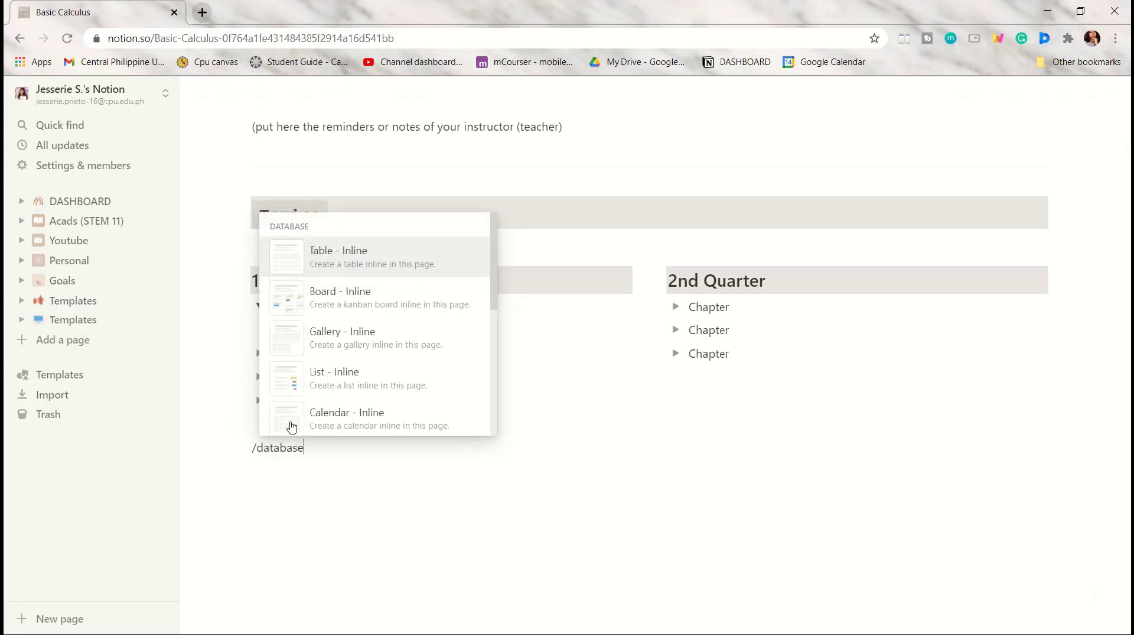
{"action": "type", "text": "e li"}
{"action": "left_click", "coordinate": [372, 274]}
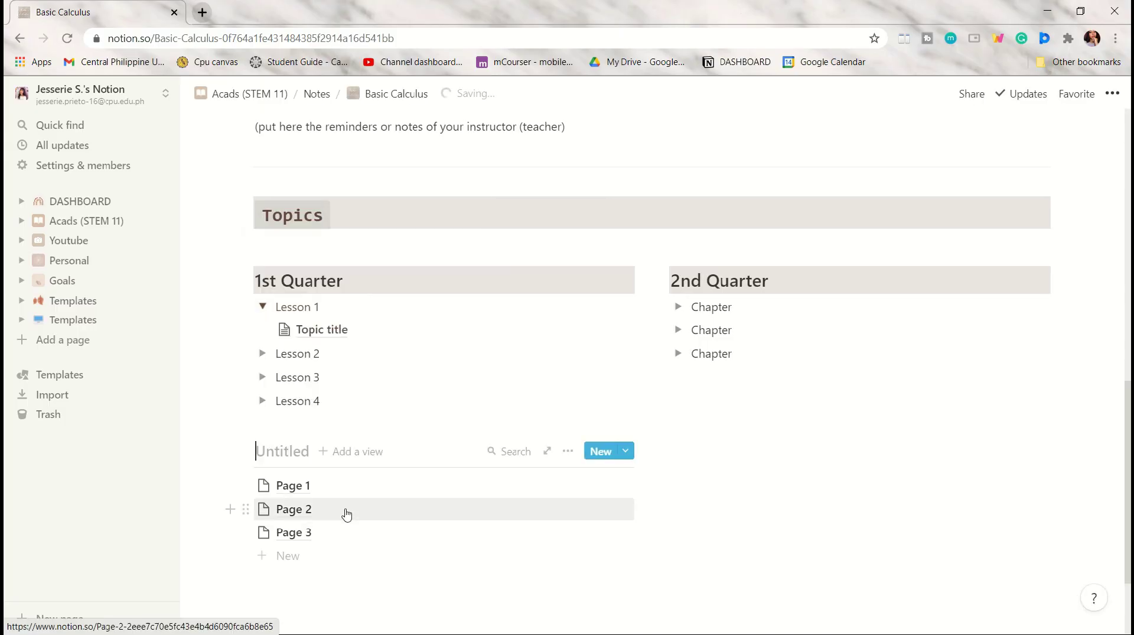
Replace the Topic title page inside the Lesson 1 toggle with the new list database, titled "Lesson 1".
{"action": "left_click", "coordinate": [267, 323]}
{"action": "left_click", "coordinate": [152, 256]}
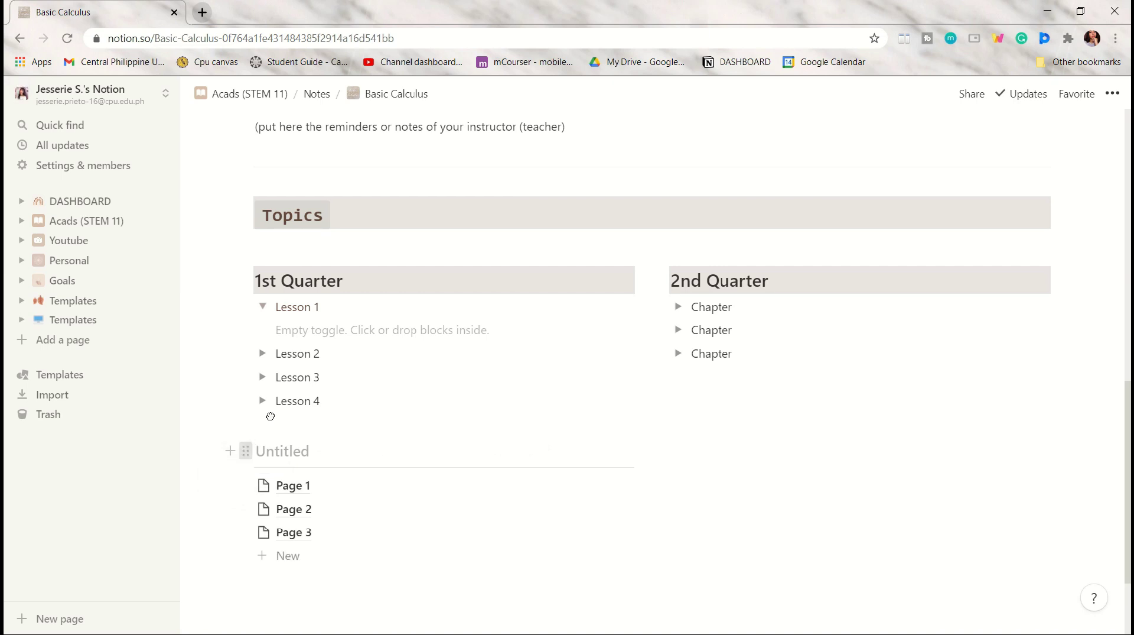
{"action": "left_click_drag", "start_coordinate": [271, 416], "coordinate": [277, 330]}
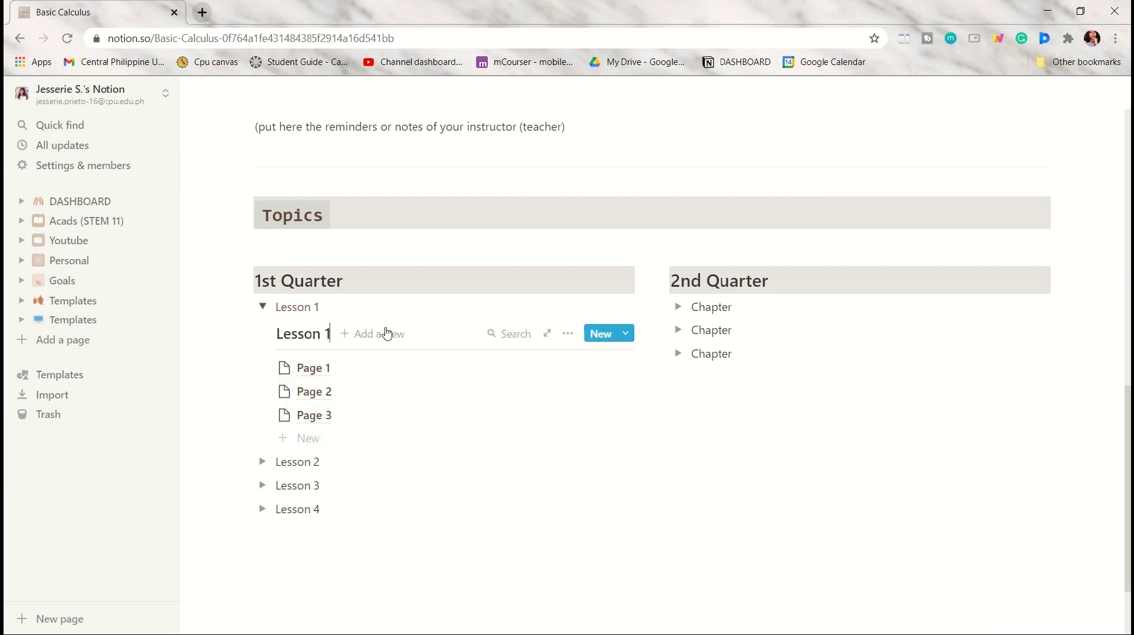
Rename Page 1 in the Lesson 1 list to "topic 1" and close its page.
{"action": "left_click", "coordinate": [313, 367]}
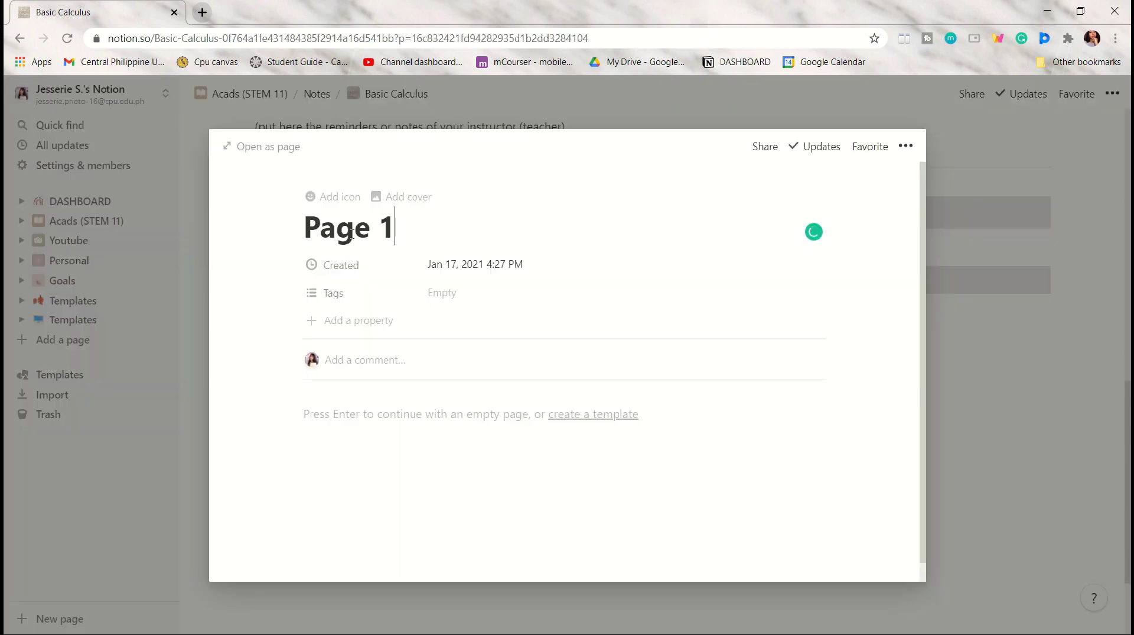
{"action": "type", "text": "topic 1"}
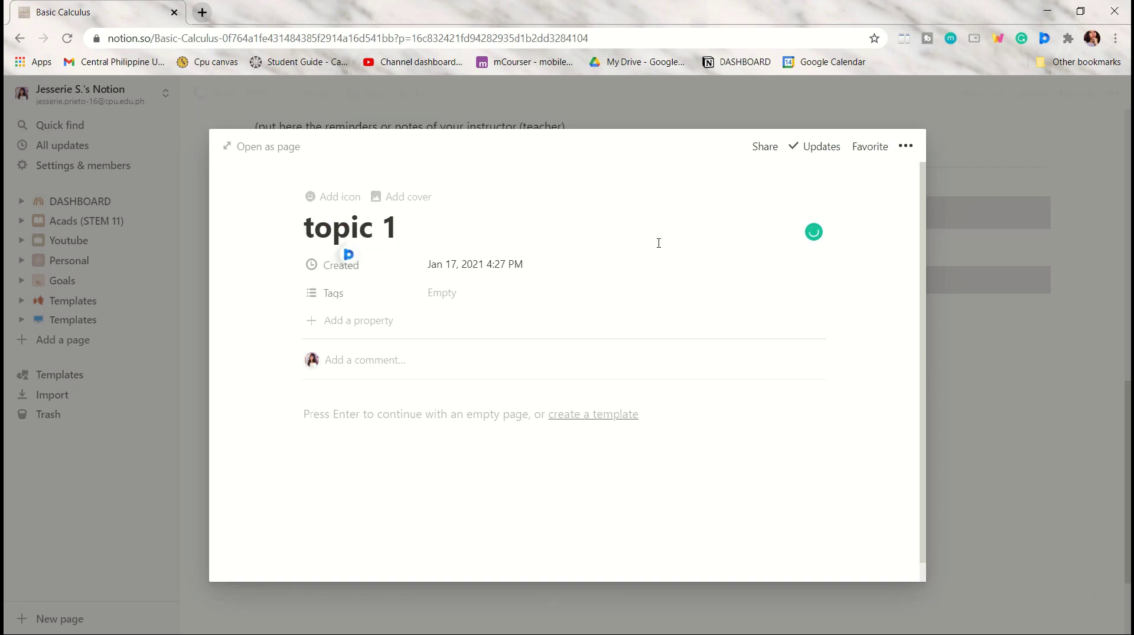
{"action": "key", "text": "Escape"}
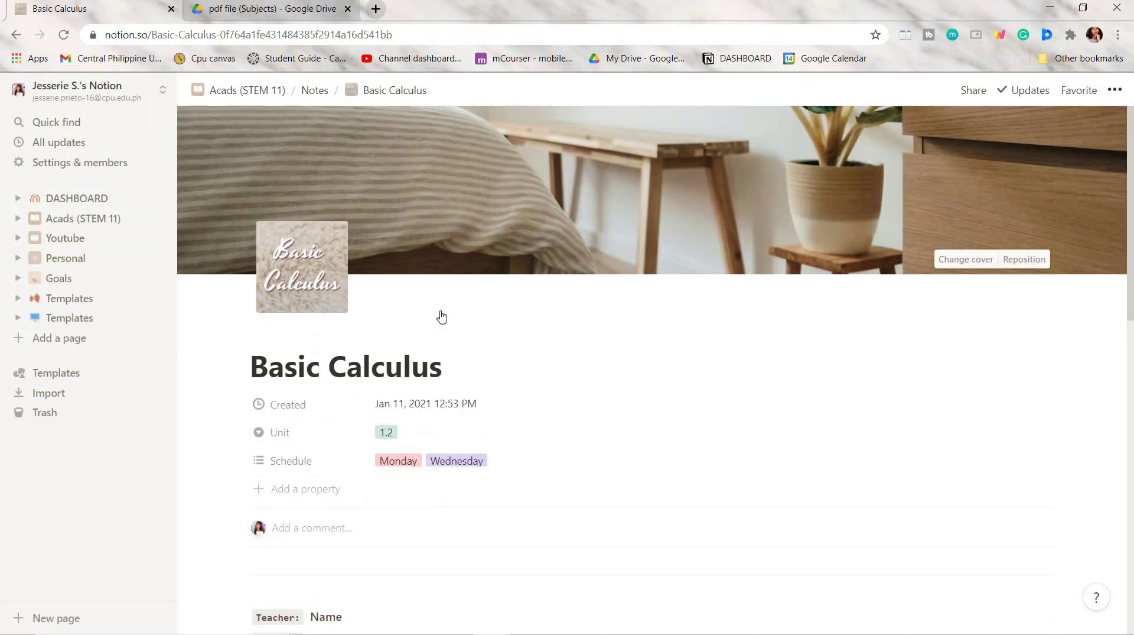
Open the topic 1 page in the Lesson 1 list, switch to Google Drive and look through Basic calculus.pdf.
{"action": "scroll", "coordinate": [441, 314], "scroll_direction": "down", "scroll_amount": 10}
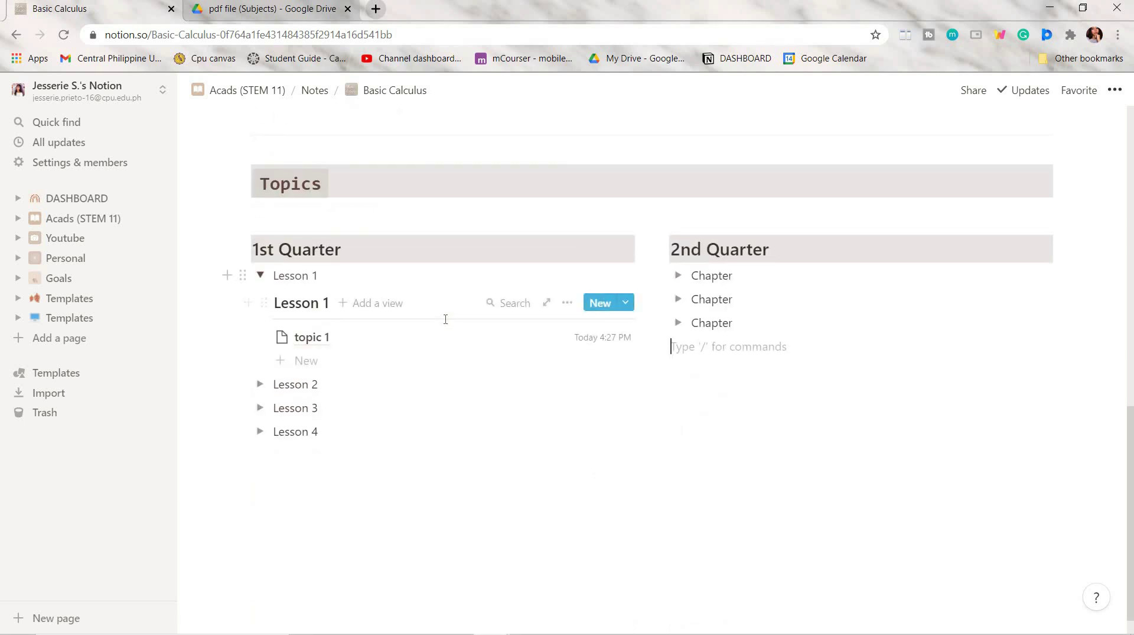
{"action": "scroll", "coordinate": [378, 366], "scroll_direction": "up", "scroll_amount": 4}
{"action": "scroll", "coordinate": [311, 418], "scroll_direction": "down", "scroll_amount": 2}
{"action": "left_click", "coordinate": [311, 412]}
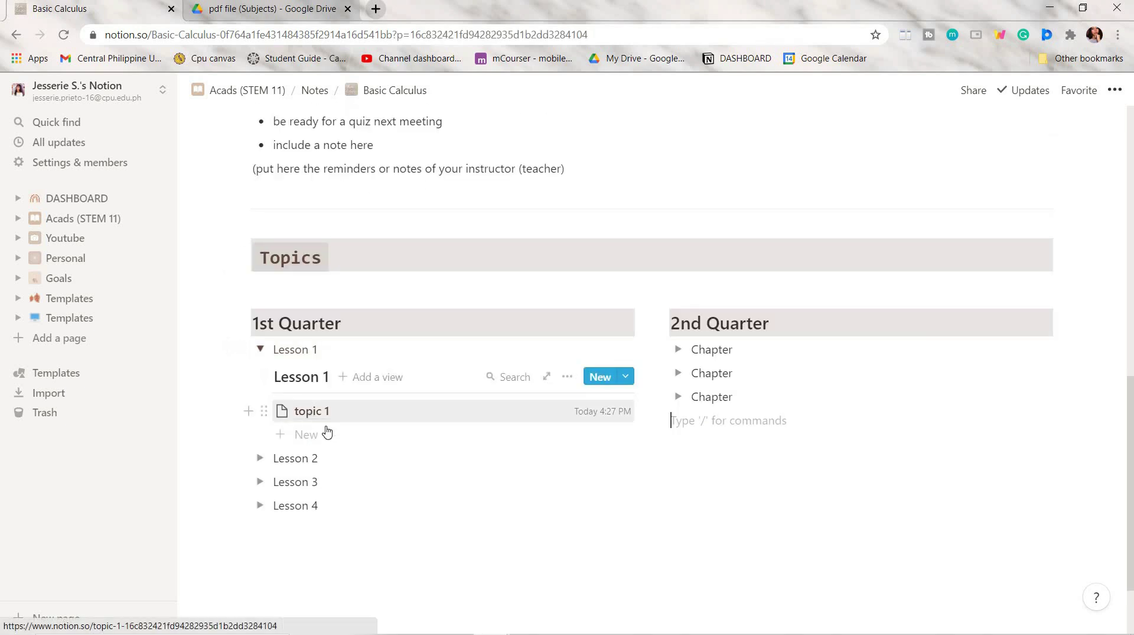
{"action": "left_click", "coordinate": [290, 9]}
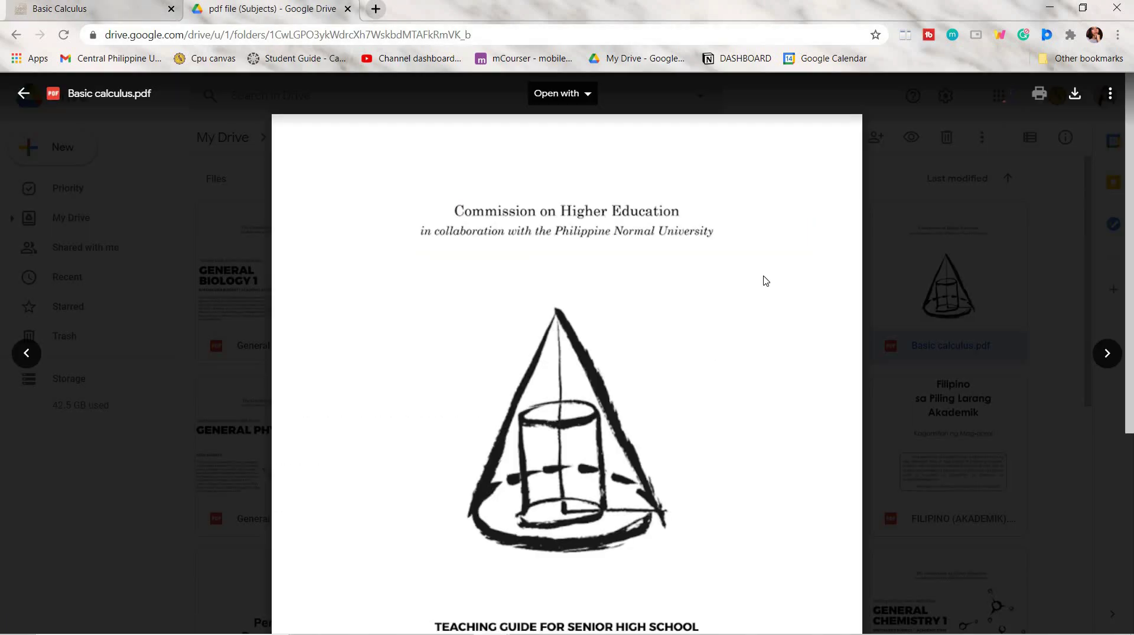
{"action": "scroll", "coordinate": [766, 284], "scroll_direction": "down", "scroll_amount": 5}
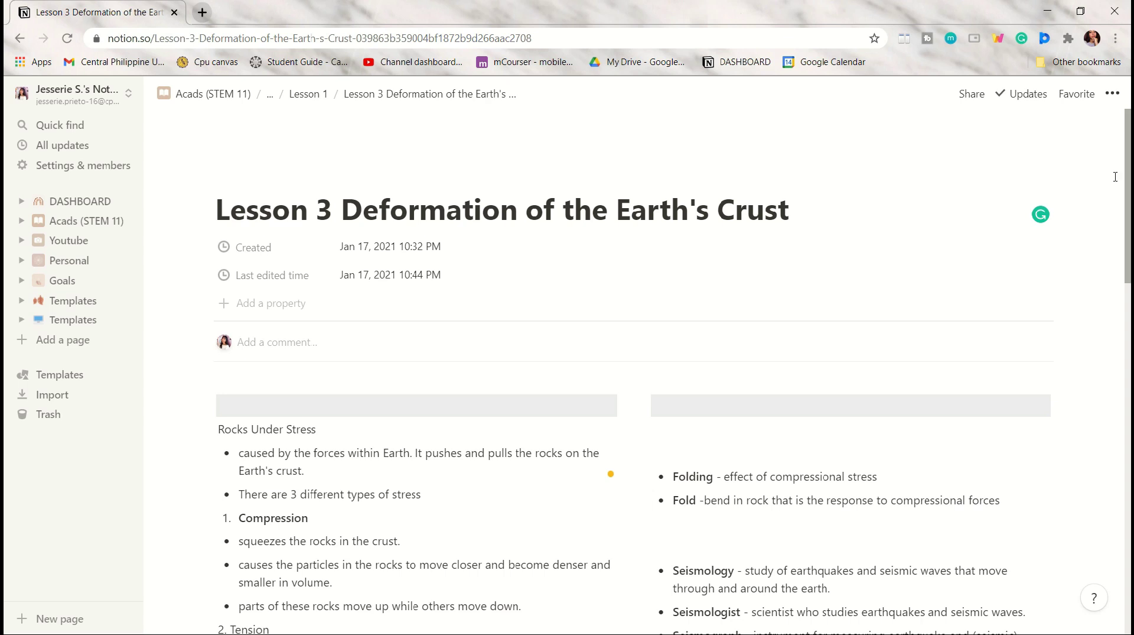
Search the emoji icons for "earth" and set the Americas globe as the icon of the Lesson 3 Deformation of the Earth's Crust page.
{"action": "scroll", "coordinate": [1124, 140], "scroll_direction": "down", "scroll_amount": 3}
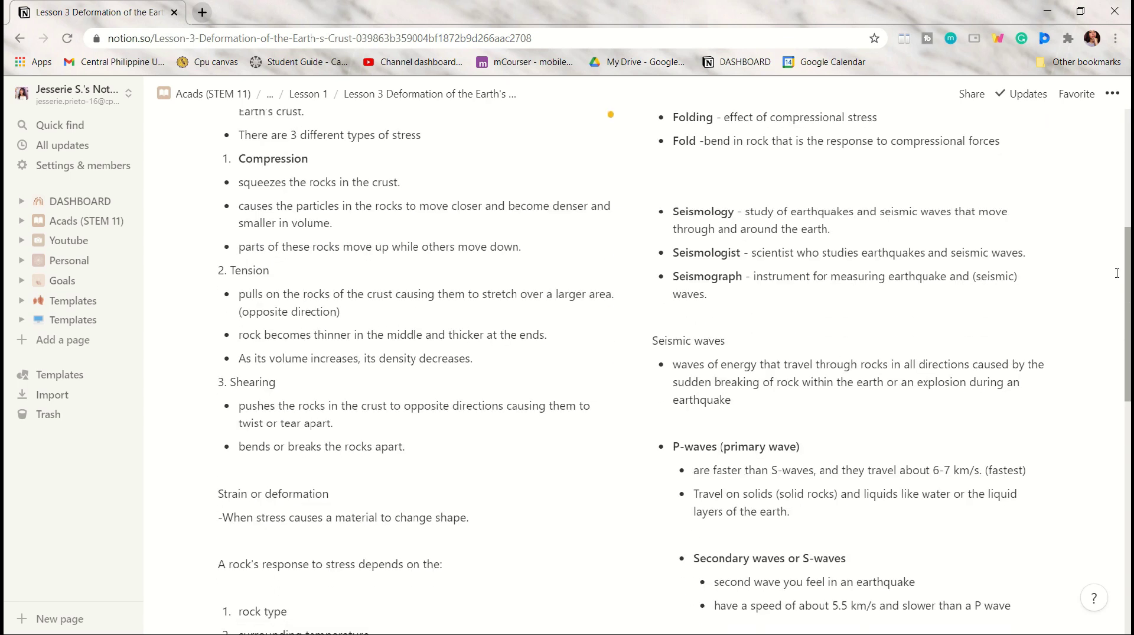
{"action": "scroll", "coordinate": [1118, 273], "scroll_direction": "down", "scroll_amount": 9}
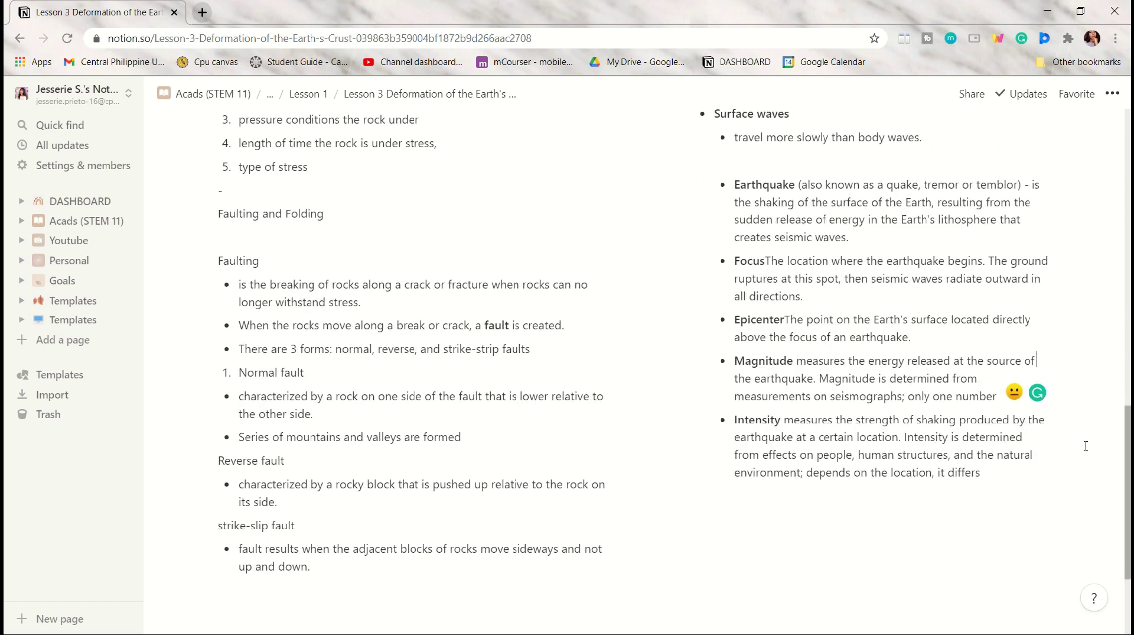
{"action": "scroll", "coordinate": [1086, 445], "scroll_direction": "up", "scroll_amount": 10}
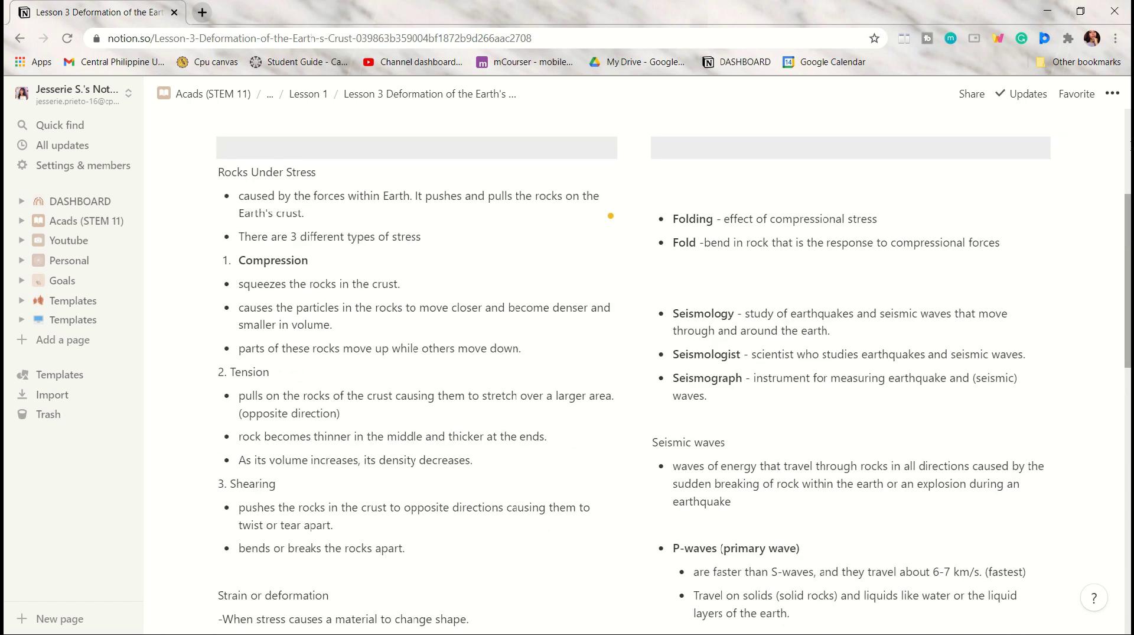
{"action": "scroll", "coordinate": [359, 224], "scroll_direction": "up", "scroll_amount": 4}
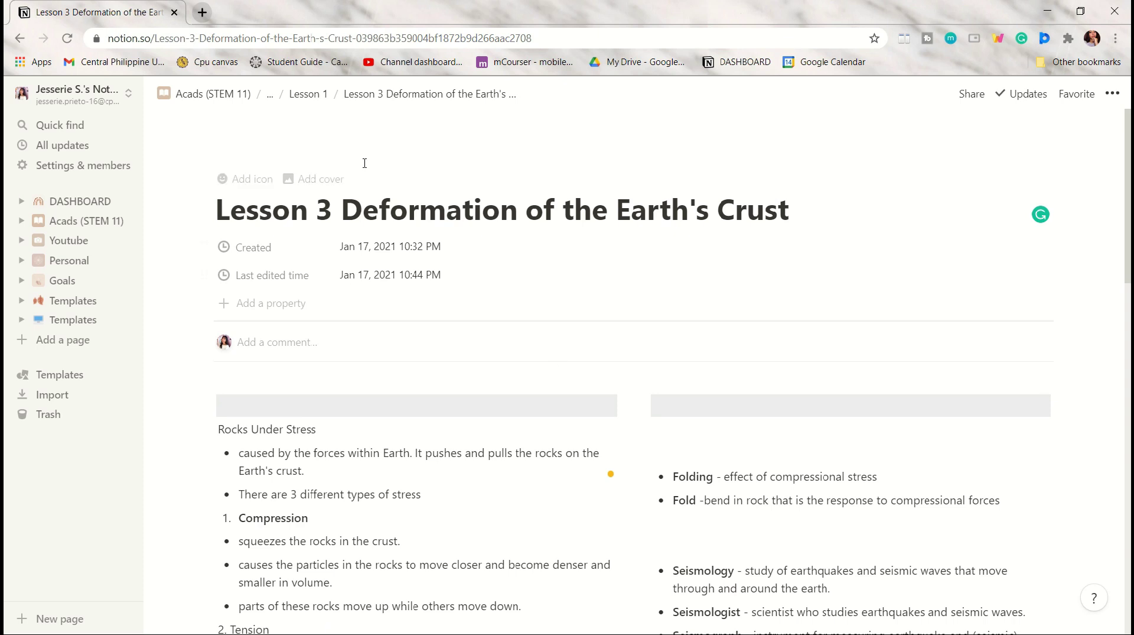
{"action": "left_click", "coordinate": [249, 179]}
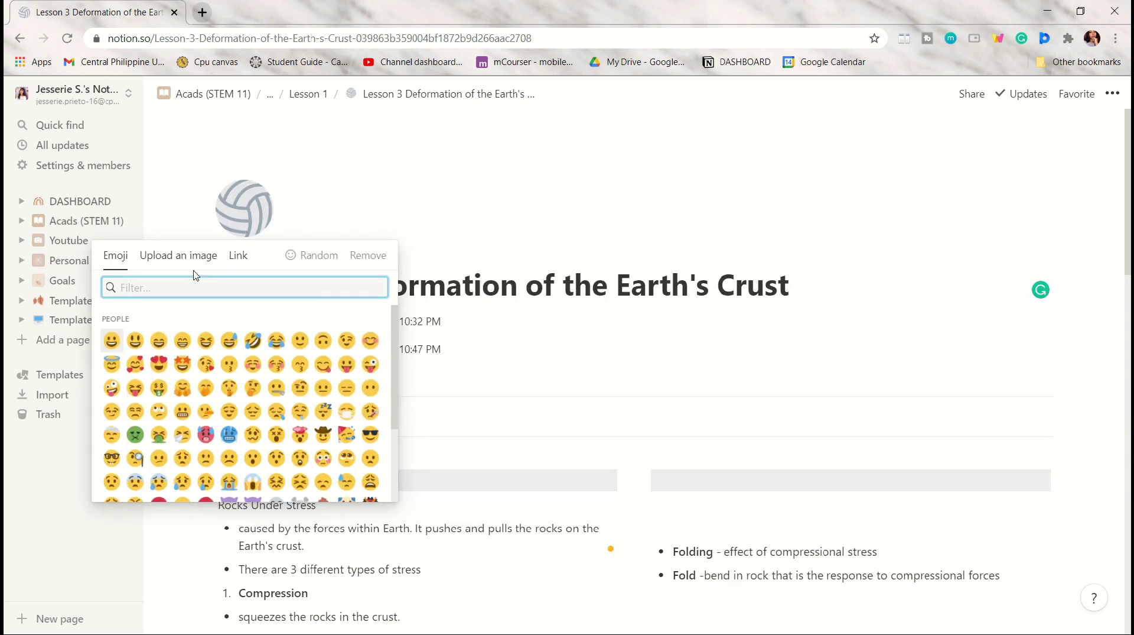
{"action": "type", "text": "earth"}
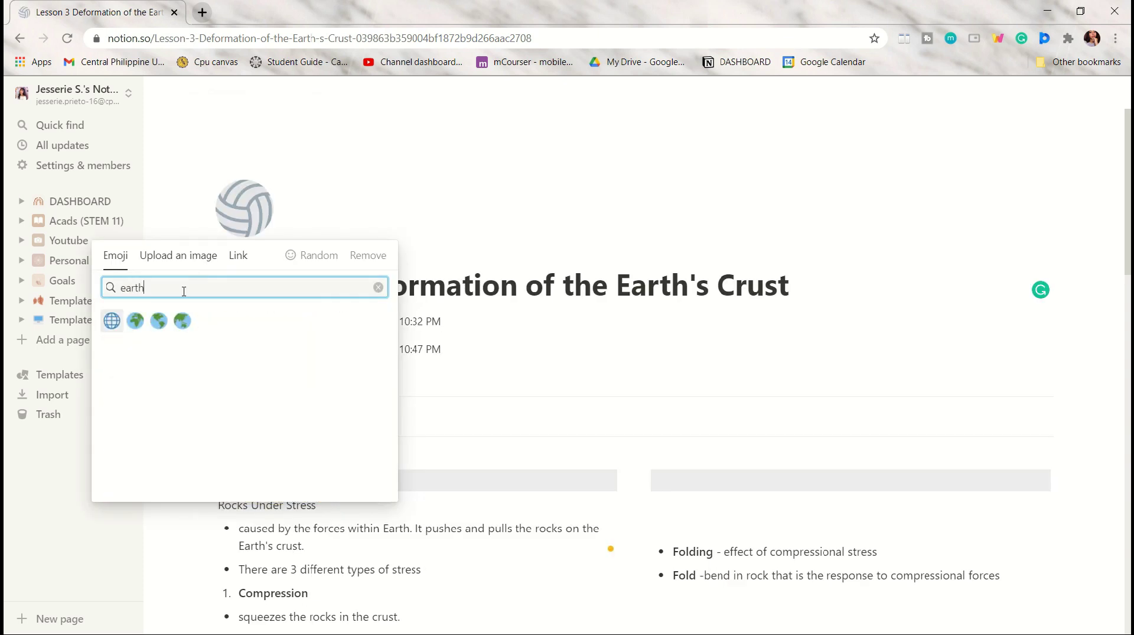
{"action": "left_click", "coordinate": [157, 327]}
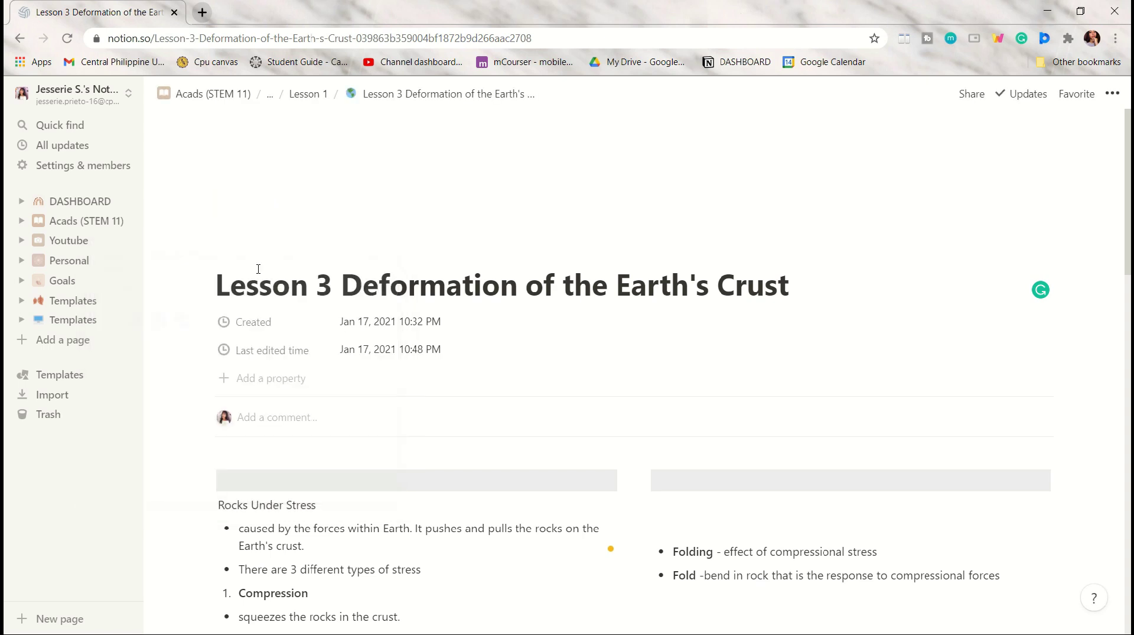
Narrow the left notes column by moving the divider between the two columns.
{"action": "scroll", "coordinate": [261, 249], "scroll_direction": "down", "scroll_amount": 4}
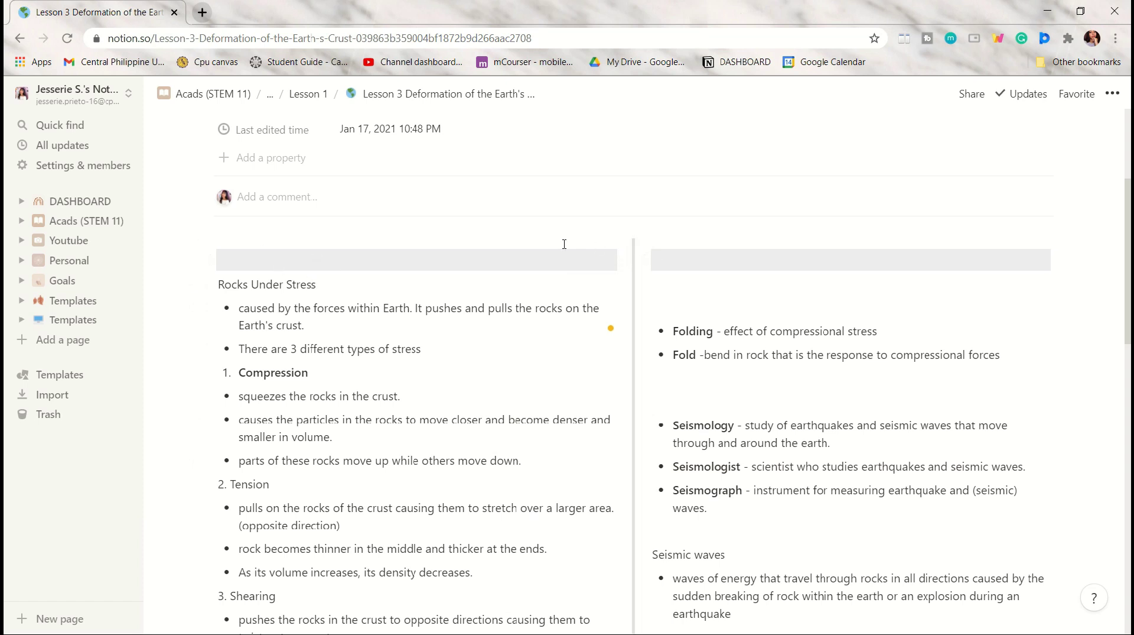
{"action": "left_click_drag", "start_coordinate": [633, 244], "coordinate": [581, 283]}
{"action": "scroll", "coordinate": [582, 284], "scroll_direction": "down", "scroll_amount": 1}
Turn the "Rocks Under Stress" line into a Heading 2 and color it yellow.
{"action": "left_click", "coordinate": [221, 262]}
{"action": "type", "text": "/turn"}
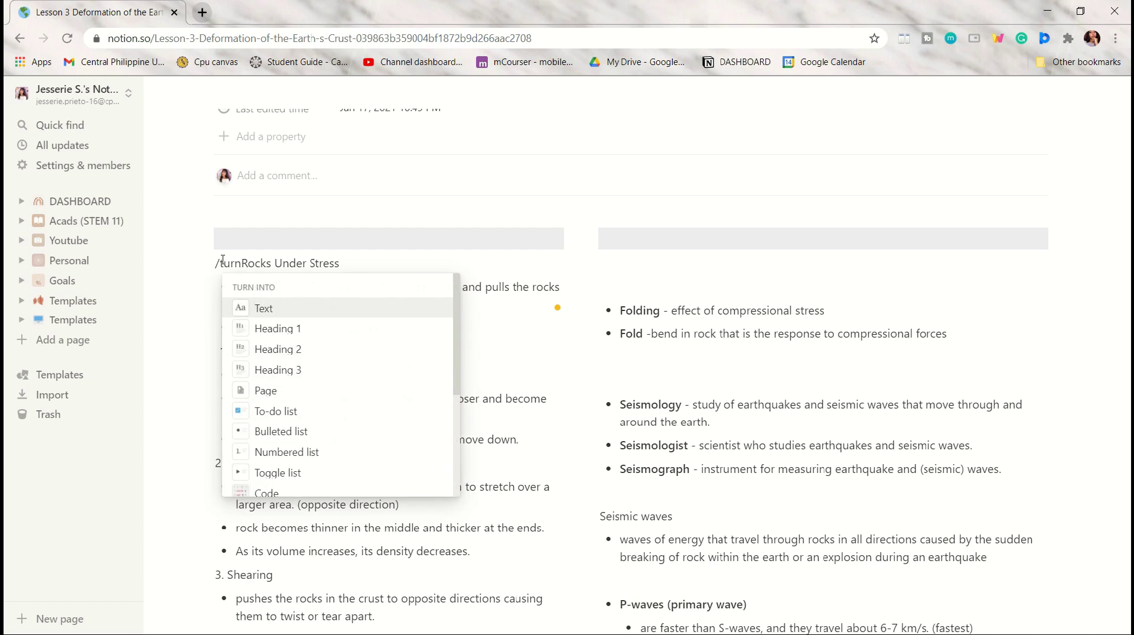
{"action": "type", "text": "h"}
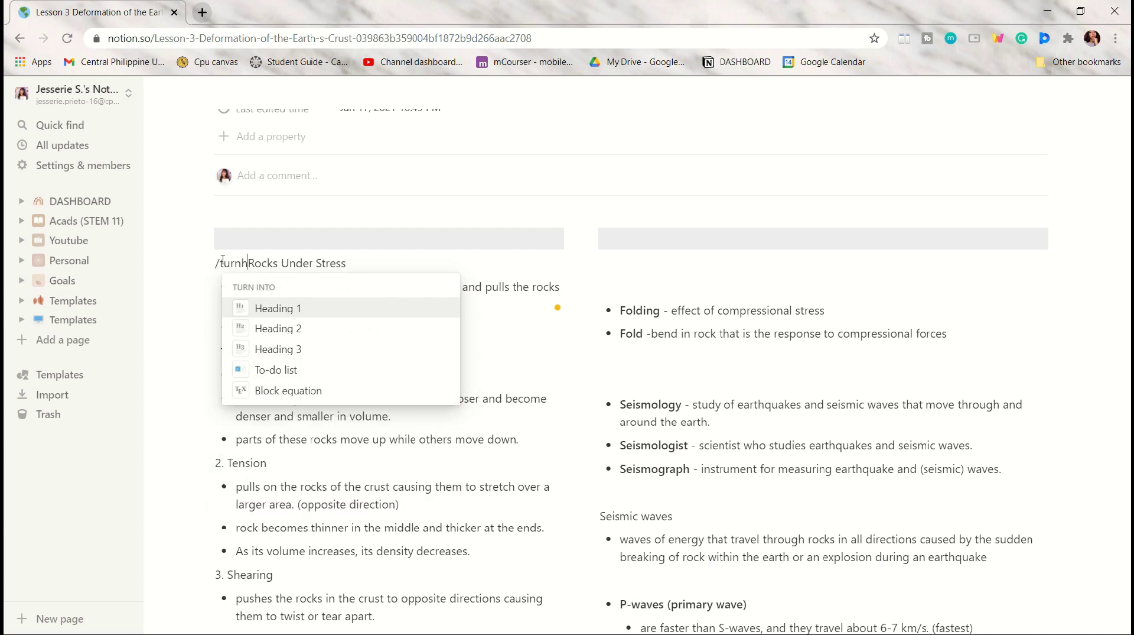
{"action": "type", "text": "2"}
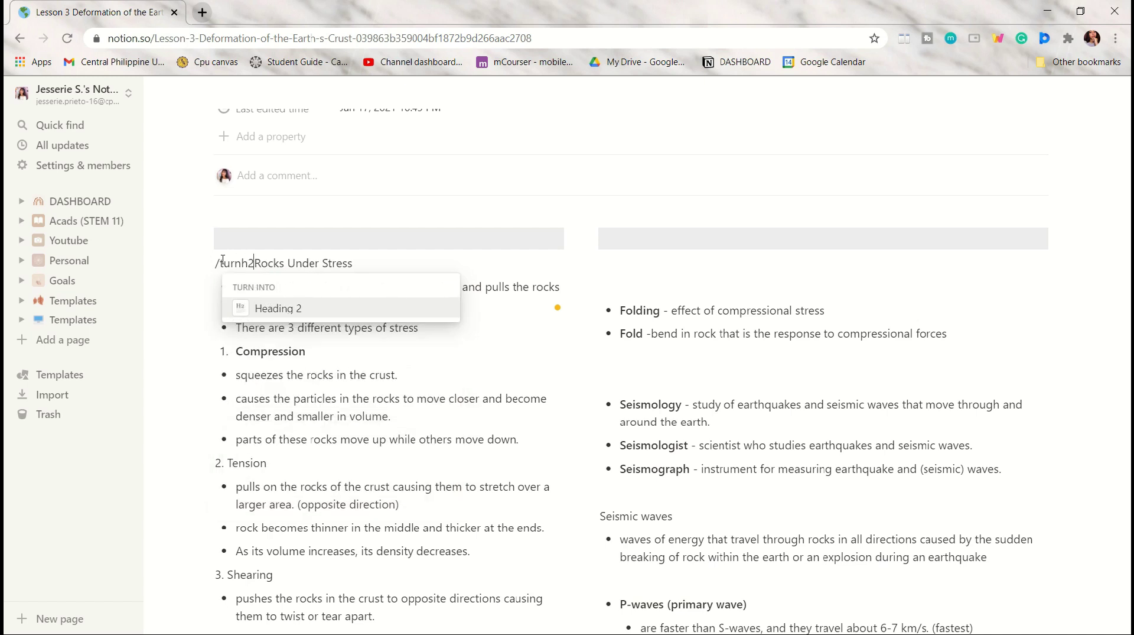
{"action": "key", "text": "Return"}
{"action": "type", "text": "/color"}
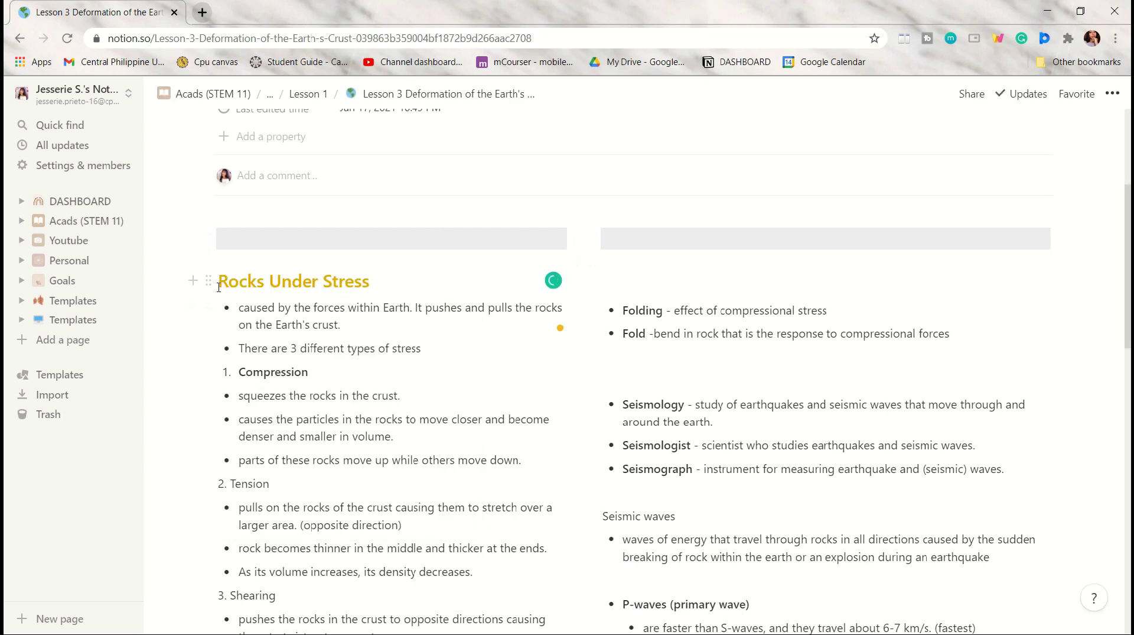
Highlight "forces within Earth" and "pushes and pulls the rocks on the Earth's crust." with an orange background.
{"action": "scroll", "coordinate": [219, 287], "scroll_direction": "down", "scroll_amount": 3}
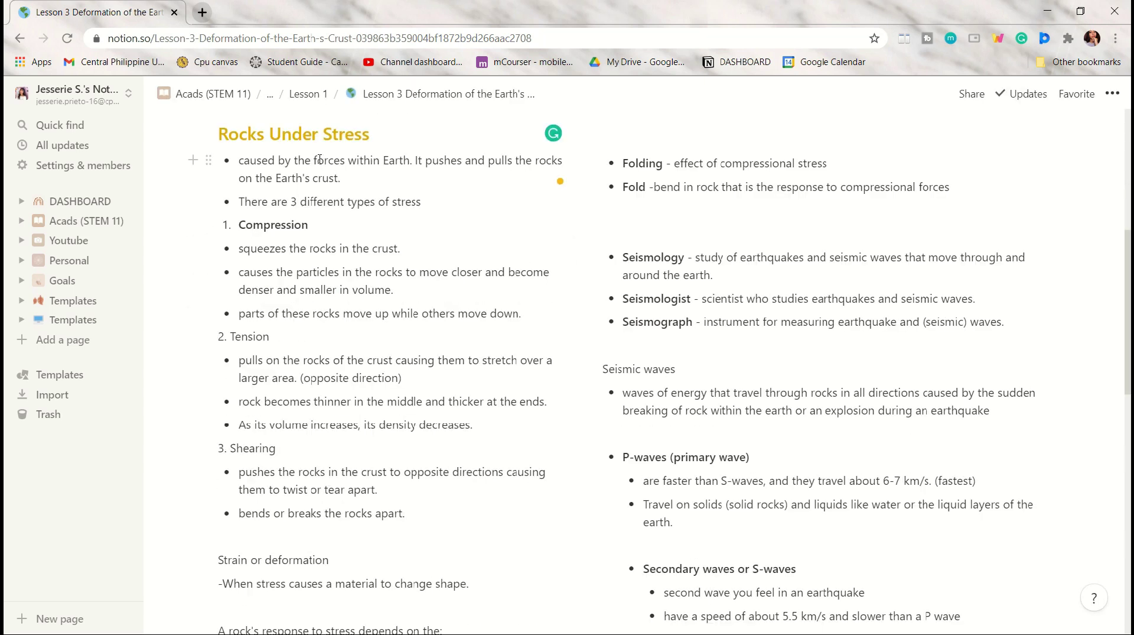
{"action": "left_click_drag", "start_coordinate": [314, 174], "coordinate": [410, 175]}
{"action": "left_click", "coordinate": [605, 147]}
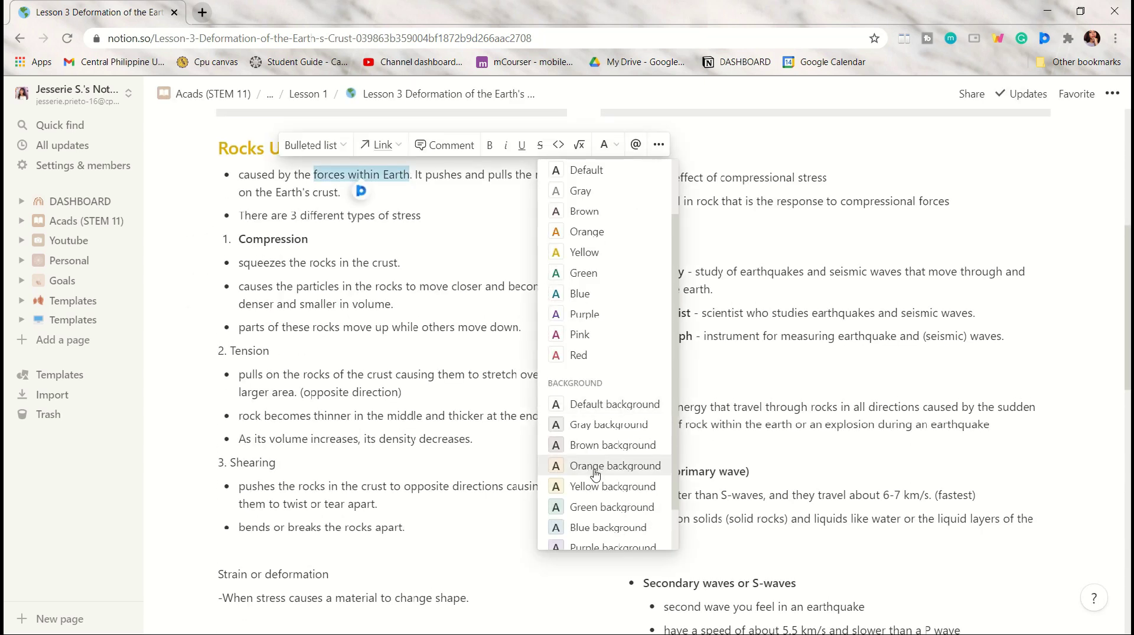
{"action": "left_click", "coordinate": [593, 467]}
{"action": "left_click_drag", "start_coordinate": [426, 175], "coordinate": [341, 193]}
{"action": "left_click", "coordinate": [529, 145]}
{"action": "left_click", "coordinate": [496, 466]}
Insert an image block below "There are 3 different types of stress" and upload Untitled picture from Downloads.
{"action": "type", "text": "/imag"}
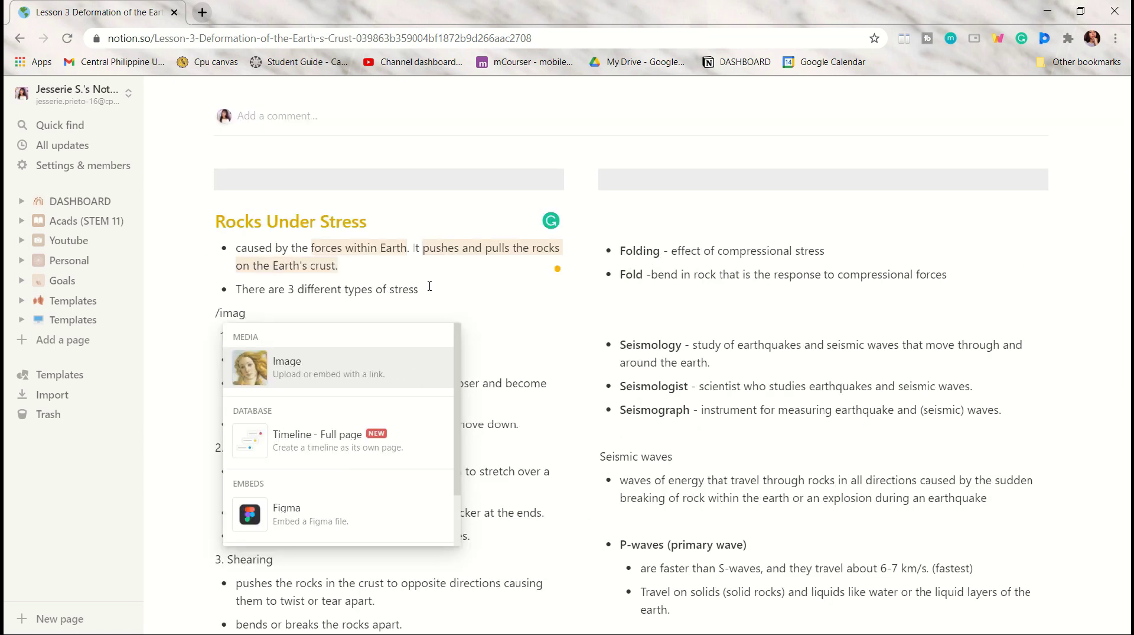
{"action": "key", "text": "Return"}
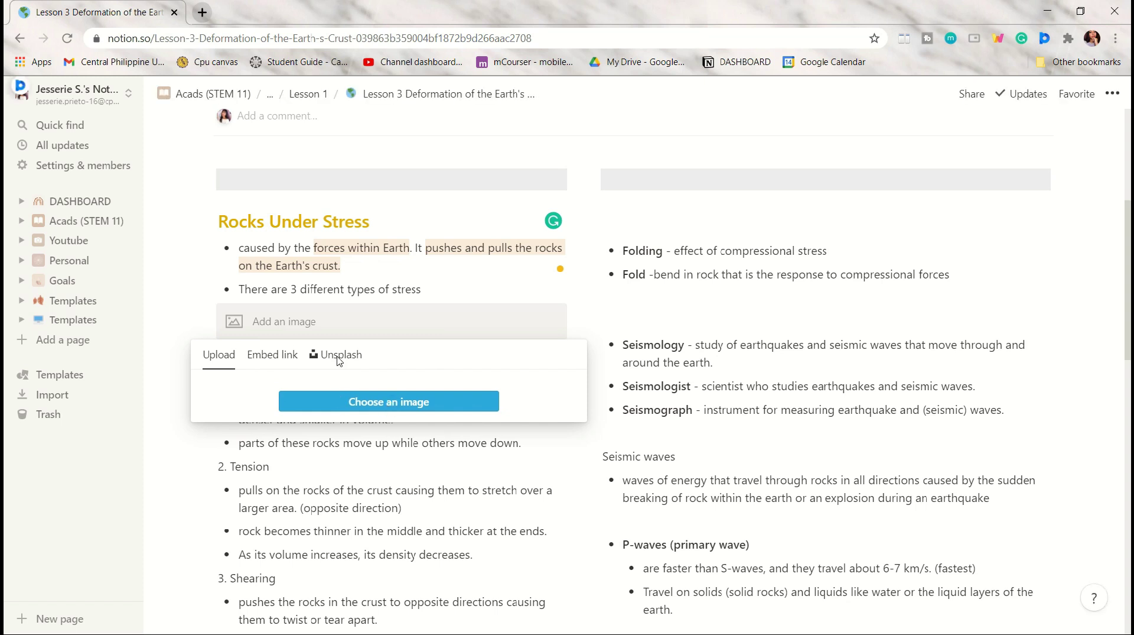
{"action": "left_click", "coordinate": [389, 402]}
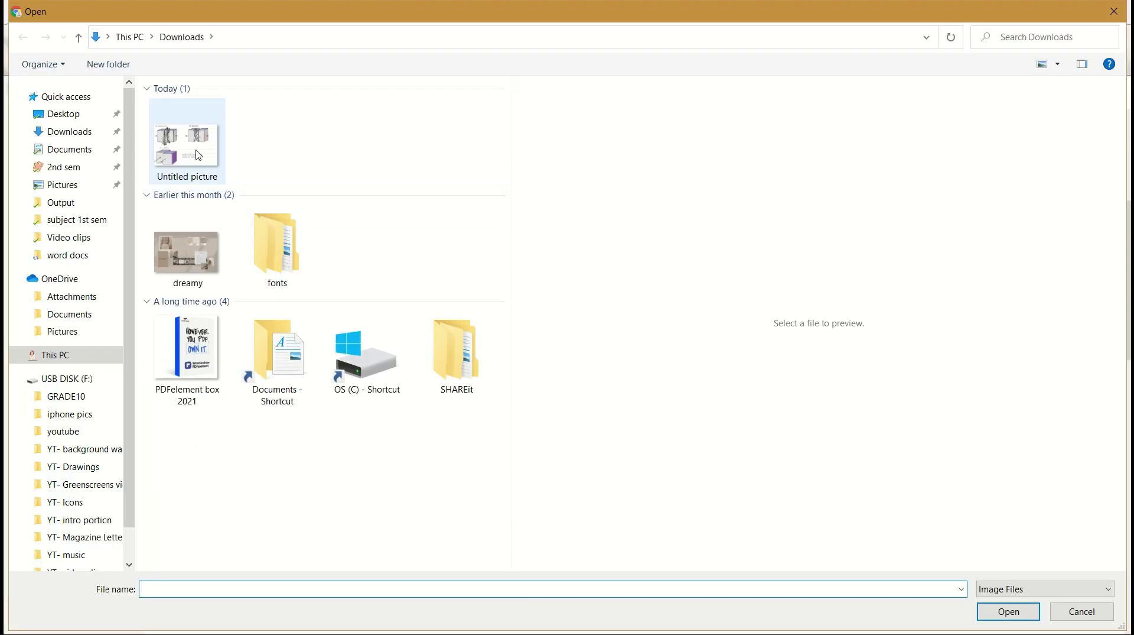
{"action": "double_click", "coordinate": [198, 155]}
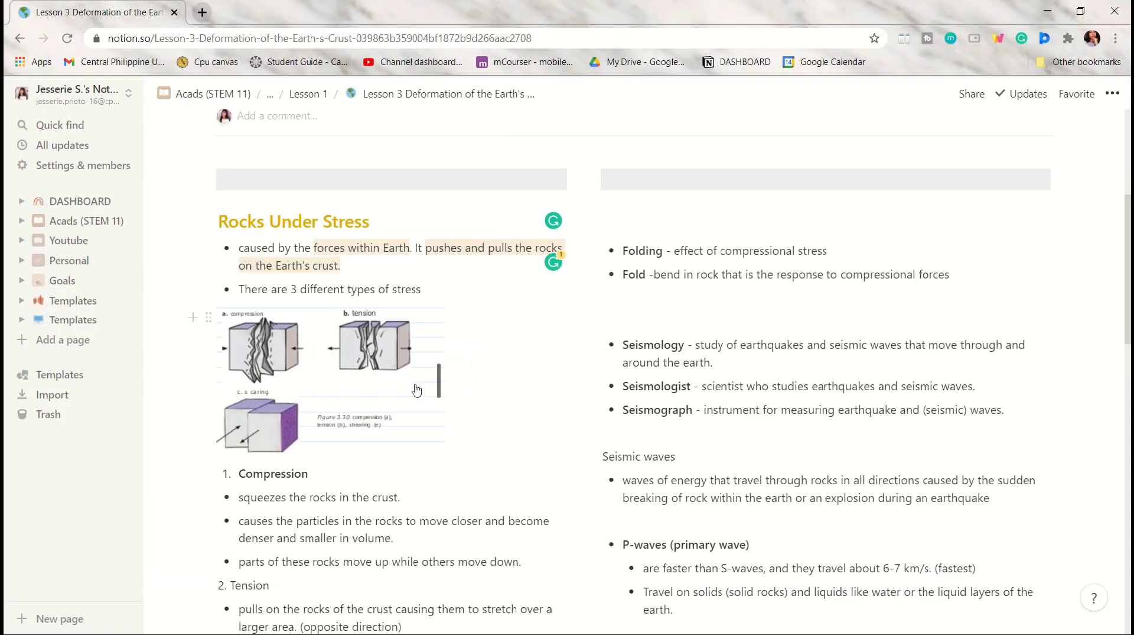
Highlight the key phrases in the Compression, Tension and Shearing bullets with a blue background.
{"action": "scroll", "coordinate": [506, 400], "scroll_direction": "down", "scroll_amount": 3}
{"action": "left_click_drag", "start_coordinate": [239, 338], "coordinate": [325, 338]}
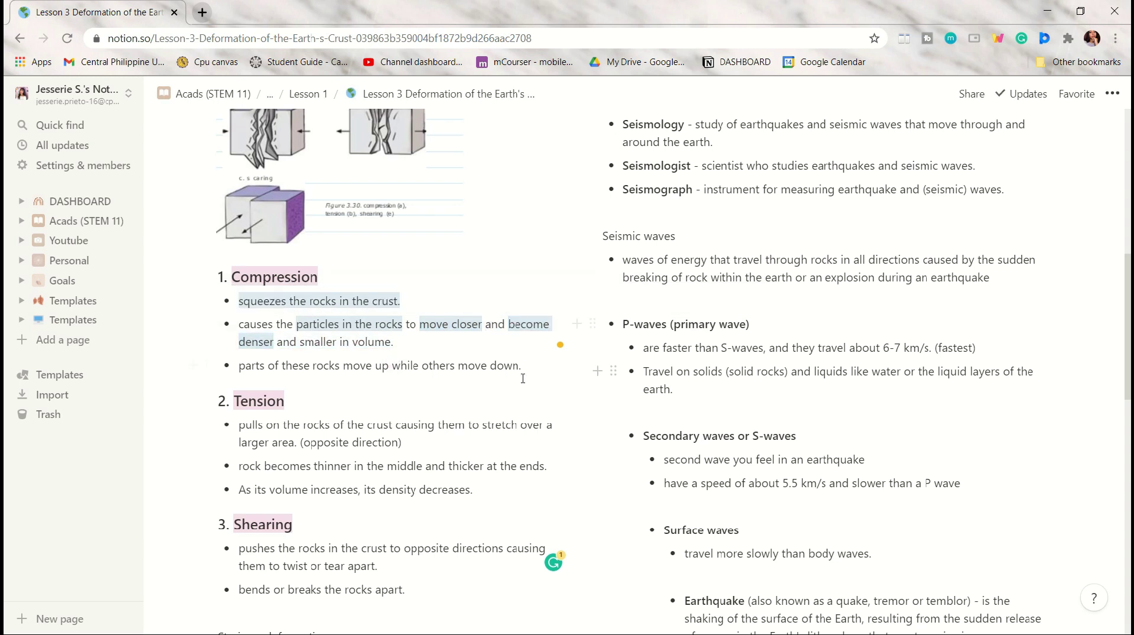
{"action": "key", "text": "ctrl+shift+h"}
{"action": "scroll", "coordinate": [476, 365], "scroll_direction": "down", "scroll_amount": 2}
{"action": "left_click_drag", "start_coordinate": [483, 278], "coordinate": [299, 292]}
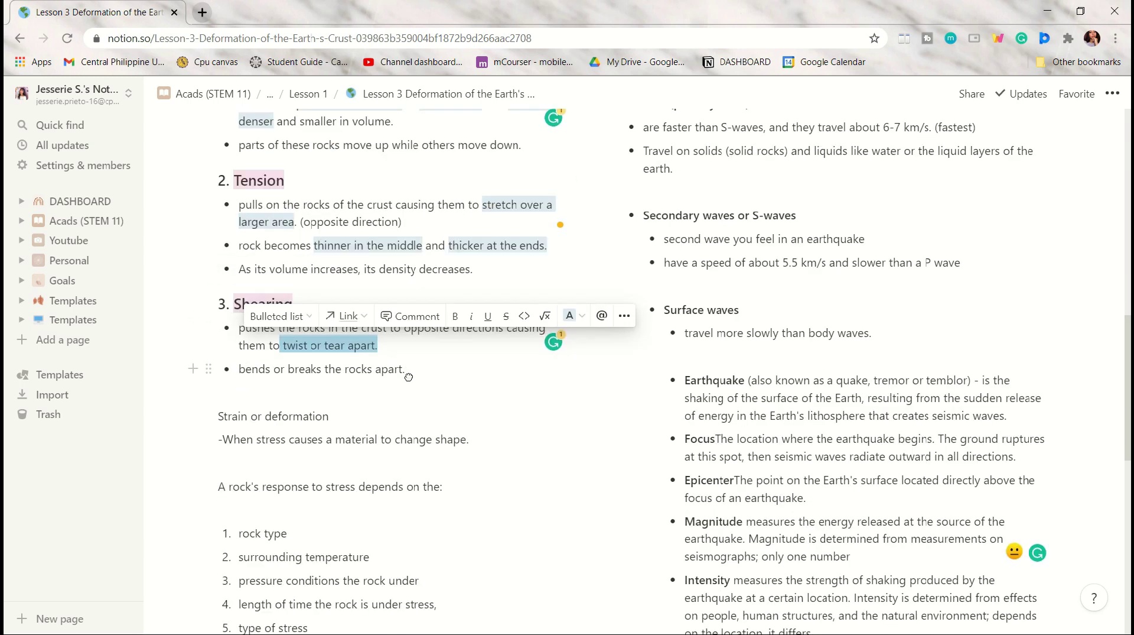
{"action": "left_click_drag", "start_coordinate": [408, 376], "coordinate": [233, 321]}
Add a blank line with a yellow background above "Strain or deformation" as a section separator.
{"action": "left_click", "coordinate": [286, 400]}
{"action": "type", "text": "/"}
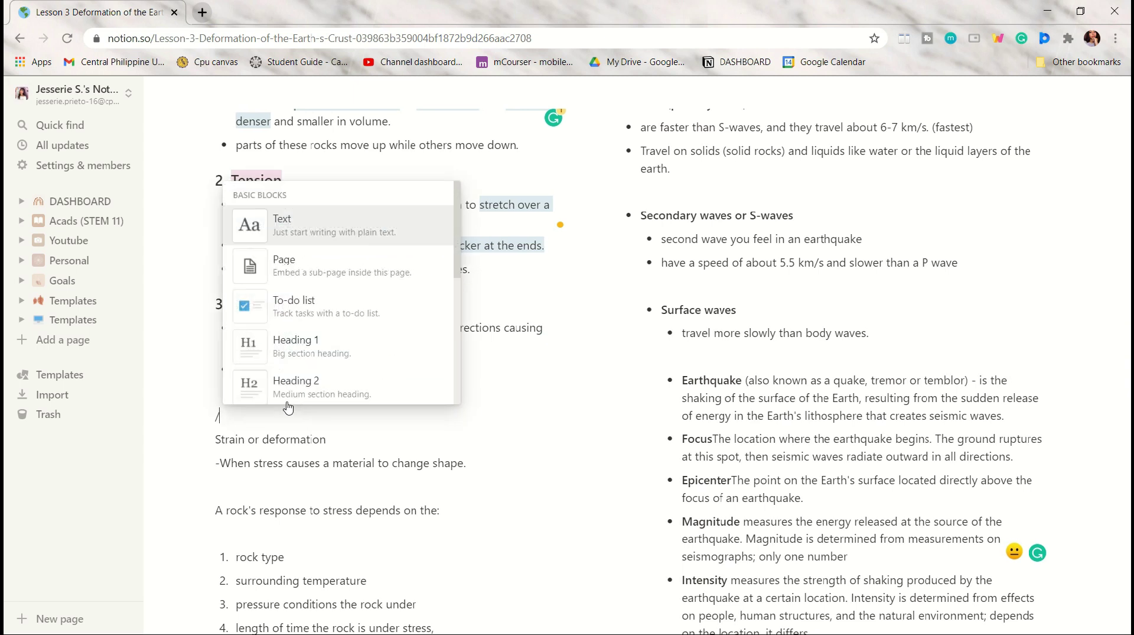
{"action": "type", "text": "divid"}
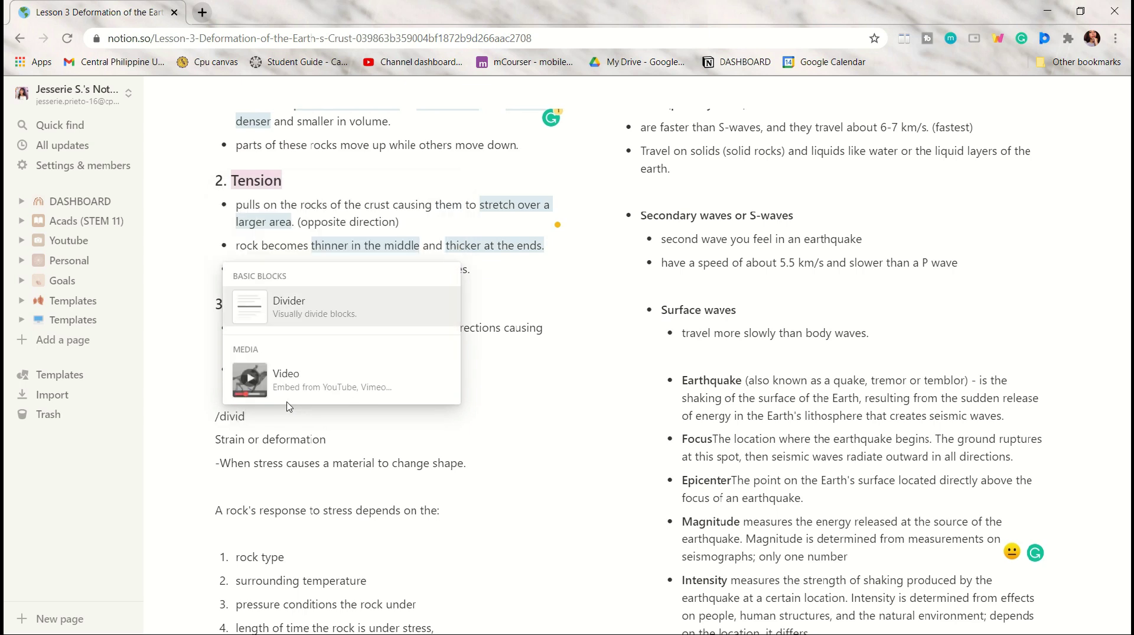
{"action": "key", "text": "BackSpace"}
{"action": "key", "text": "BackSpace"}
{"action": "key", "text": "BackSpace"}
{"action": "key", "text": "BackSpace"}
{"action": "key", "text": "BackSpace"}
{"action": "type", "text": "o"}
{"action": "key", "text": "BackSpace"}
{"action": "type", "text": "colo"}
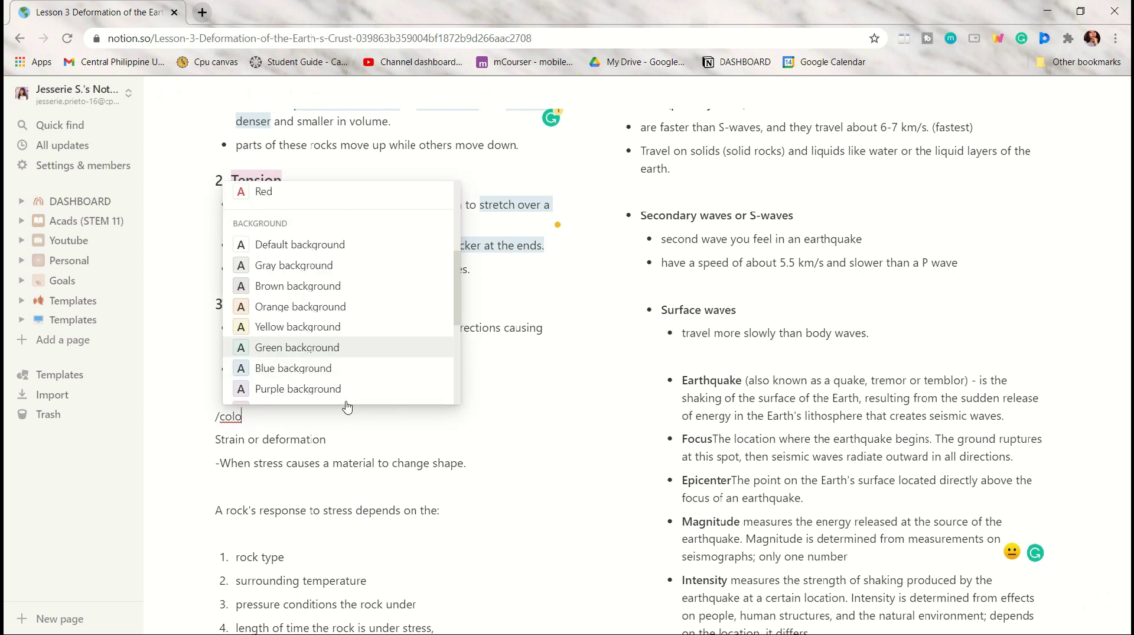
{"action": "key", "text": "Return"}
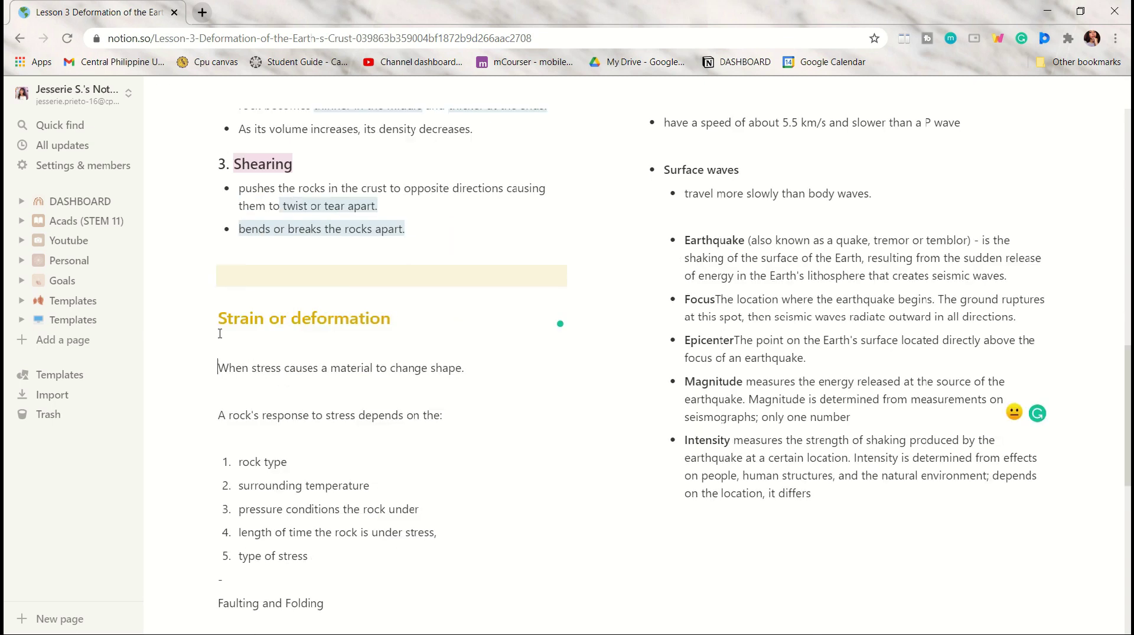
Make "When stress causes a material to change shape." a bullet and turn "A rock's response to stress depends on the:" into a toggle list.
{"action": "type", "text": "-"}
{"action": "left_click", "coordinate": [218, 431]}
{"action": "key", "text": "BackSpace"}
{"action": "type", "text": "/turntogg"}
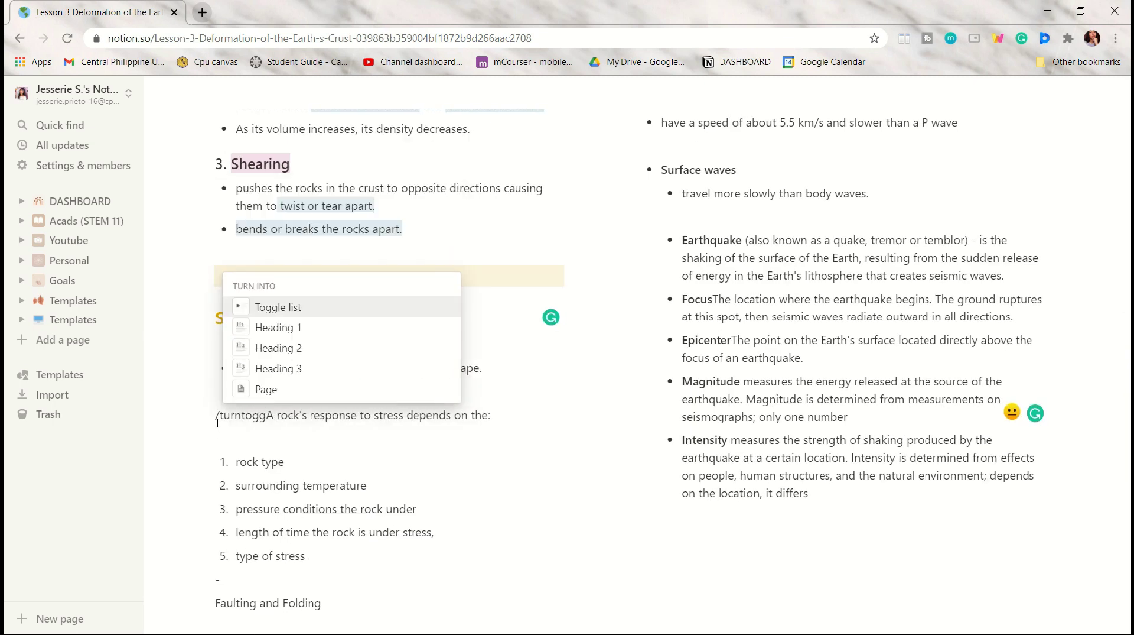
{"action": "key", "text": "Return"}
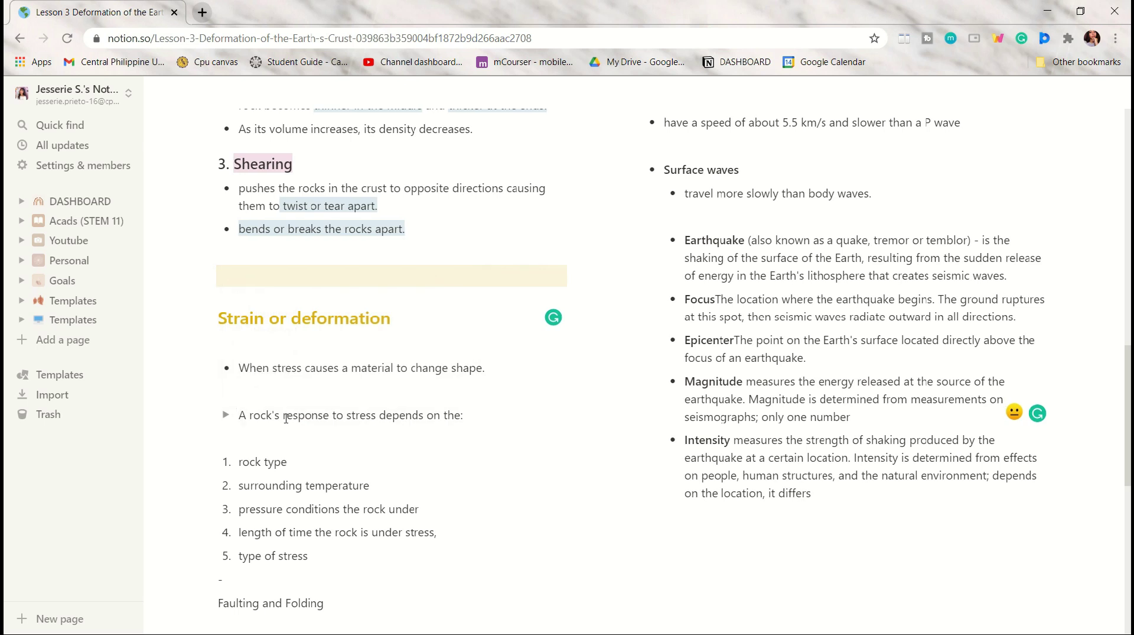
Move the numbered items from "rock type" to "type of stress" into the rock's response toggle and collapse it.
{"action": "left_click", "coordinate": [226, 415]}
{"action": "scroll", "coordinate": [322, 503], "scroll_direction": "down", "scroll_amount": 3}
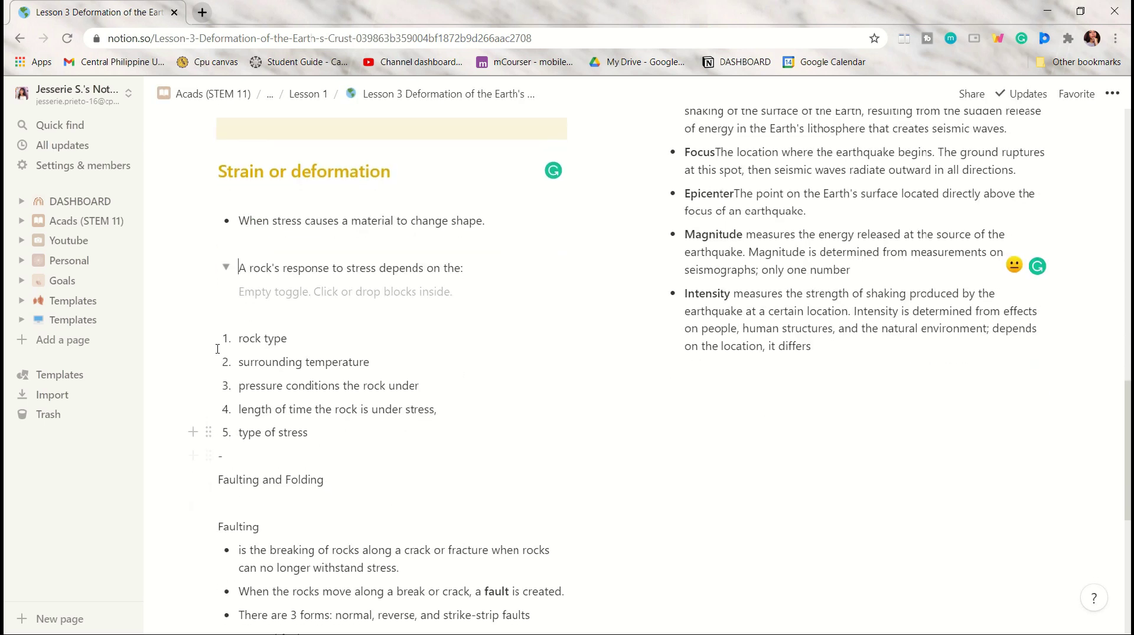
{"action": "left_click_drag", "start_coordinate": [218, 349], "coordinate": [255, 278]}
{"action": "left_click", "coordinate": [226, 268]}
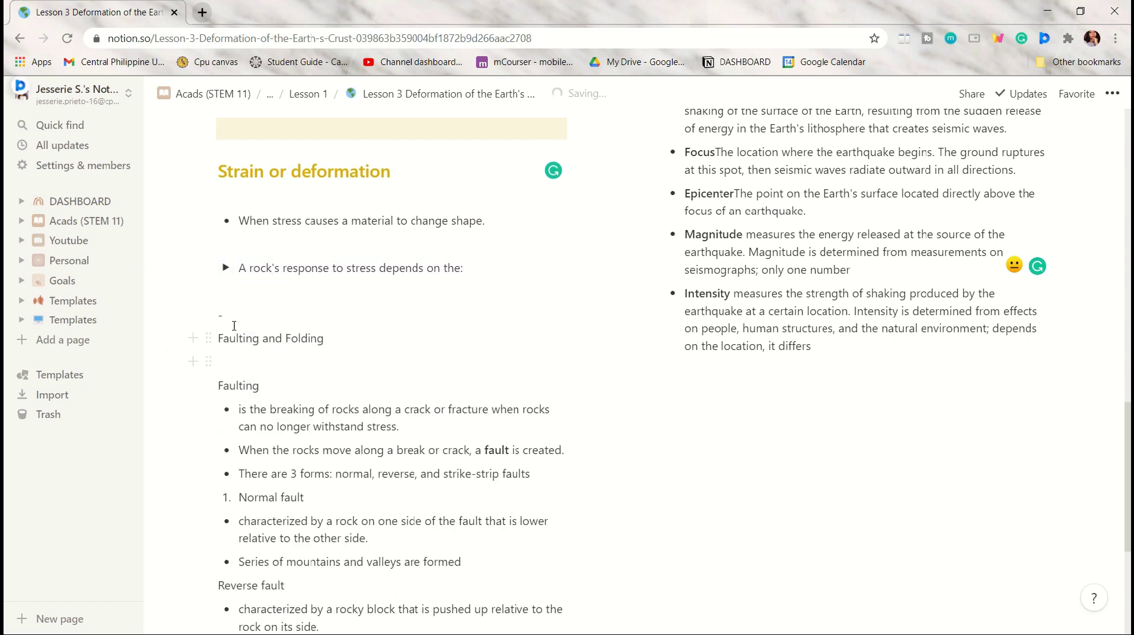
Give the line above "Faulting and Folding" a yellow background and highlight "adjacent blocks of rocks move sideways and not up and down." in blue.
{"action": "type", "text": "/backyell"}
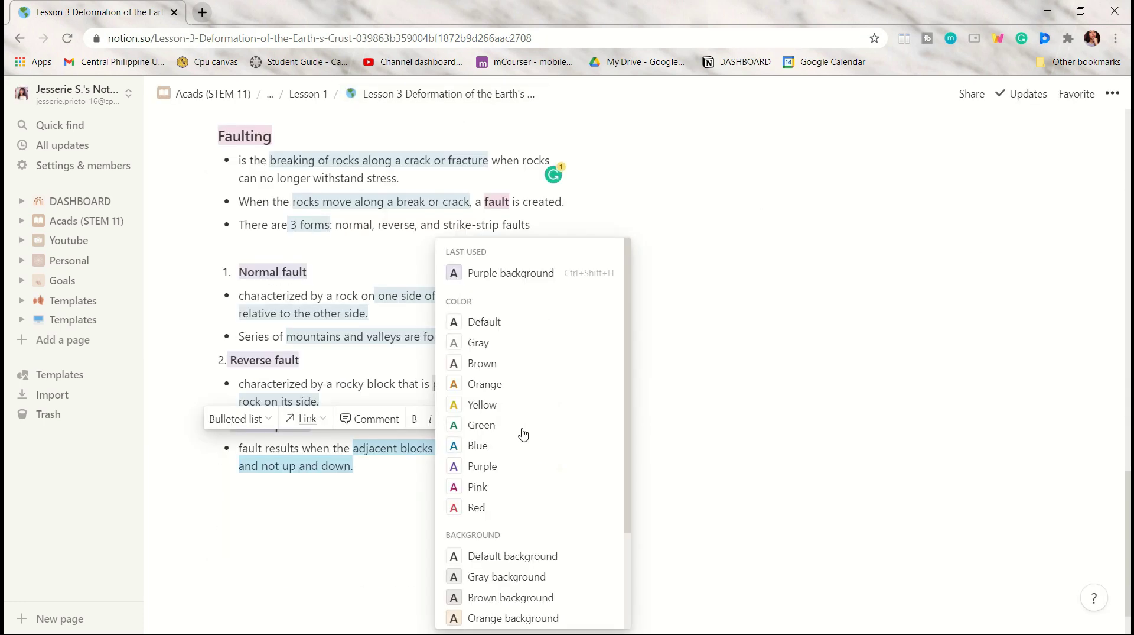
{"action": "scroll", "coordinate": [532, 556], "scroll_direction": "down", "scroll_amount": 5}
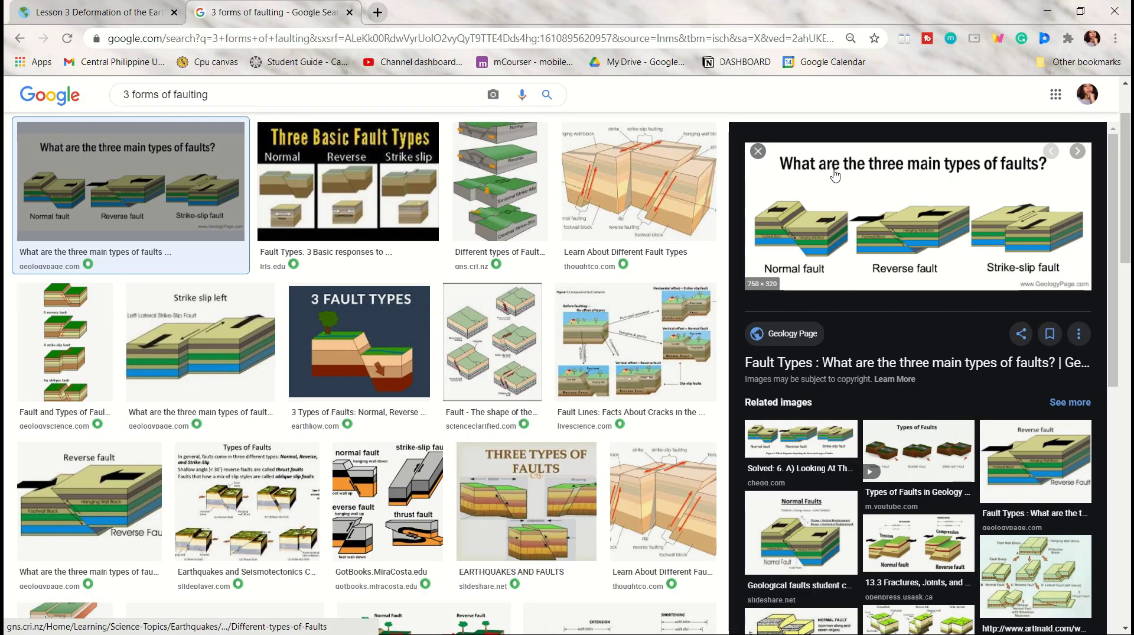
Copy the link of the "What are the three main types of faults?" picture from Google Images and embed it below the strike-slip fault notes in Notion.
{"action": "right_click", "coordinate": [855, 216]}
{"action": "left_click", "coordinate": [904, 306]}
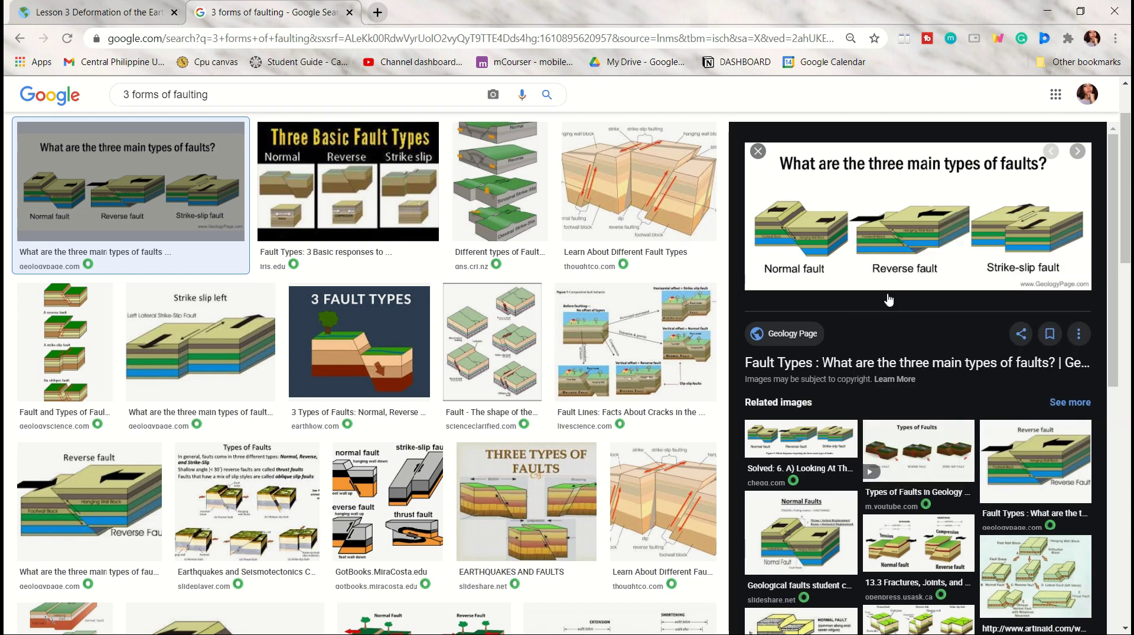
{"action": "left_click", "coordinate": [100, 12]}
{"action": "left_click", "coordinate": [274, 515]}
{"action": "type", "text": "/image"}
{"action": "key", "text": "Return"}
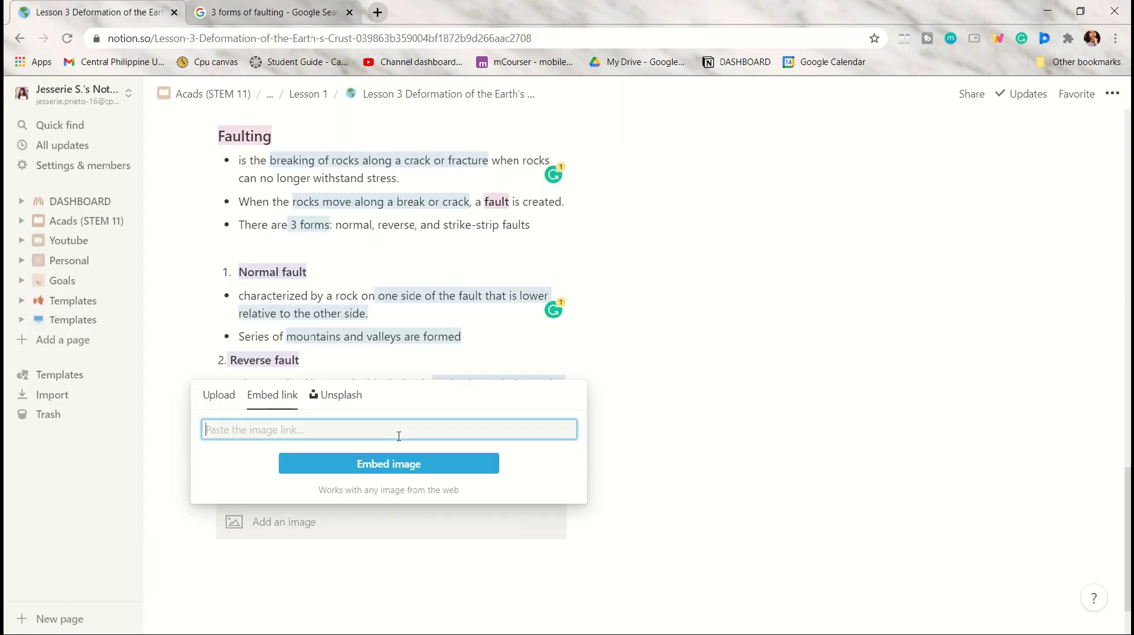
{"action": "key", "text": "ctrl+v"}
{"action": "left_click", "coordinate": [402, 464]}
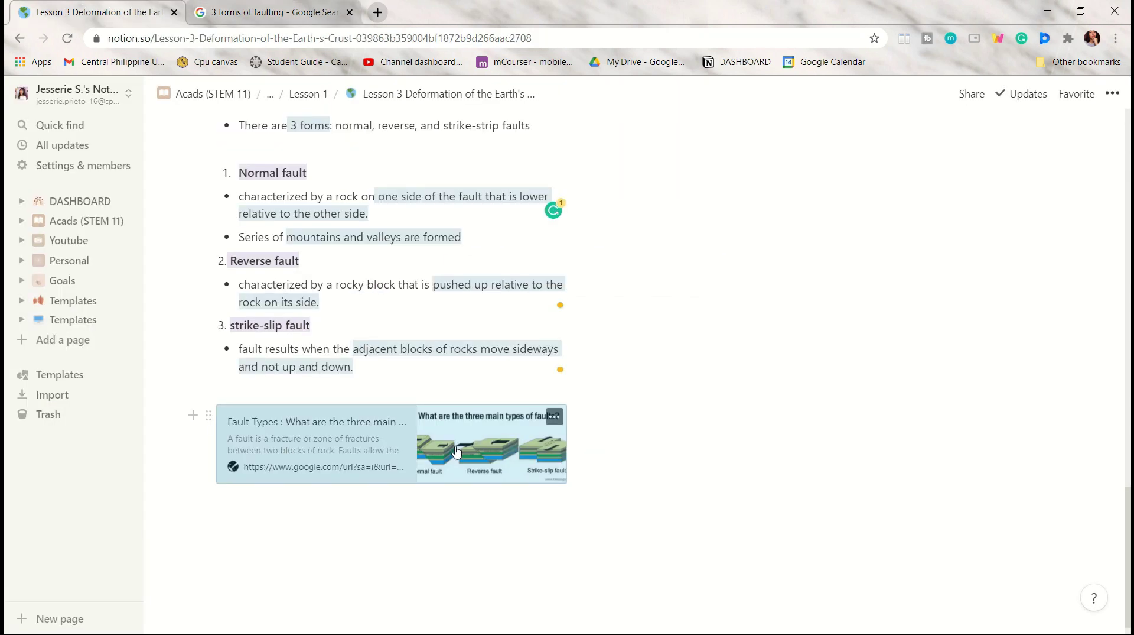
Mark the blank text in the gray bar above "Rocks Under Stress" as code and give it a yellow background.
{"action": "scroll", "coordinate": [777, 366], "scroll_direction": "up", "scroll_amount": 10}
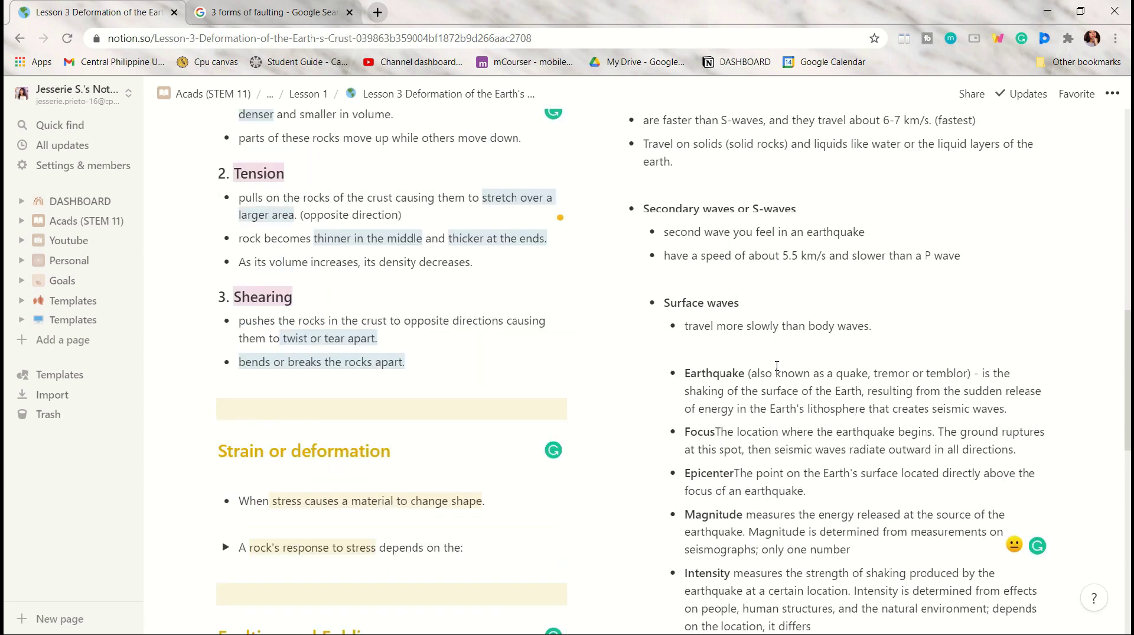
{"action": "scroll", "coordinate": [751, 360], "scroll_direction": "up", "scroll_amount": 9}
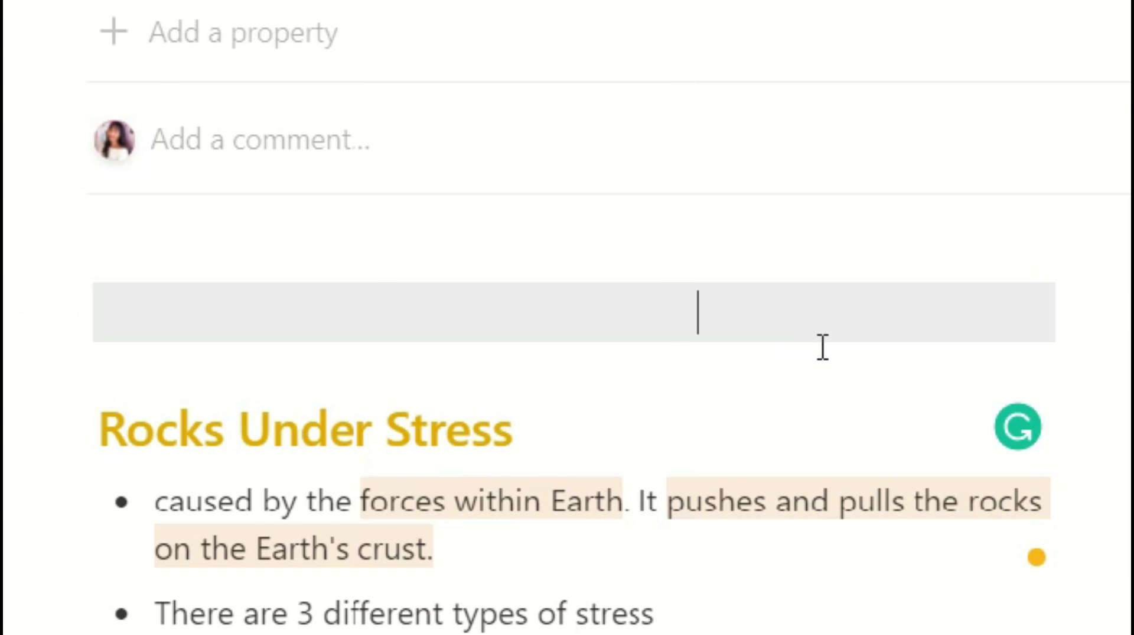
{"action": "left_click_drag", "start_coordinate": [98, 311], "coordinate": [935, 308]}
{"action": "left_click_drag", "start_coordinate": [523, 244], "coordinate": [565, 244]}
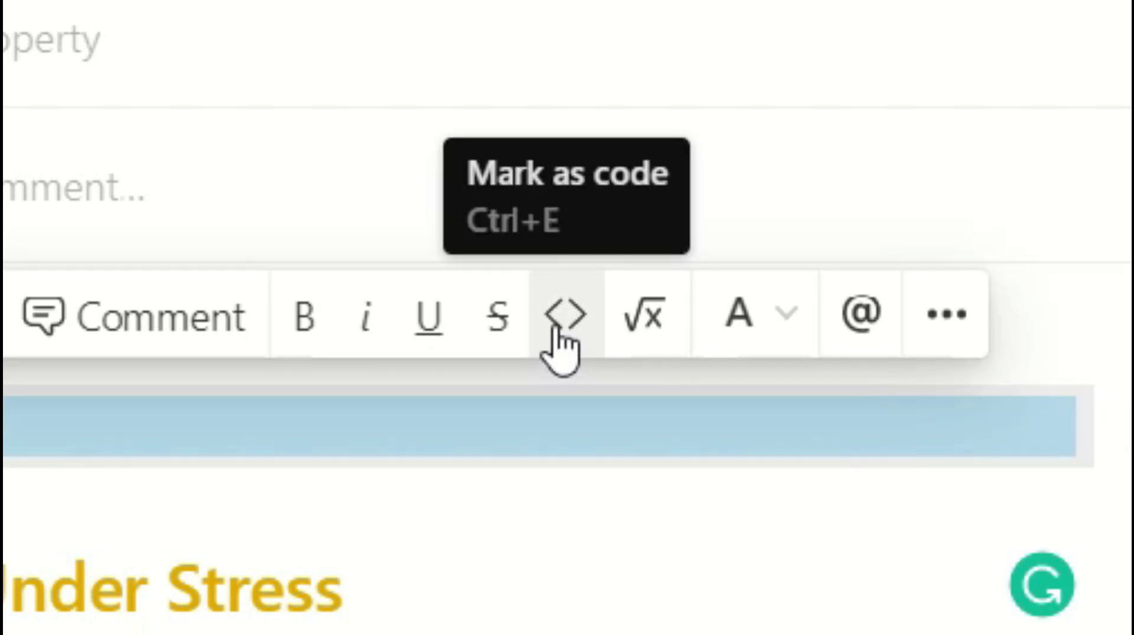
{"action": "left_click", "coordinate": [560, 328]}
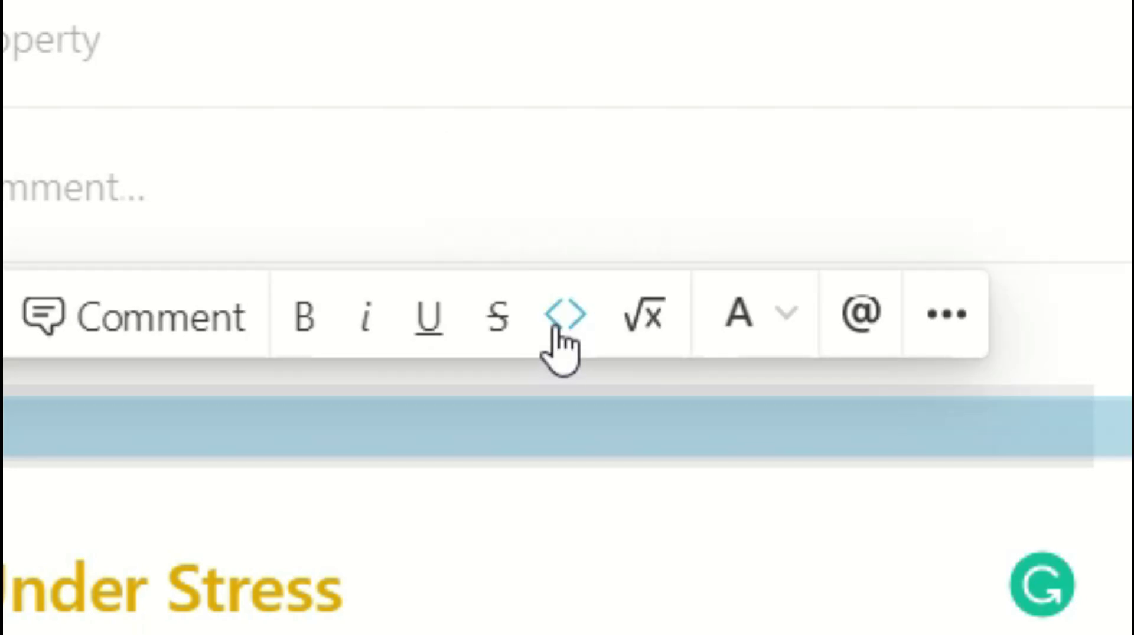
{"action": "left_click", "coordinate": [747, 319]}
{"action": "left_click", "coordinate": [443, 504]}
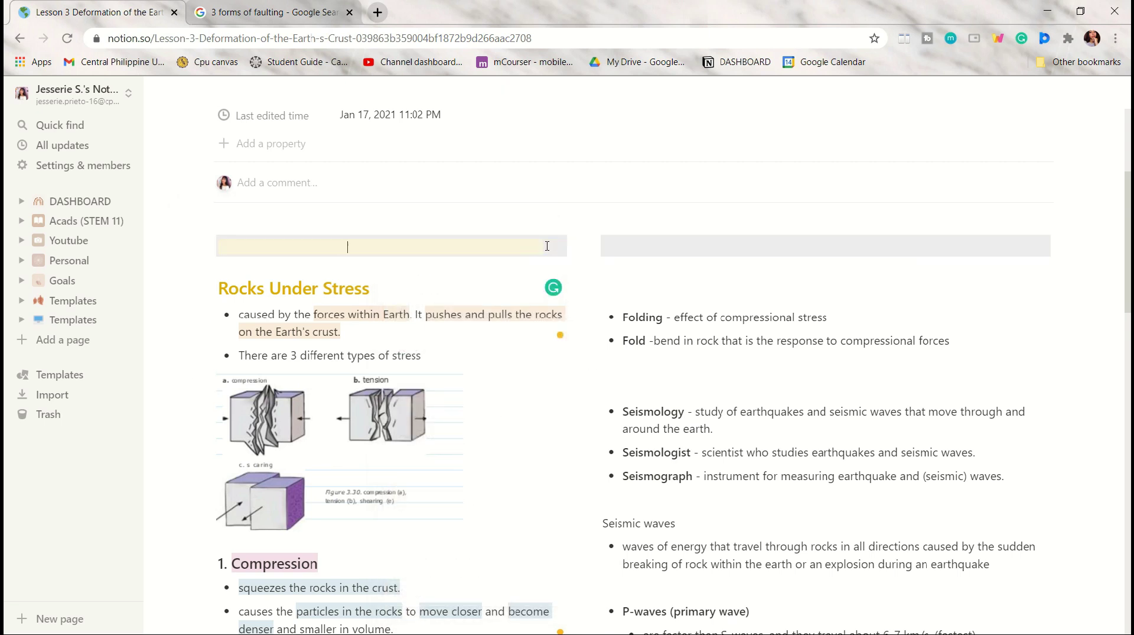
Copy the yellow code strip into the gray bar above the right column and delete the extra line beneath it.
{"action": "left_click_drag", "start_coordinate": [547, 246], "coordinate": [237, 247]}
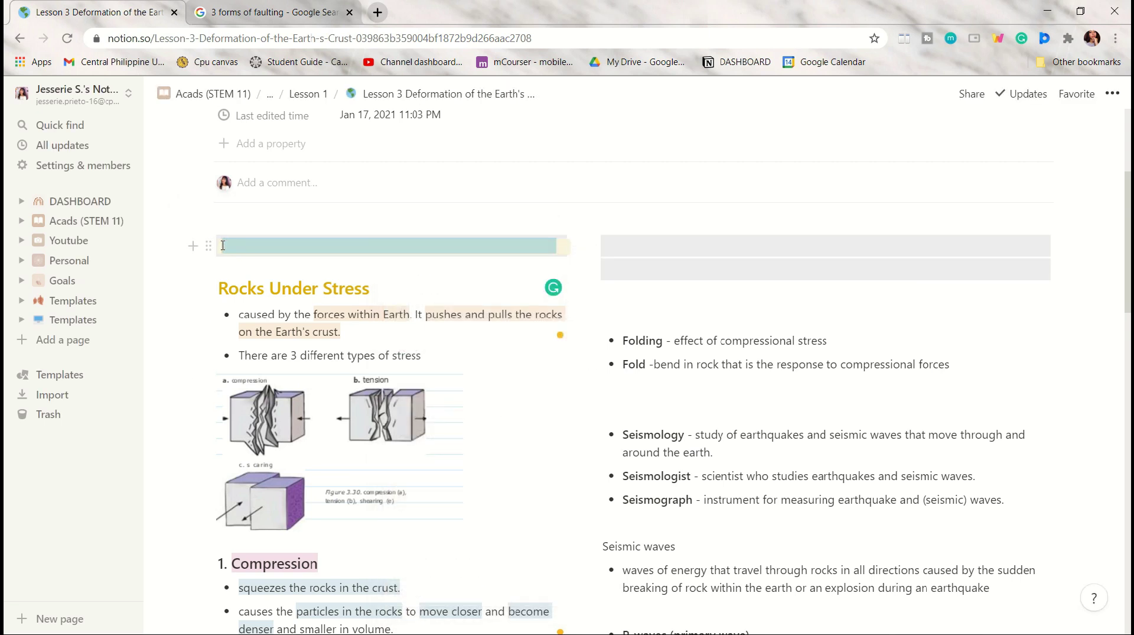
{"action": "left_click", "coordinate": [640, 247]}
{"action": "key", "text": "ctrl+v"}
{"action": "left_click", "coordinate": [606, 270]}
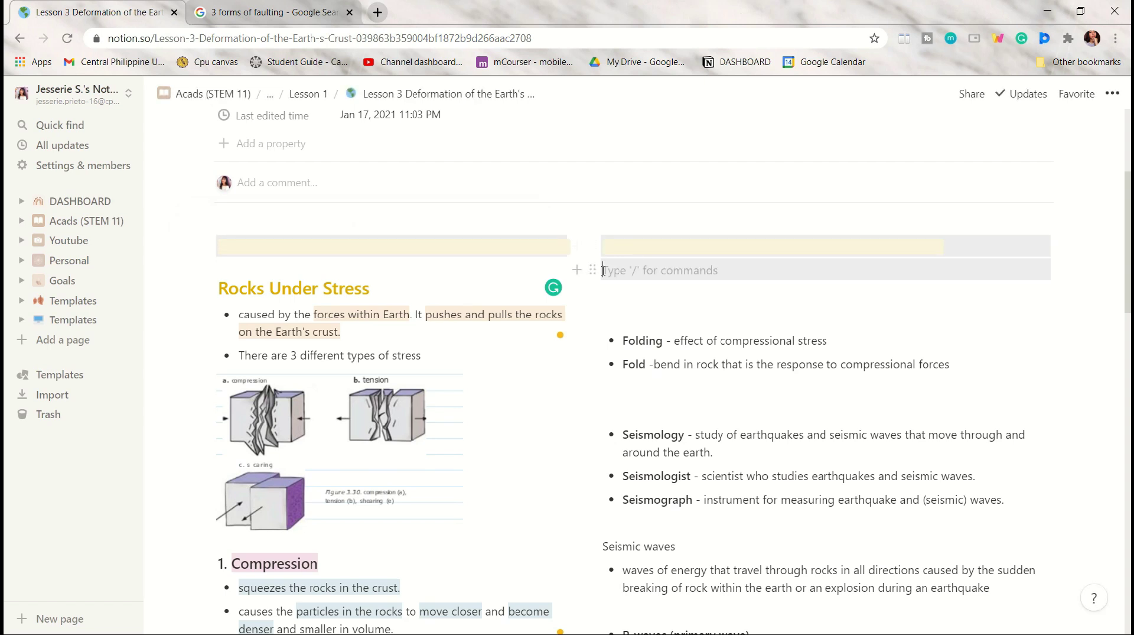
{"action": "key", "text": "BackSpace"}
Fill the bar above "Rocks Under Stress" with a row of sunflower emojis and copy the row into the bar of the other column.
{"action": "left_click", "coordinate": [297, 247]}
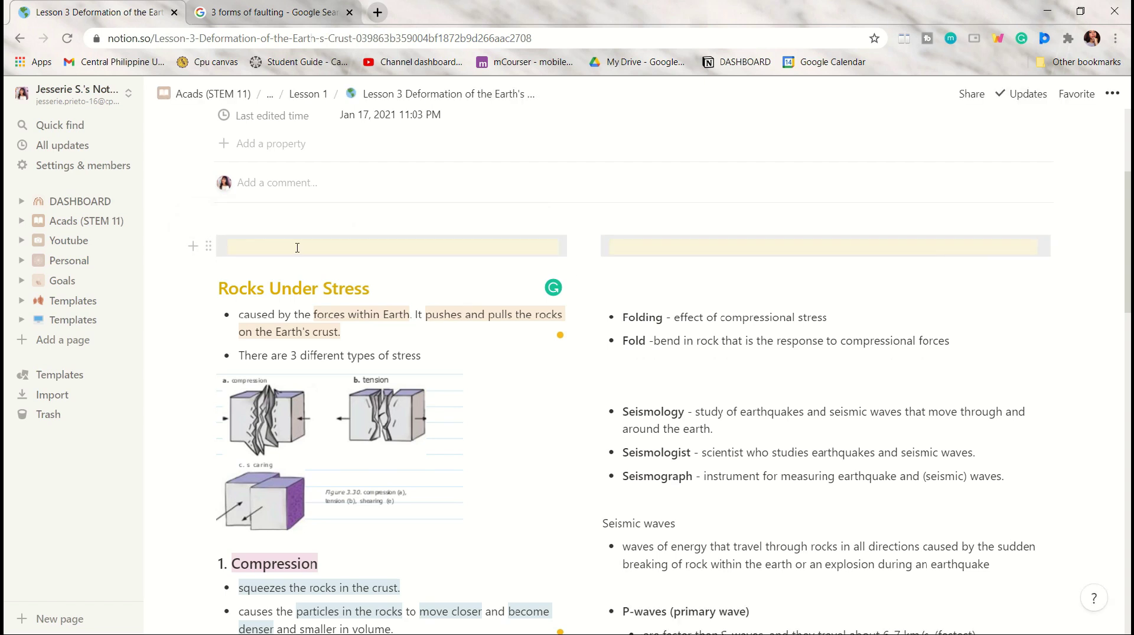
{"action": "key", "text": "super+period"}
{"action": "type", "text": "flower"}
{"action": "left_click", "coordinate": [478, 339]}
{"action": "left_click", "coordinate": [478, 339]}
{"action": "left_click", "coordinate": [281, 251]}
{"action": "key", "text": "ctrl+v"}
{"action": "key", "text": "ctrl+v"}
{"action": "key", "text": "ctrl+v"}
{"action": "key", "text": "ctrl+v"}
{"action": "key", "text": "ctrl+v"}
{"action": "key", "text": "ctrl+v"}
{"action": "key", "text": "ctrl+v"}
{"action": "key", "text": "ctrl+v"}
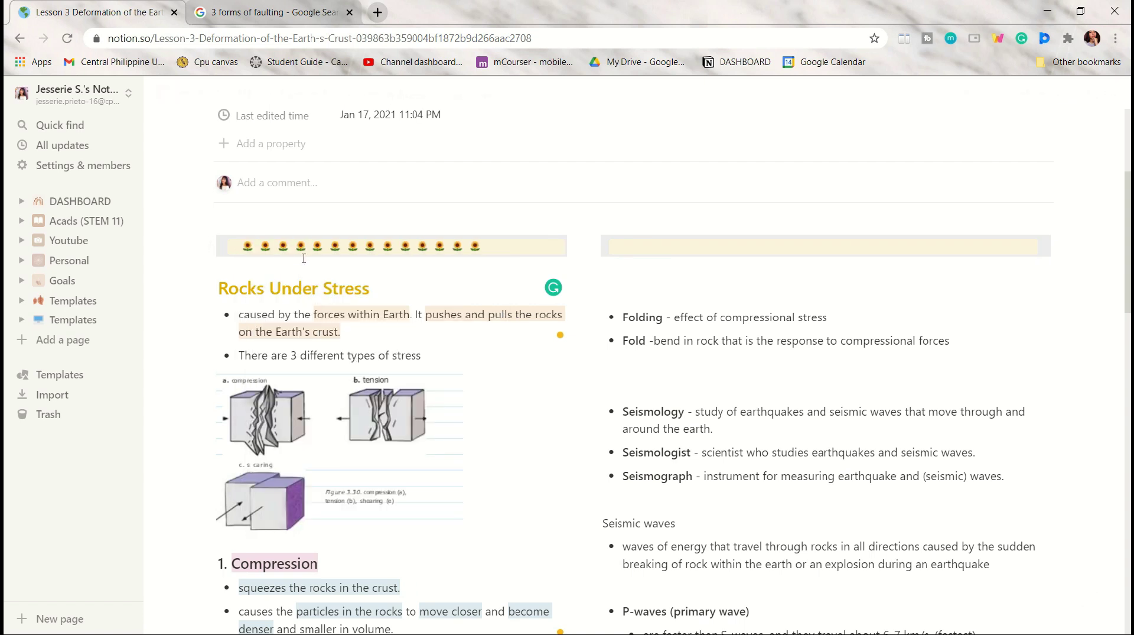
{"action": "key", "text": "ctrl+v"}
{"action": "key", "text": "ctrl+v"}
{"action": "key", "text": "ctrl+a"}
{"action": "left_click", "coordinate": [638, 246]}
Turn the sunflower row above "Rocks Under Stress" into a Heading 3 and remove the sunflowers that wrap onto a second line.
{"action": "type", "text": "/tur"}
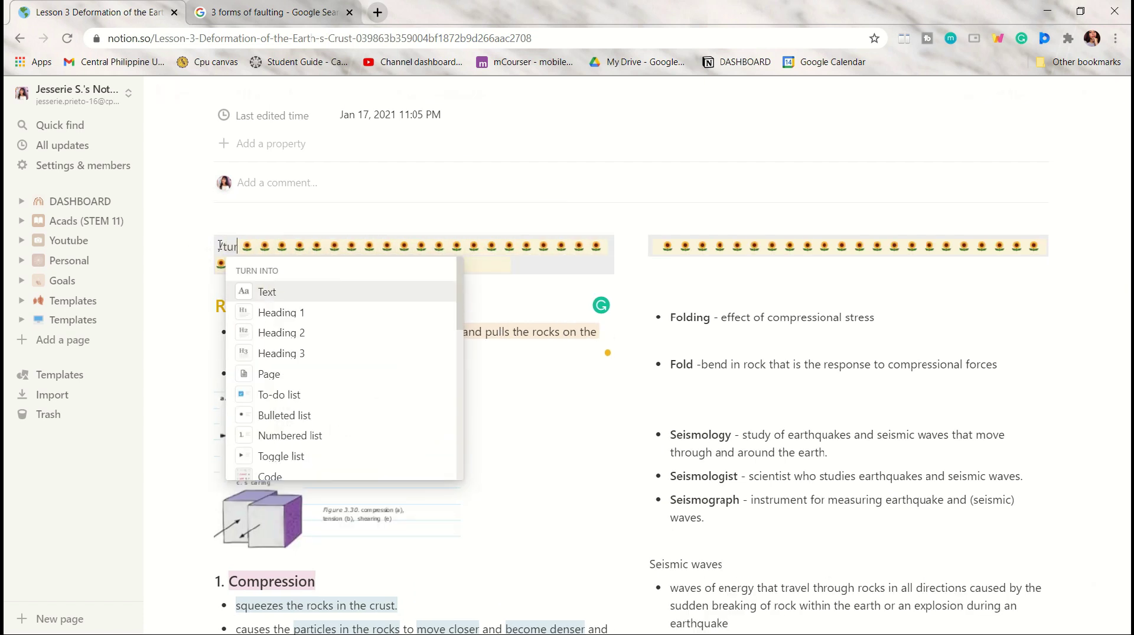
{"action": "type", "text": "n"}
{"action": "key", "text": "Return"}
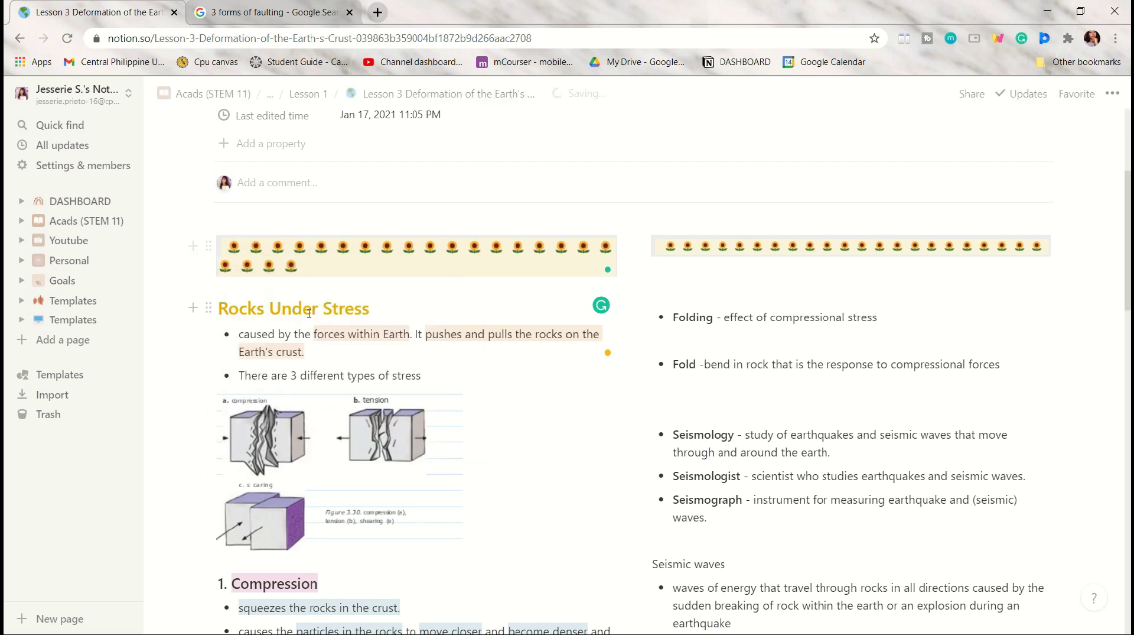
{"action": "left_click", "coordinate": [317, 263]}
{"action": "key", "text": "BackSpace"}
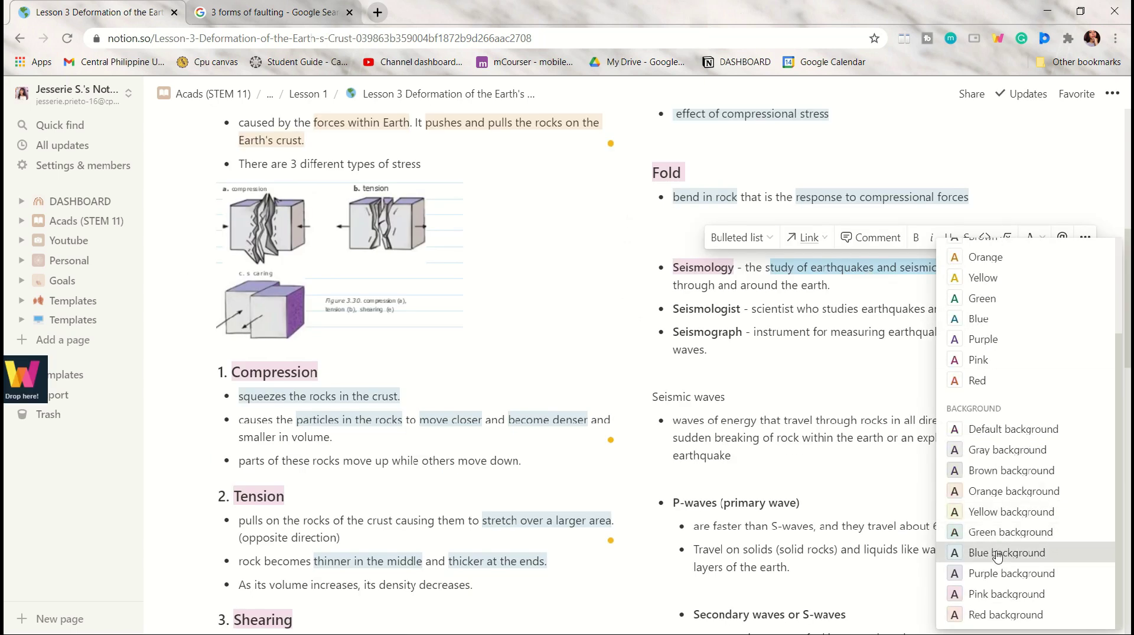
Highlight the key phrases in the Seismology, Seismologist and Seismograph definitions with a blue background.
{"action": "left_click", "coordinate": [1004, 511]}
{"action": "left_click", "coordinate": [1031, 237]}
{"action": "left_click", "coordinate": [976, 551]}
{"action": "left_click_drag", "start_coordinate": [752, 308], "coordinate": [793, 309]}
{"action": "key", "text": "ctrl+shift+h"}
{"action": "left_click_drag", "start_coordinate": [754, 331], "coordinate": [947, 331]}
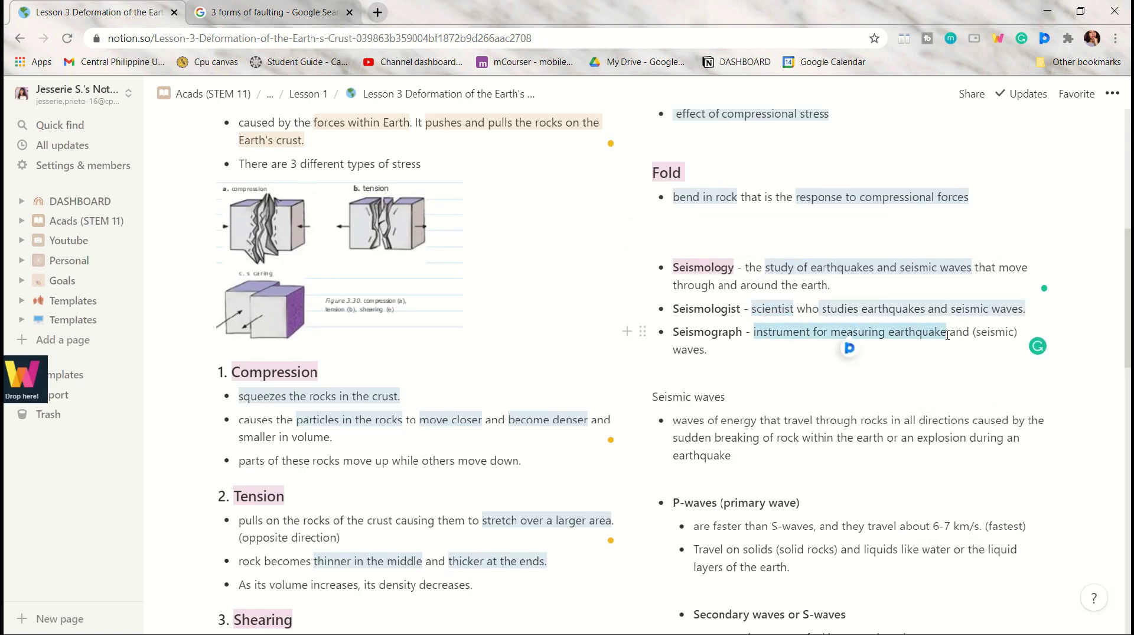
{"action": "key", "text": "ctrl+shift+h"}
Insert a file block on the blank line below the Intensity definition.
{"action": "left_click", "coordinate": [707, 349]}
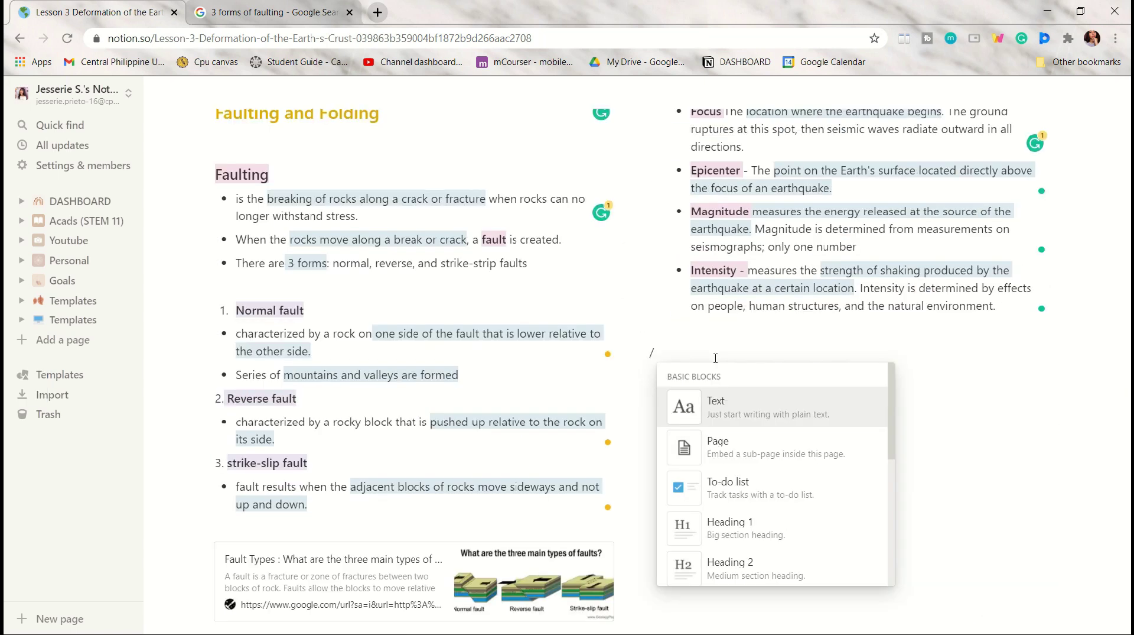
{"action": "type", "text": "fi"}
{"action": "key", "text": "Return"}
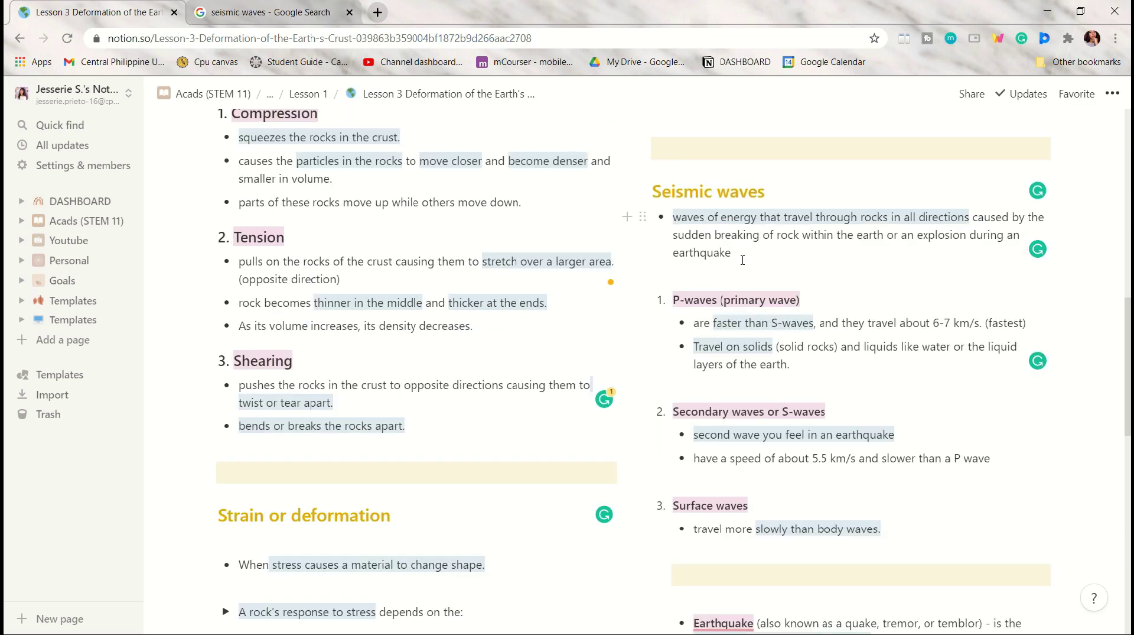
Insert a callout below the Seismic waves bullet reading "result of earthquakes, volcanic eruptions, magma movement, large landslides and large man-made explosions".
{"action": "type", "text": "/call"}
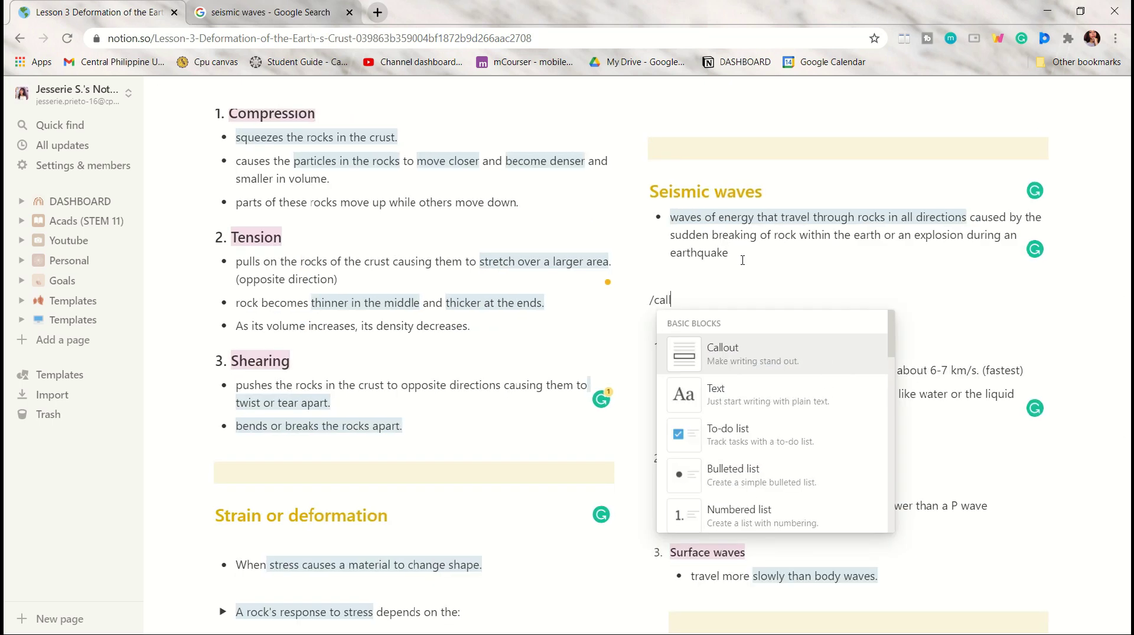
{"action": "key", "text": "Return"}
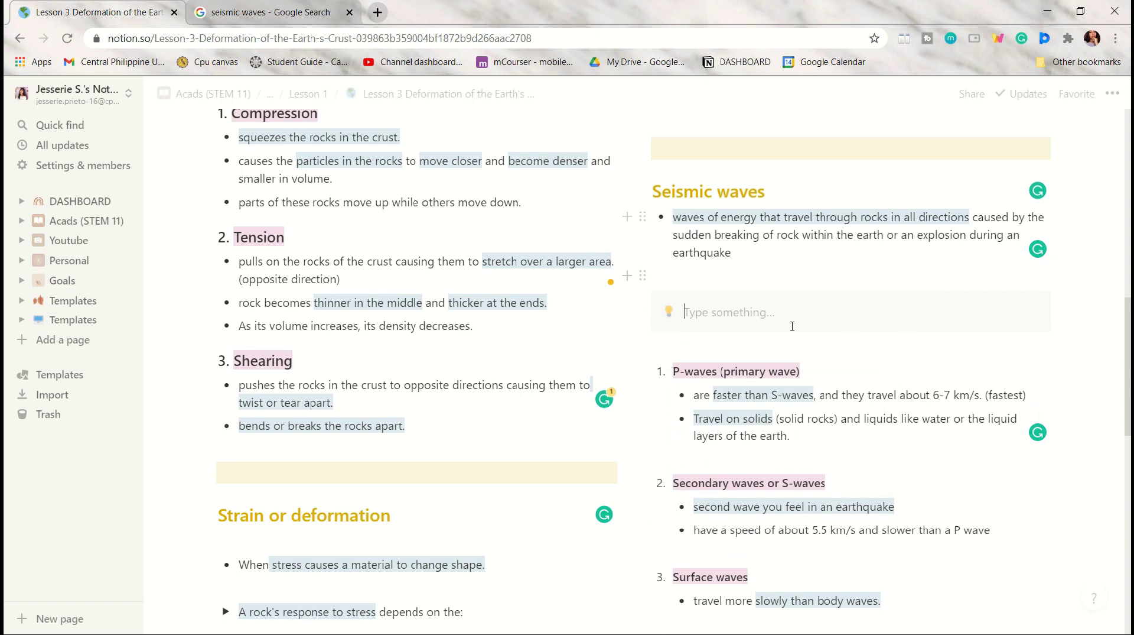
{"action": "type", "text": "result of earthquakes, volcanic eruptions, magma movement, large landslides and large man-made explosions"}
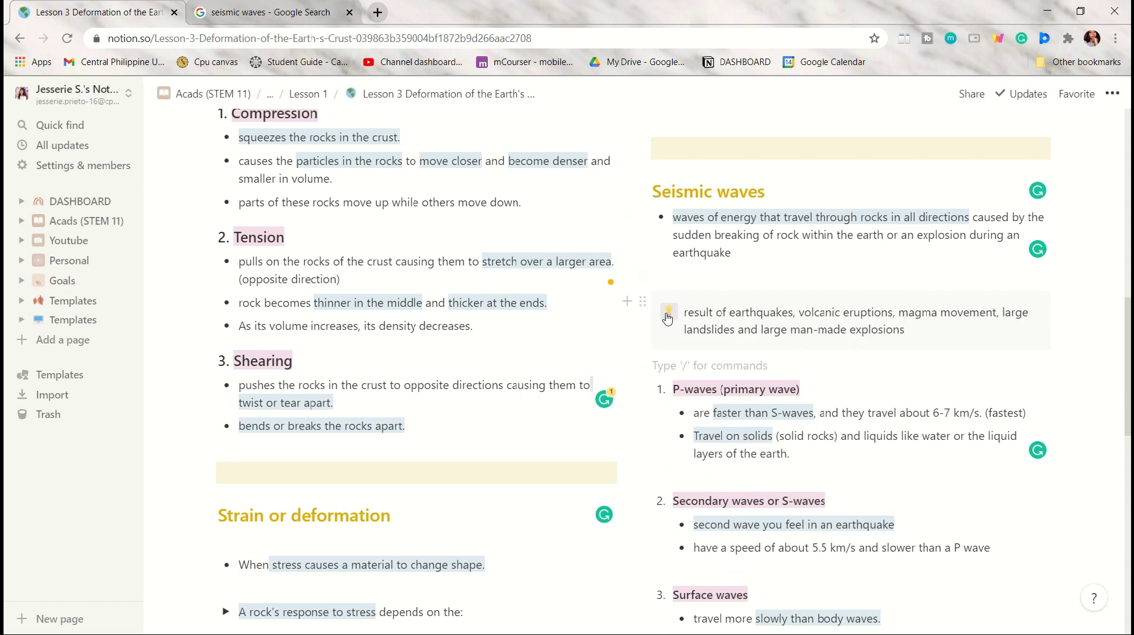
Open the callout's icon choices and search them for "ex" to replace the light bulb.
{"action": "left_click", "coordinate": [668, 318]}
{"action": "scroll", "coordinate": [656, 408], "scroll_direction": "down", "scroll_amount": 2}
{"action": "type", "text": "ex"}
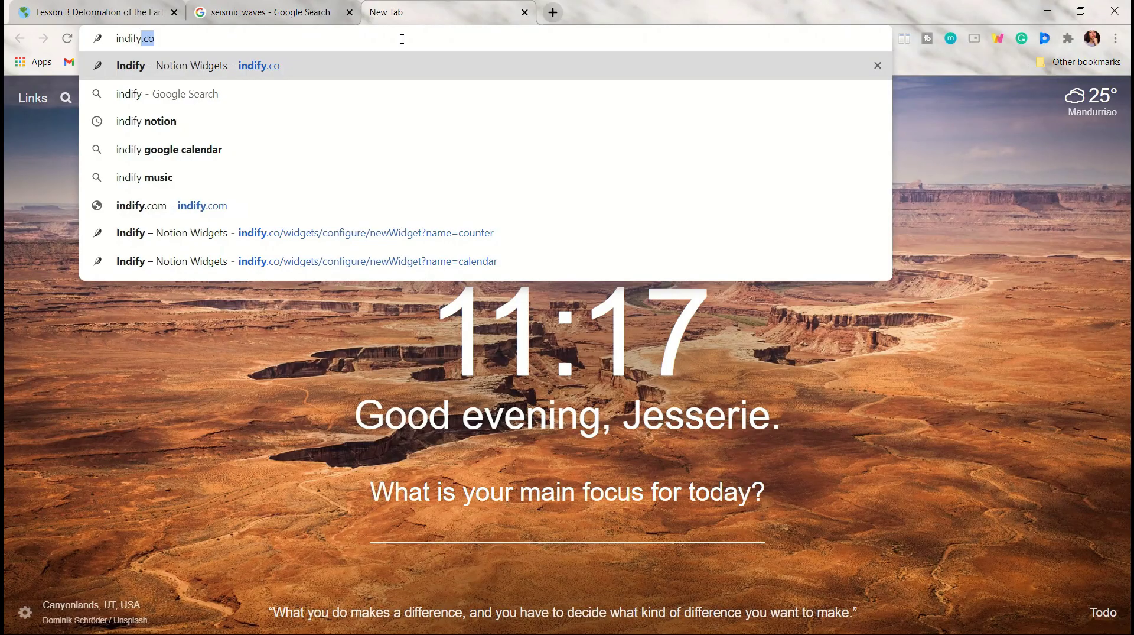
Open the Indify website at indify.co in a new browser tab.
{"action": "key", "text": "Return"}
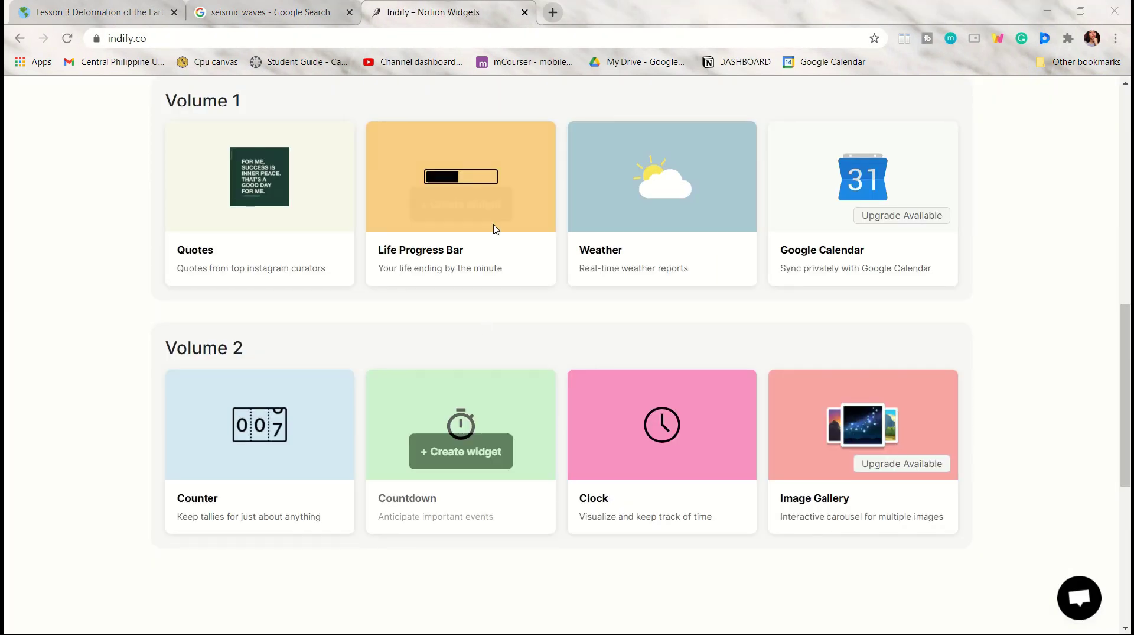
Create a clock widget and set its clock type to Analog Planets.
{"action": "left_click", "coordinate": [658, 450]}
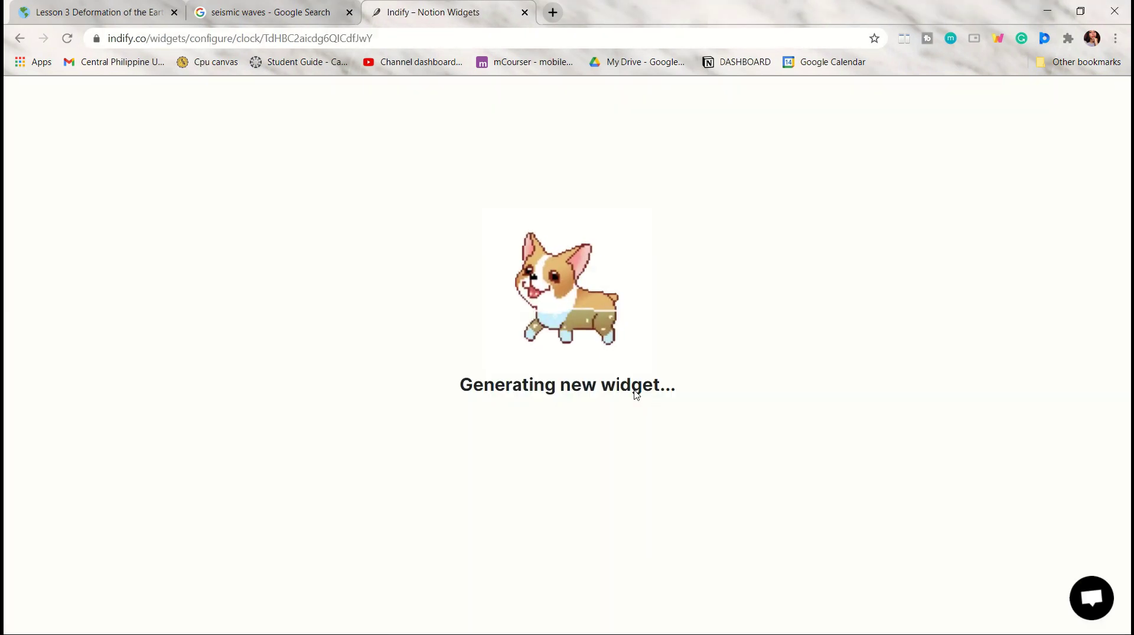
{"action": "left_click", "coordinate": [142, 273]}
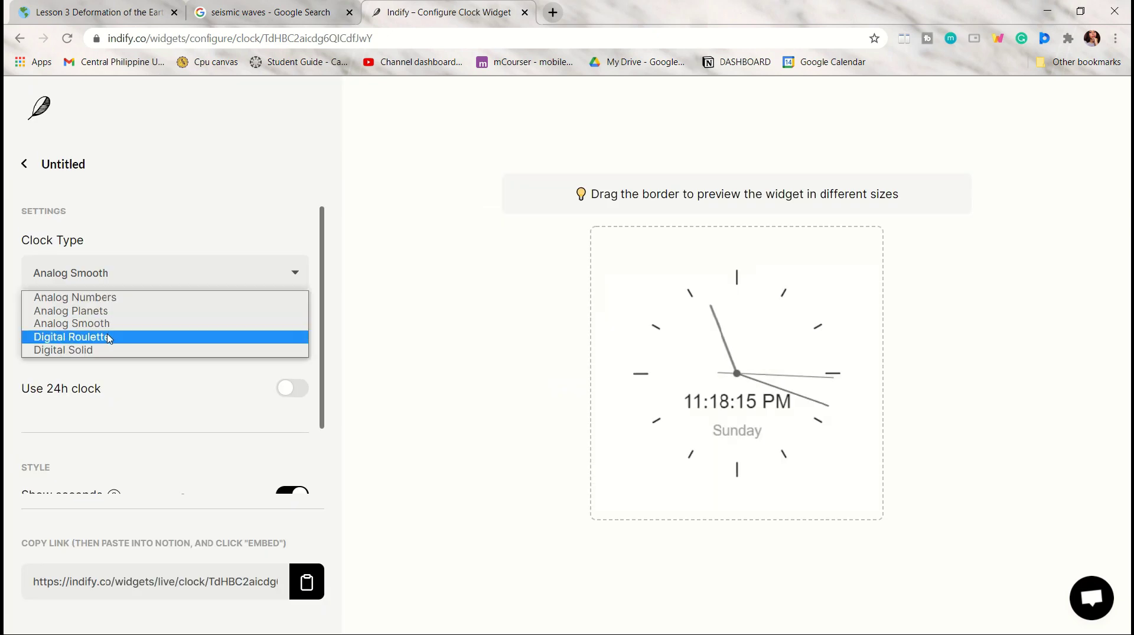
{"action": "left_click", "coordinate": [104, 351]}
{"action": "left_click", "coordinate": [218, 272]}
{"action": "left_click", "coordinate": [177, 312]}
{"action": "scroll", "coordinate": [290, 437], "scroll_direction": "down", "scroll_amount": 2}
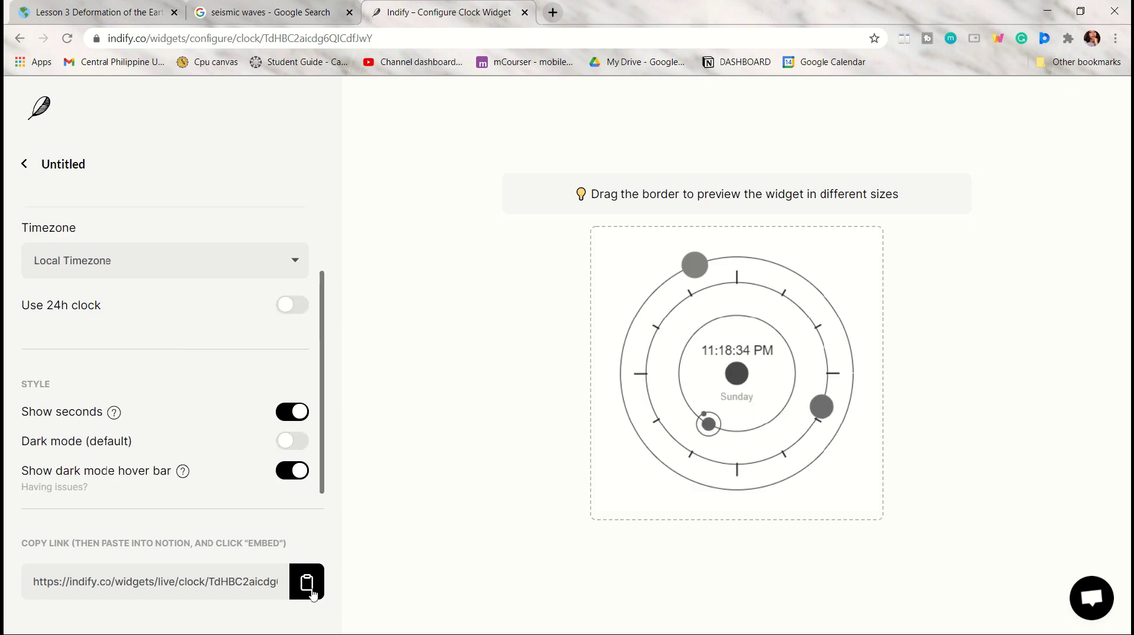
Copy the clock widget's link and embed it above the Folding heading on the Notion lesson page.
{"action": "left_click", "coordinate": [307, 582]}
{"action": "left_click", "coordinate": [98, 11]}
{"action": "type", "text": "/"}
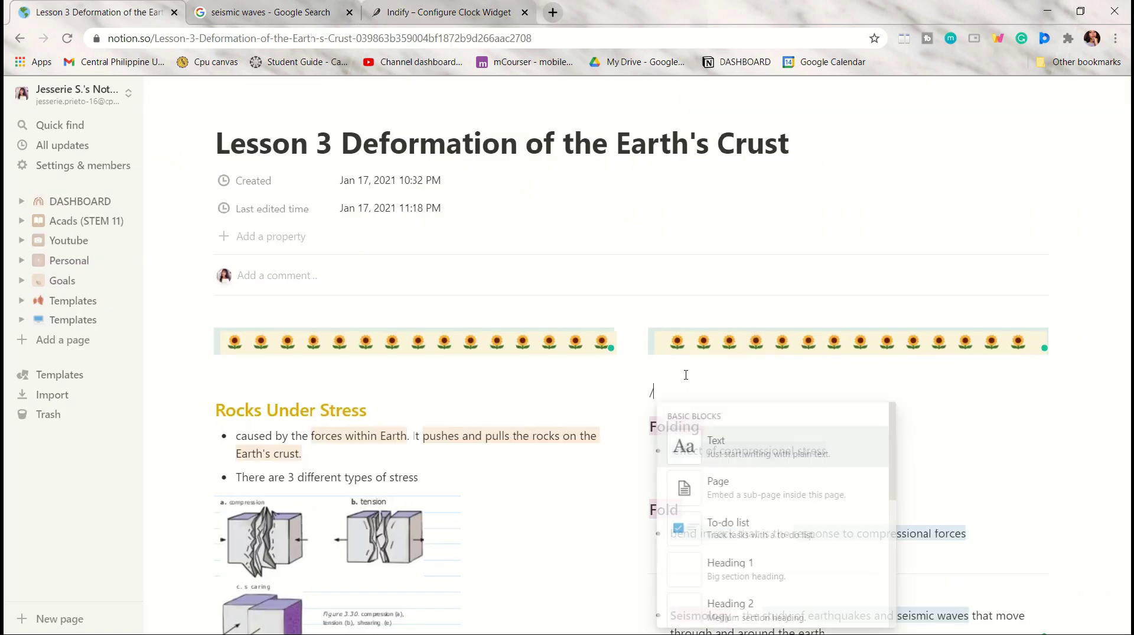
{"action": "type", "text": "embed"}
{"action": "key", "text": "Return"}
{"action": "key", "text": "ctrl+v"}
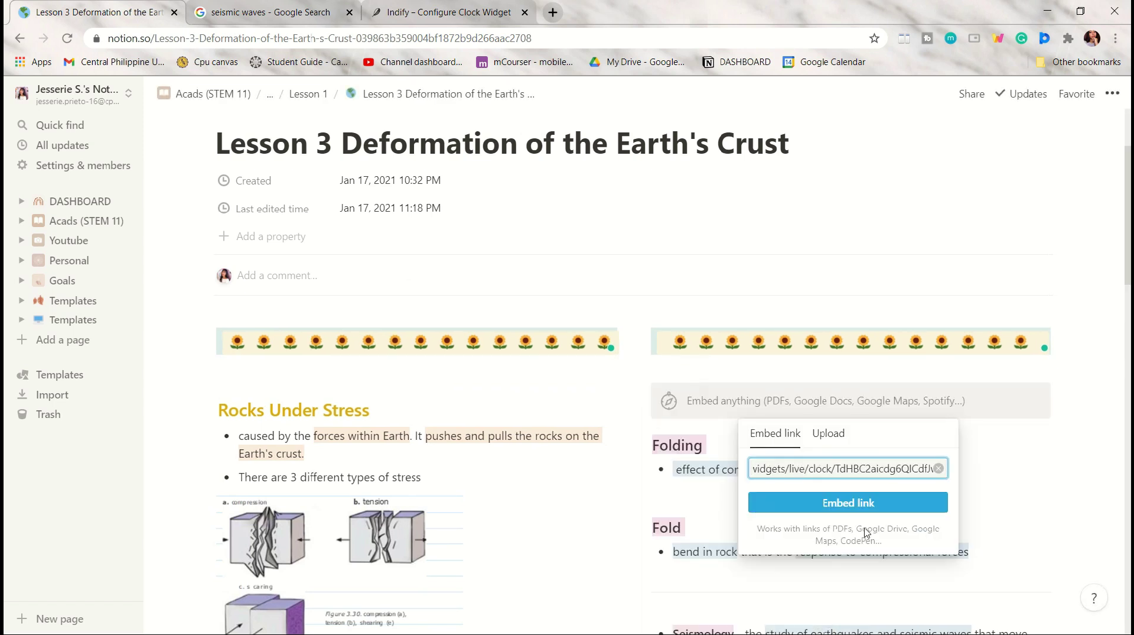
{"action": "key", "text": "Return"}
{"action": "scroll", "coordinate": [774, 415], "scroll_direction": "down", "scroll_amount": 2}
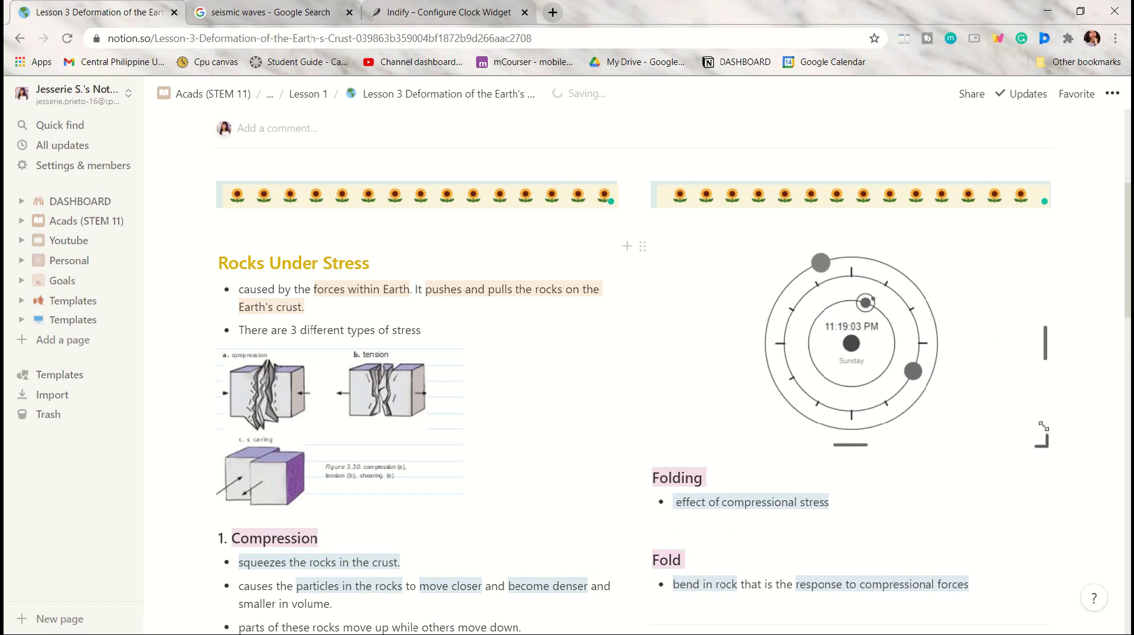
{"action": "scroll", "coordinate": [835, 353], "scroll_direction": "up", "scroll_amount": 3}
{"action": "scroll", "coordinate": [835, 353], "scroll_direction": "down", "scroll_amount": 8}
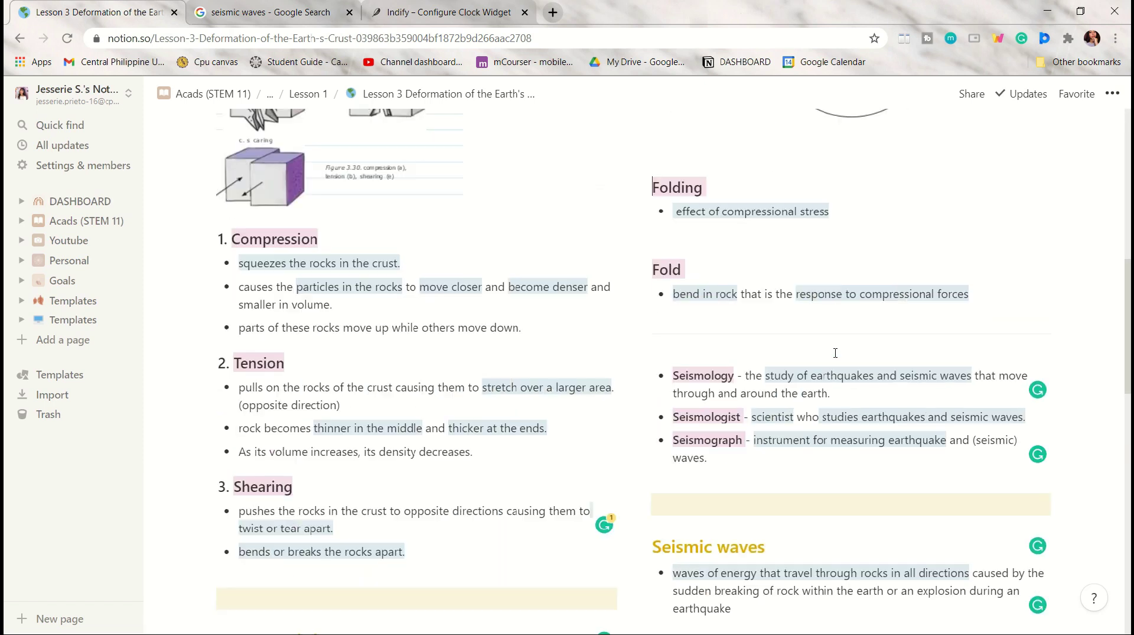
{"action": "scroll", "coordinate": [937, 367], "scroll_direction": "down", "scroll_amount": 2}
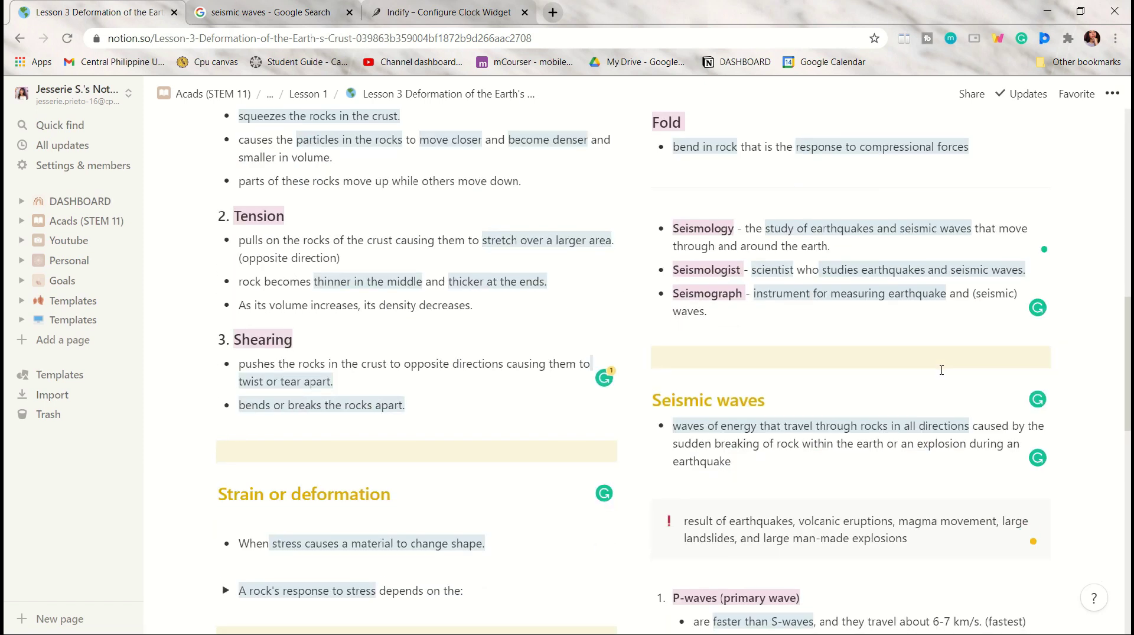
{"action": "scroll", "coordinate": [941, 370], "scroll_direction": "down", "scroll_amount": 5}
{"action": "scroll", "coordinate": [724, 230], "scroll_direction": "down", "scroll_amount": 8}
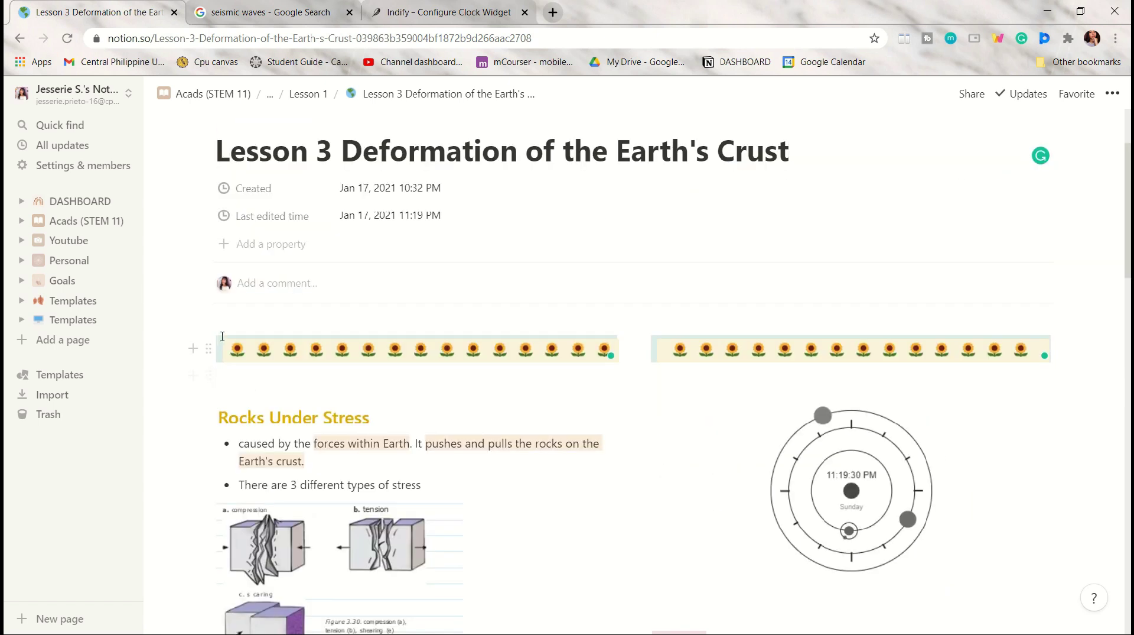
Duplicate the blank block below the first sunflower banner and place the copy full-width above both banners.
{"action": "left_click", "coordinate": [212, 376]}
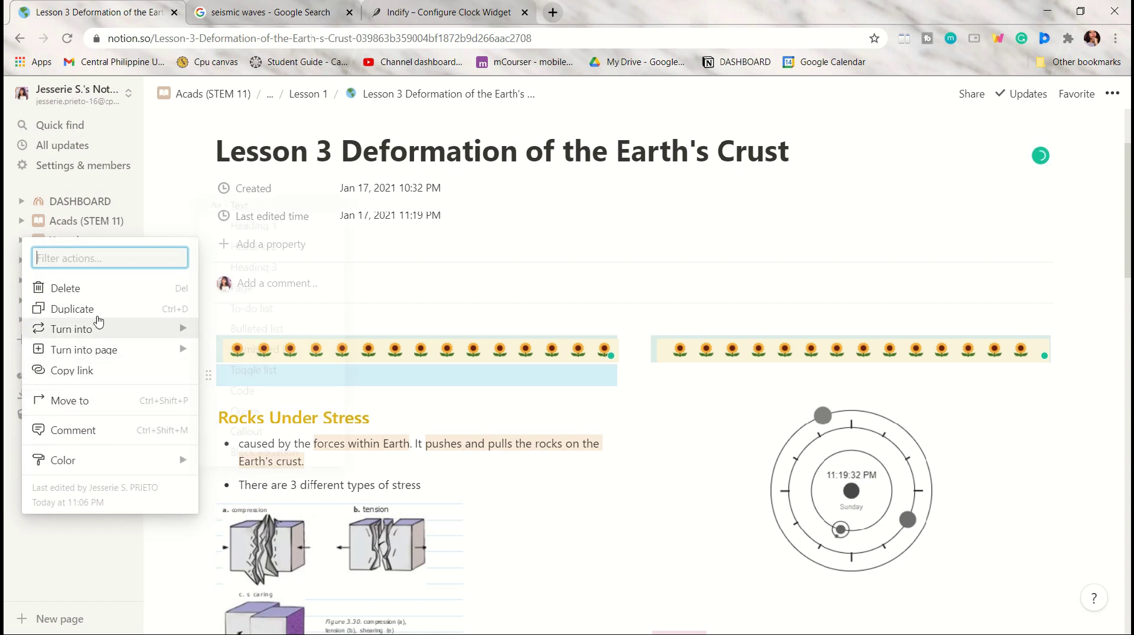
{"action": "mouse_move", "coordinate": [177, 328]}
{"action": "key", "text": "ctrl+d"}
{"action": "left_click_drag", "start_coordinate": [207, 399], "coordinate": [228, 327]}
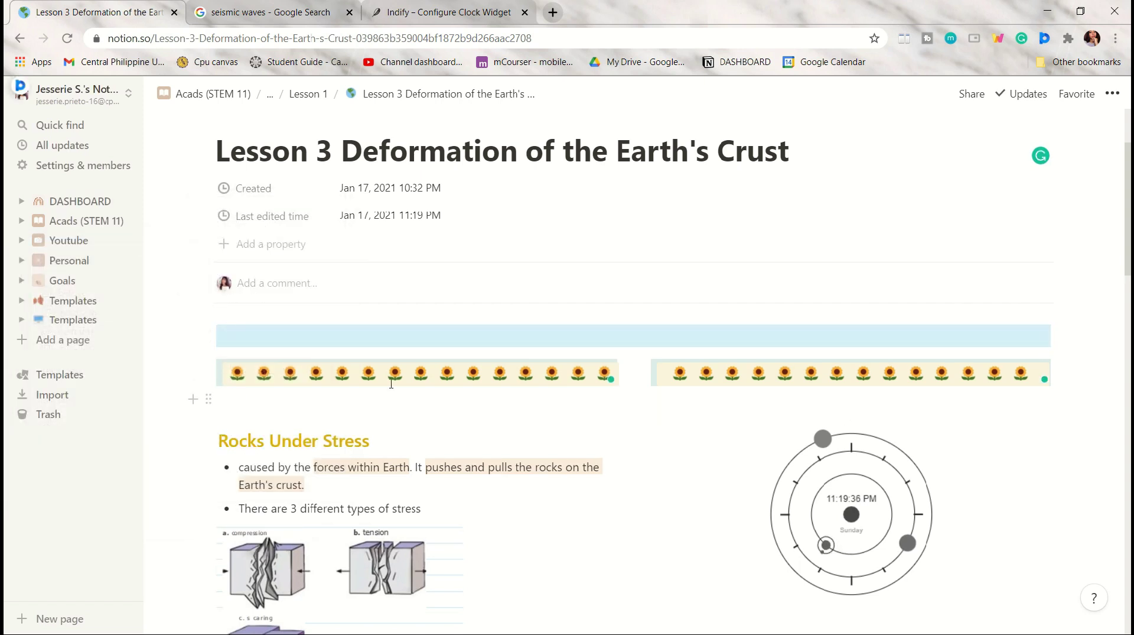
Insert a table of contents block in the blank line above the sunflower banners.
{"action": "left_click", "coordinate": [246, 336]}
{"action": "type", "text": "/advance"}
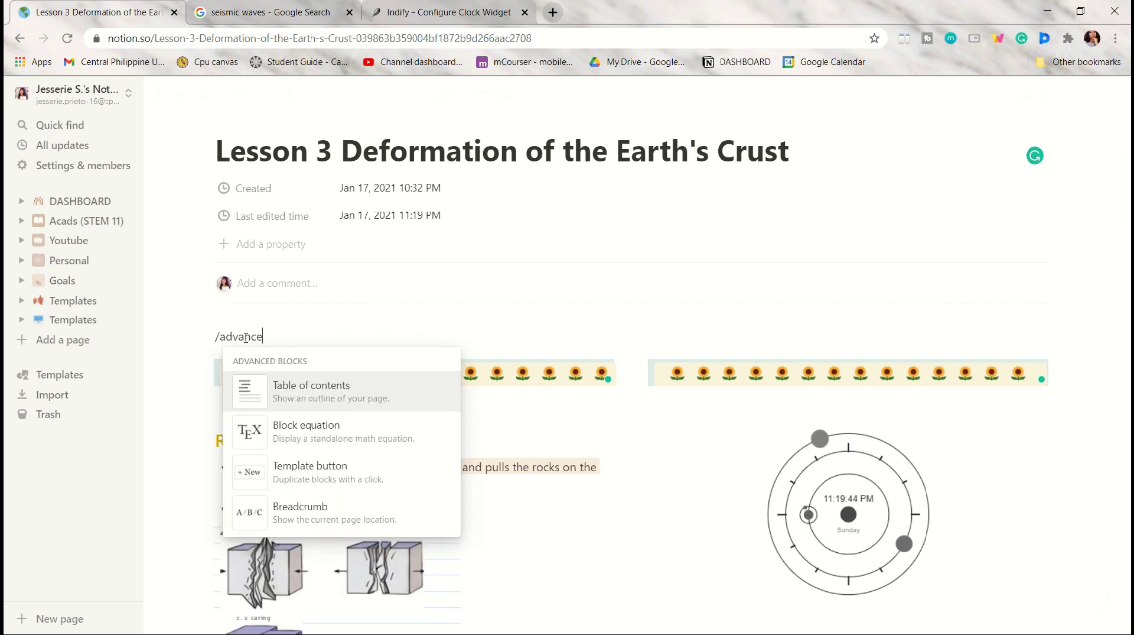
{"action": "left_click", "coordinate": [331, 404]}
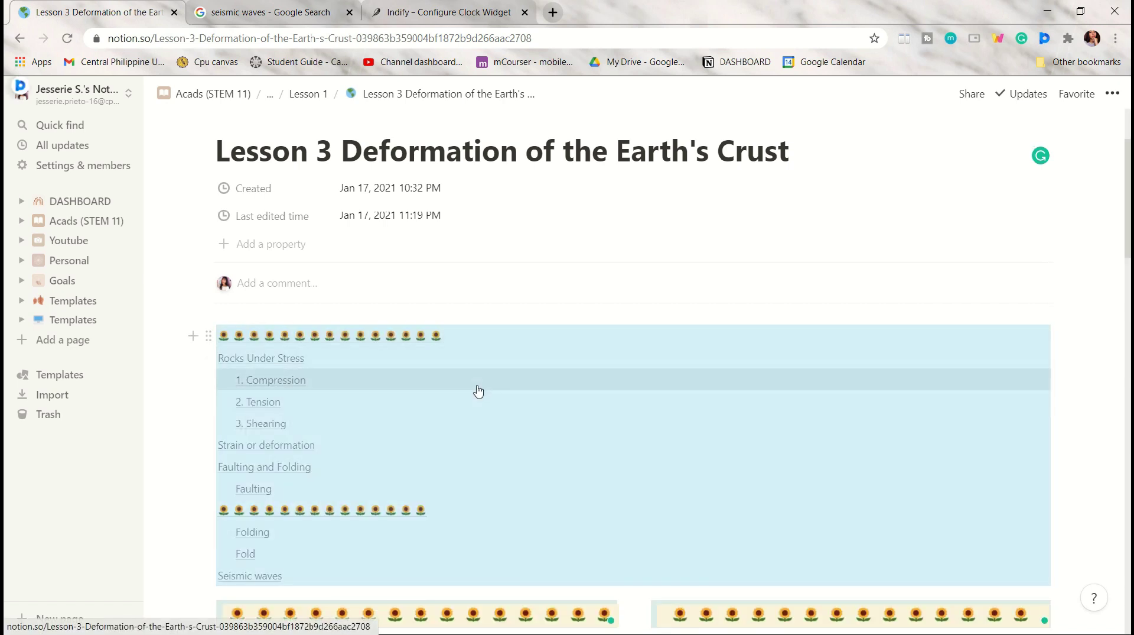
Follow the Rocks Under Stress link in the table of contents, and return to the outline.
{"action": "scroll", "coordinate": [301, 409], "scroll_direction": "down", "scroll_amount": 2}
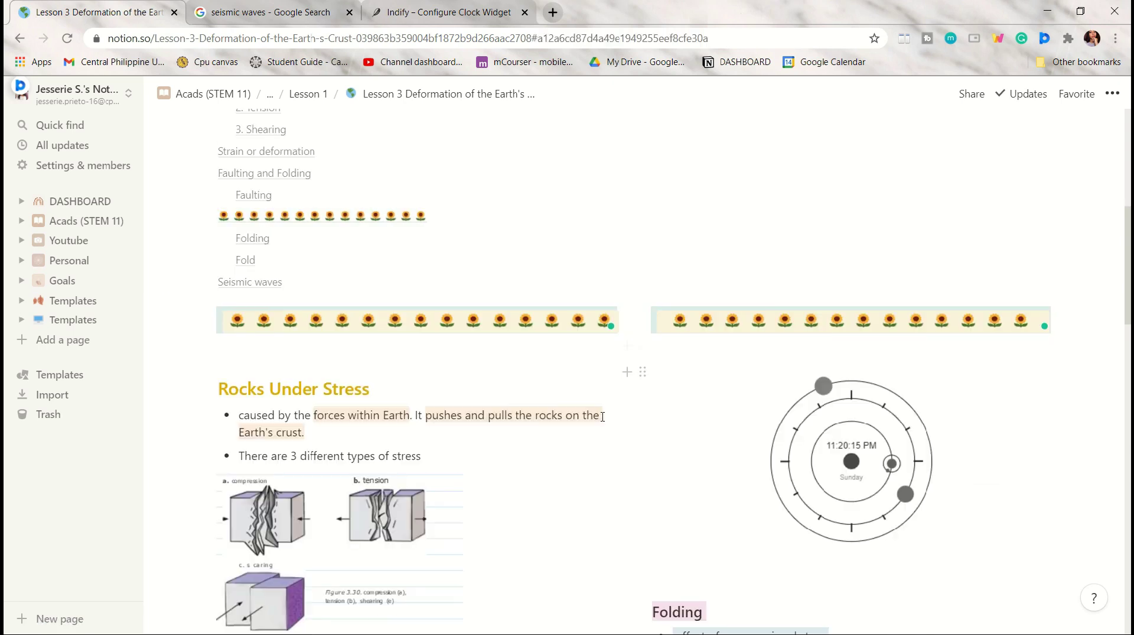
{"action": "scroll", "coordinate": [603, 417], "scroll_direction": "up", "scroll_amount": 4}
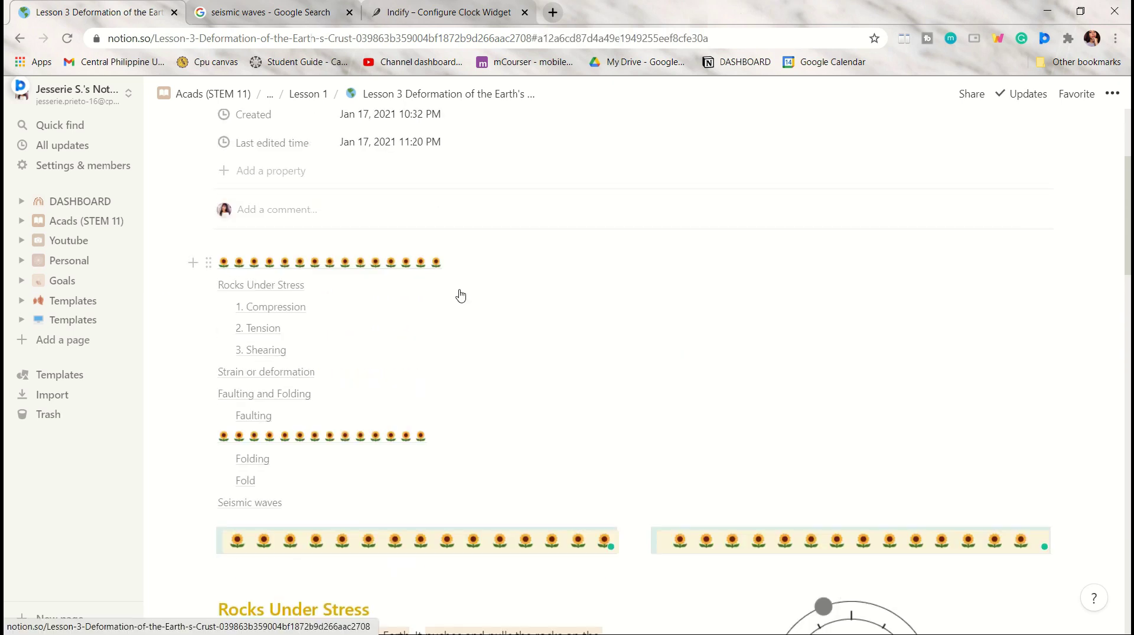
{"action": "left_click", "coordinate": [242, 286]}
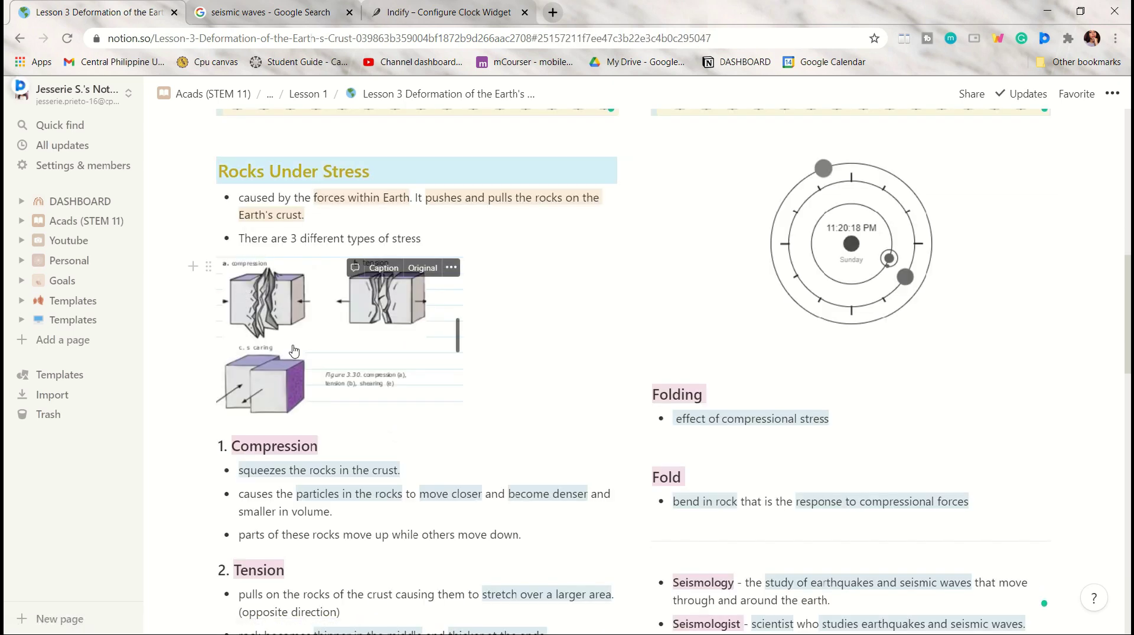
{"action": "scroll", "coordinate": [354, 248], "scroll_direction": "up", "scroll_amount": 7}
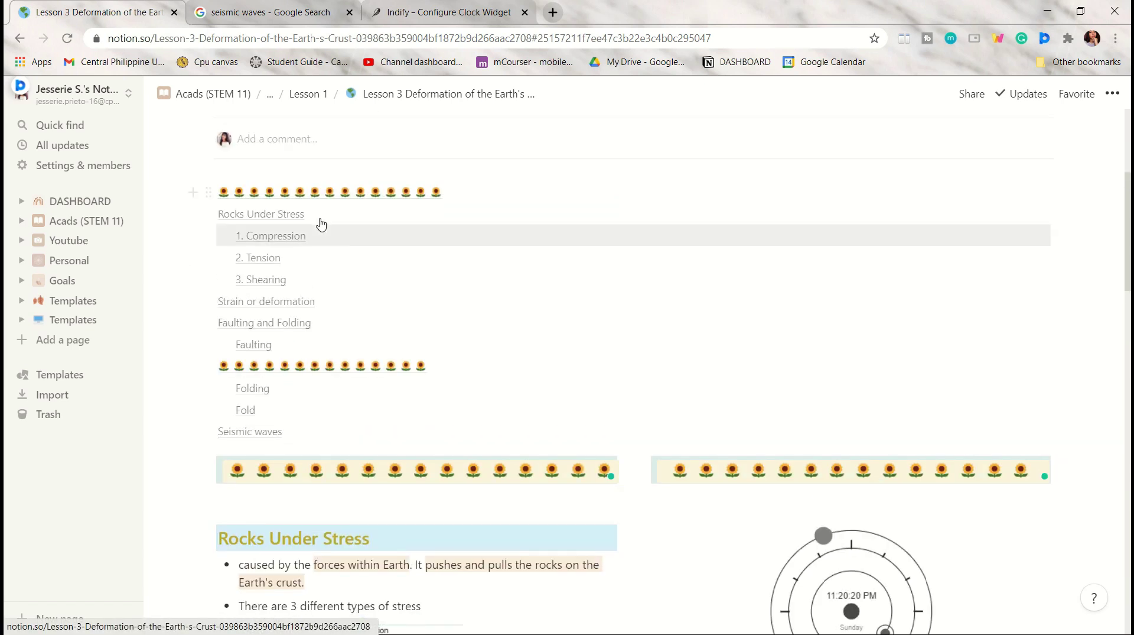
Add a toggle list titled "Table of contents" directly above the outline.
{"action": "left_click", "coordinate": [256, 266]}
{"action": "type", "text": "/togg"}
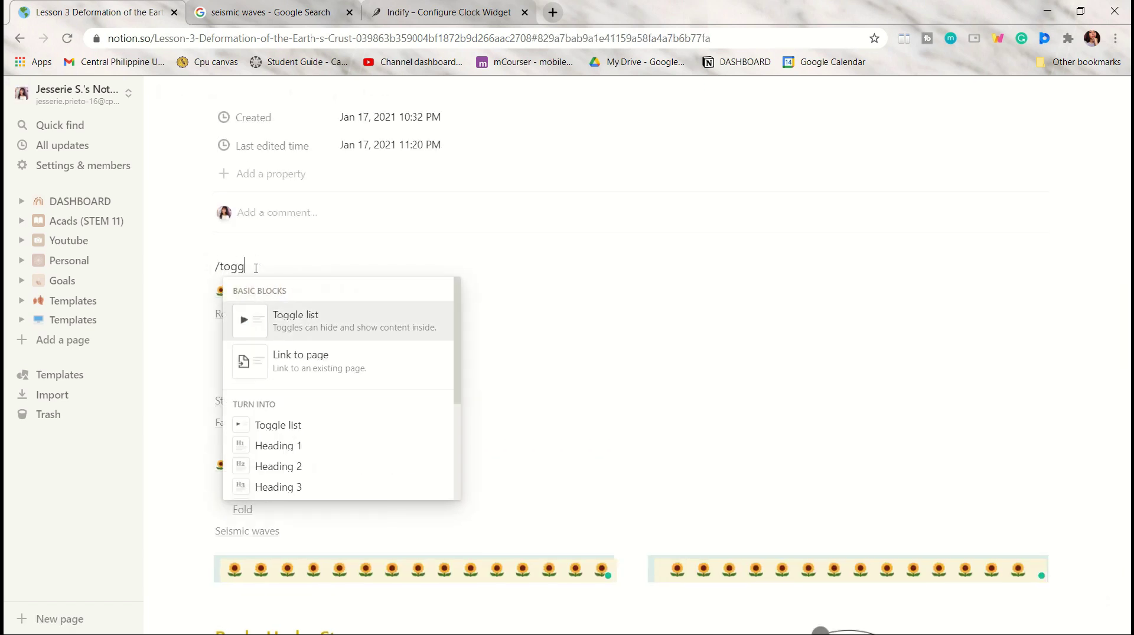
{"action": "key", "text": "Return"}
{"action": "type", "text": "Table of contents"}
{"action": "key", "text": "Return"}
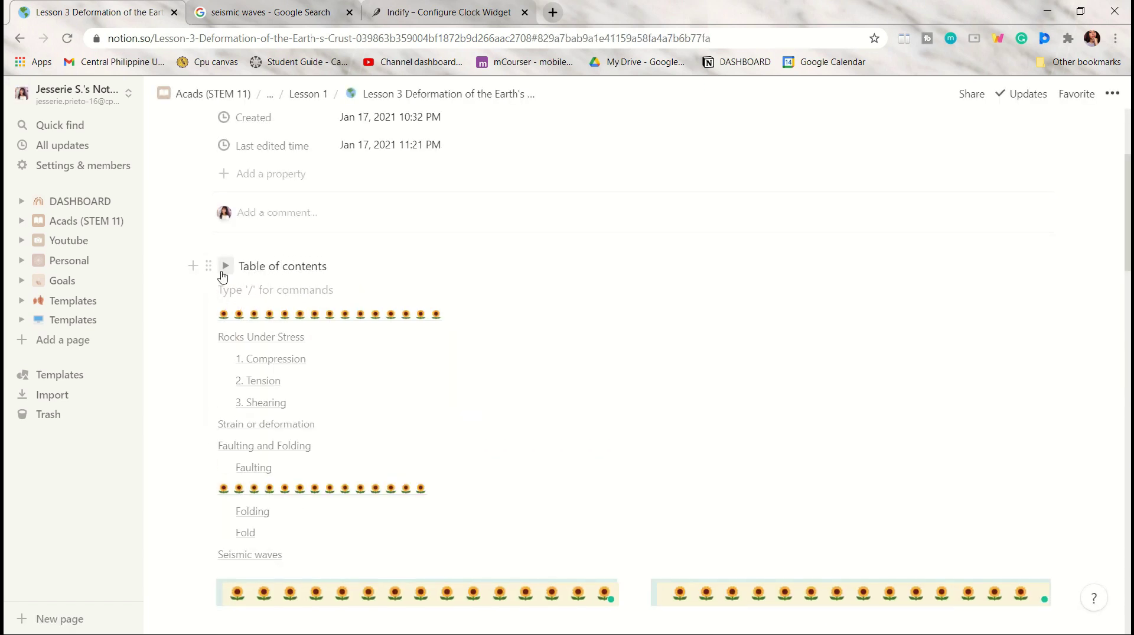
Move the outline block inside the "Table of contents" toggle and collapse the toggle.
{"action": "left_click", "coordinate": [226, 268]}
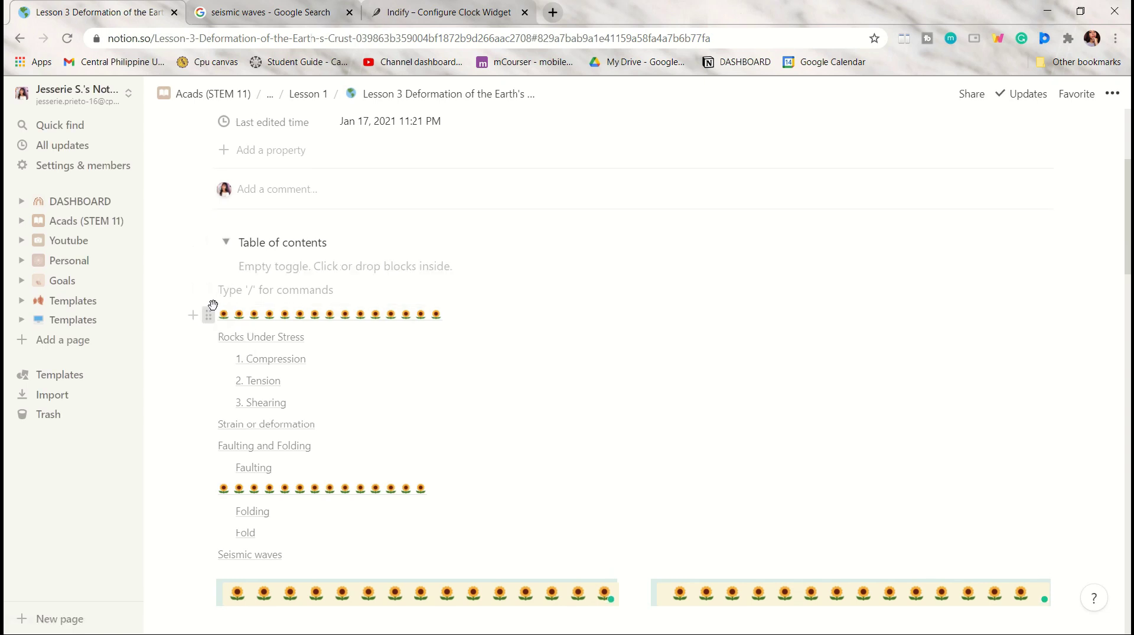
{"action": "left_click_drag", "start_coordinate": [207, 314], "coordinate": [242, 264]}
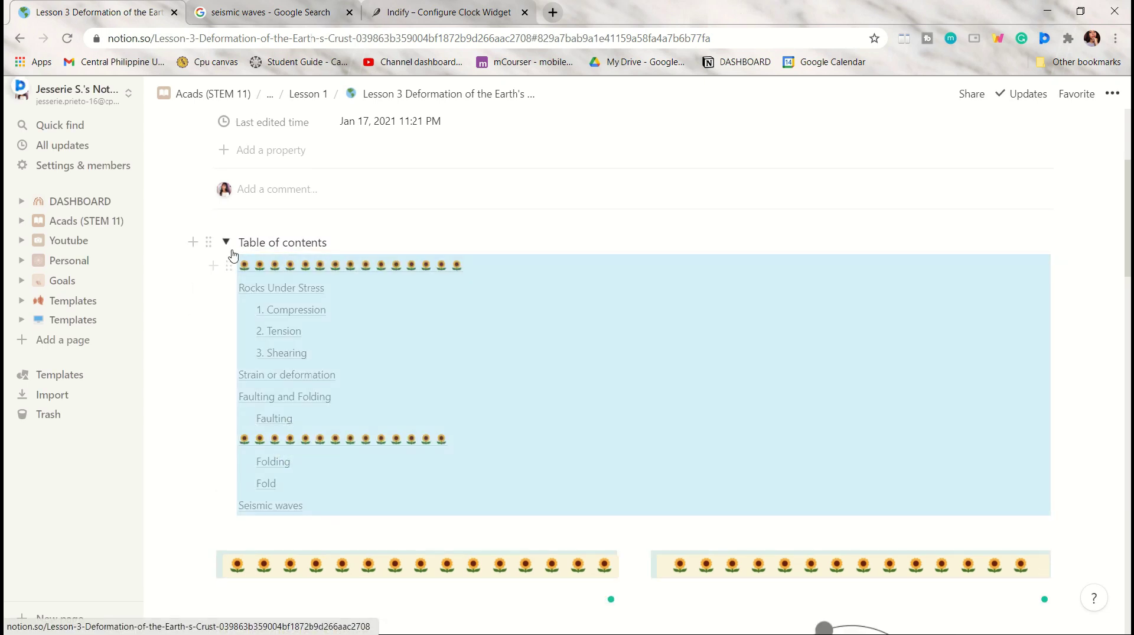
{"action": "left_click", "coordinate": [225, 243]}
{"action": "left_click", "coordinate": [226, 243]}
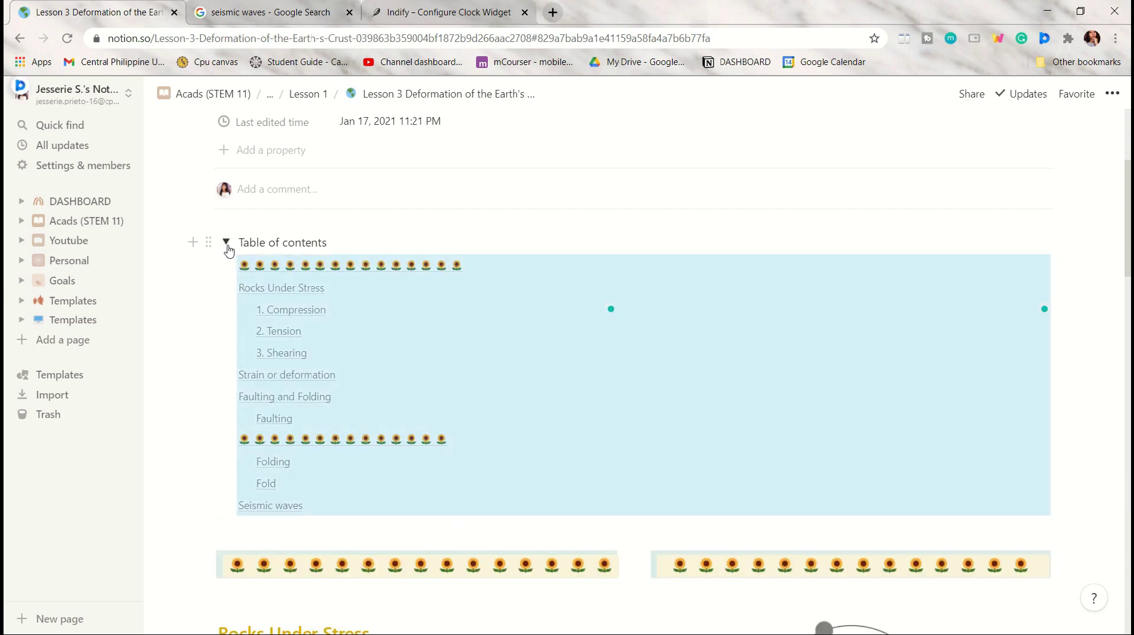
{"action": "left_click", "coordinate": [226, 243]}
Change the page cover to the pale yellow textured image from Unsplash.
{"action": "scroll", "coordinate": [624, 396], "scroll_direction": "up", "scroll_amount": 5}
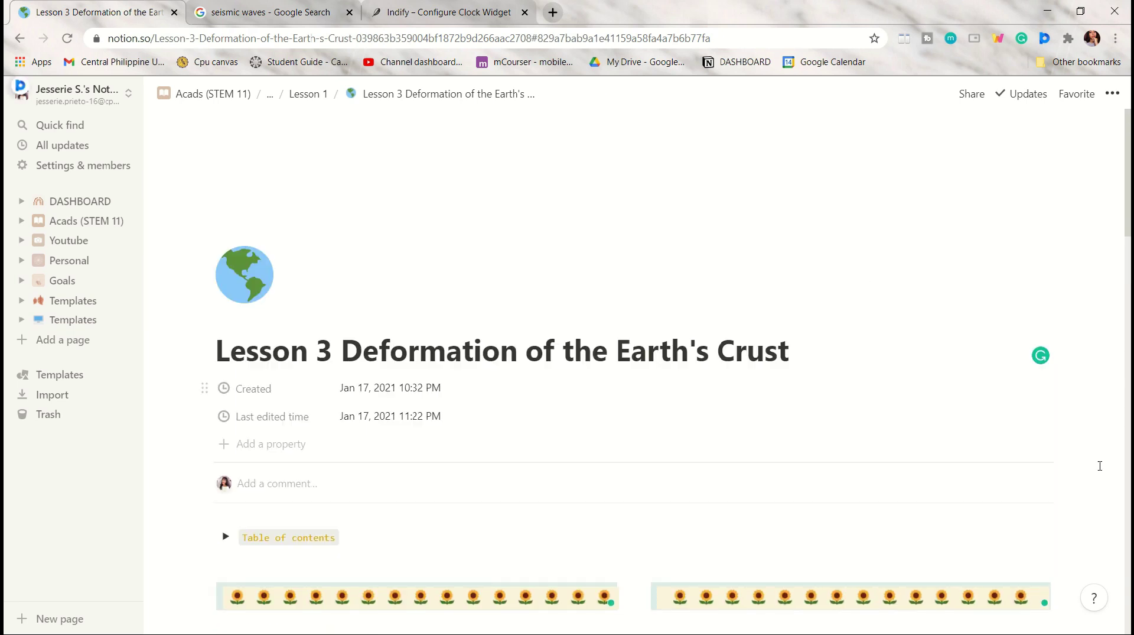
{"action": "left_click", "coordinate": [967, 262]}
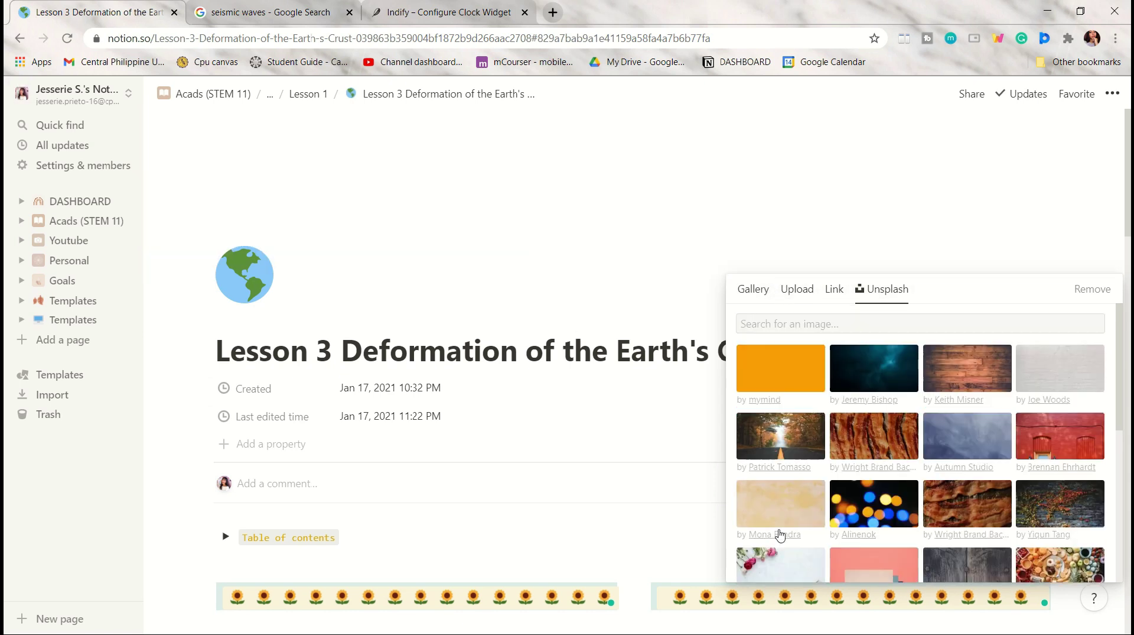
{"action": "left_click", "coordinate": [567, 310]}
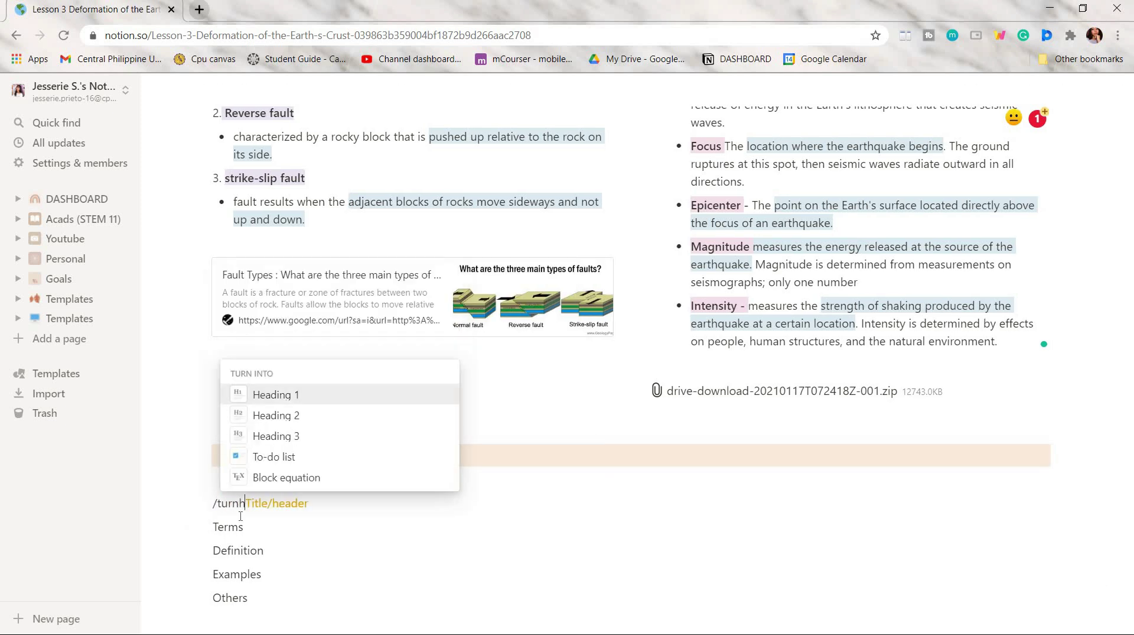
Turn the Title/header line into Heading 2 and the Terms line into Heading 3 with a pink background.
{"action": "key", "text": "Return"}
{"action": "scroll", "coordinate": [340, 519], "scroll_direction": "down", "scroll_amount": 3}
{"action": "type", "text": "/turnh3"}
{"action": "key", "text": "Return"}
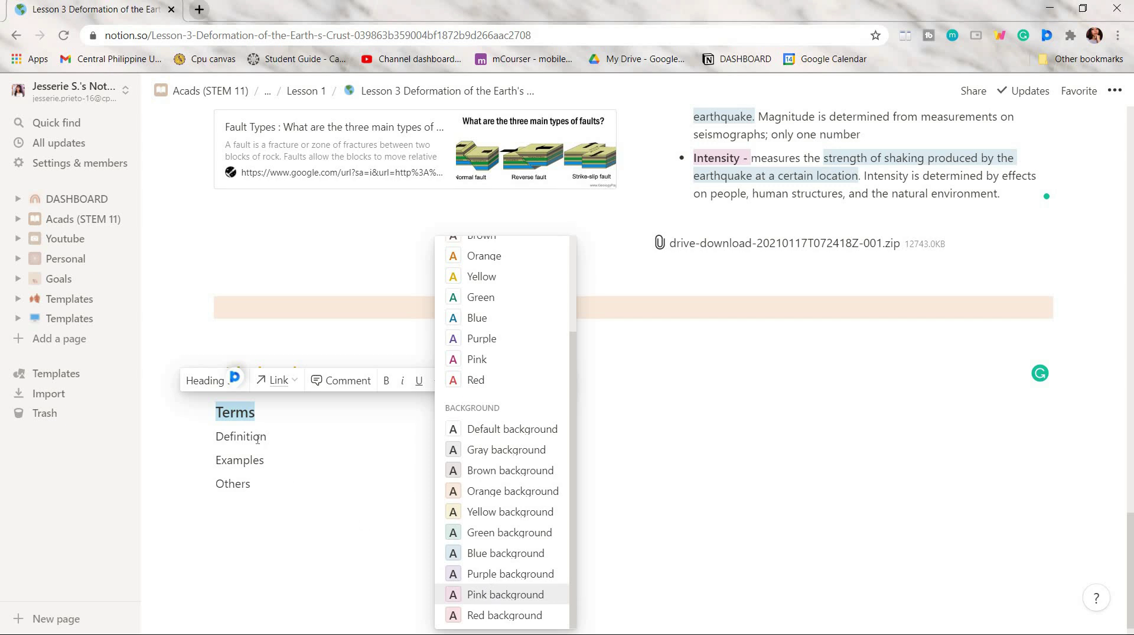
{"action": "left_click", "coordinate": [258, 438]}
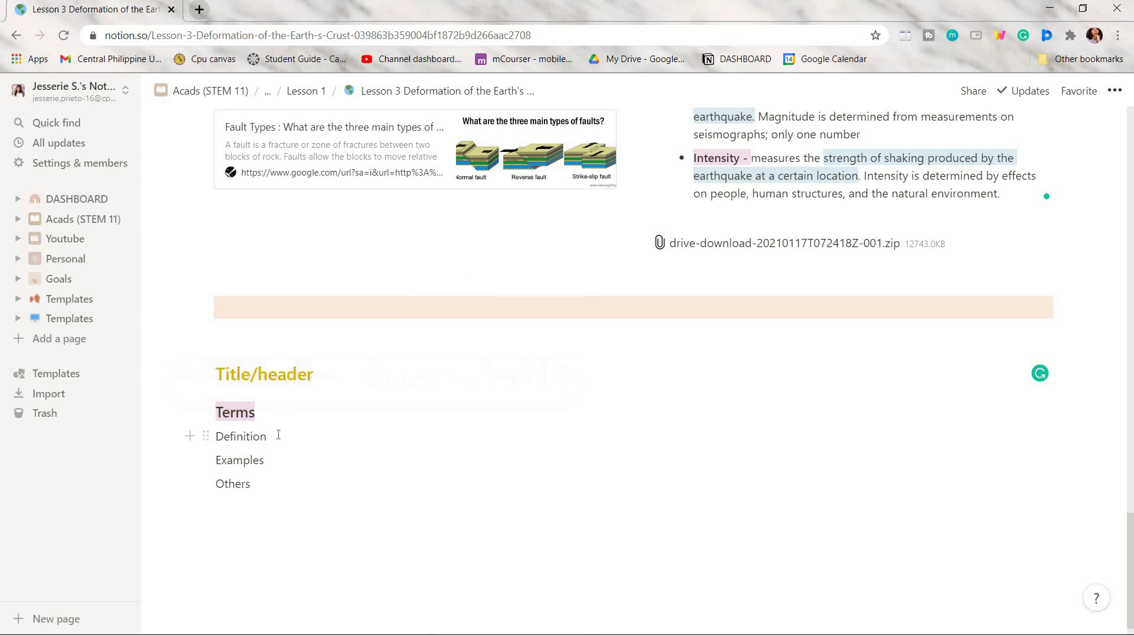
Highlight the word Definition with a blue background.
{"action": "left_click_drag", "start_coordinate": [216, 436], "coordinate": [458, 437]}
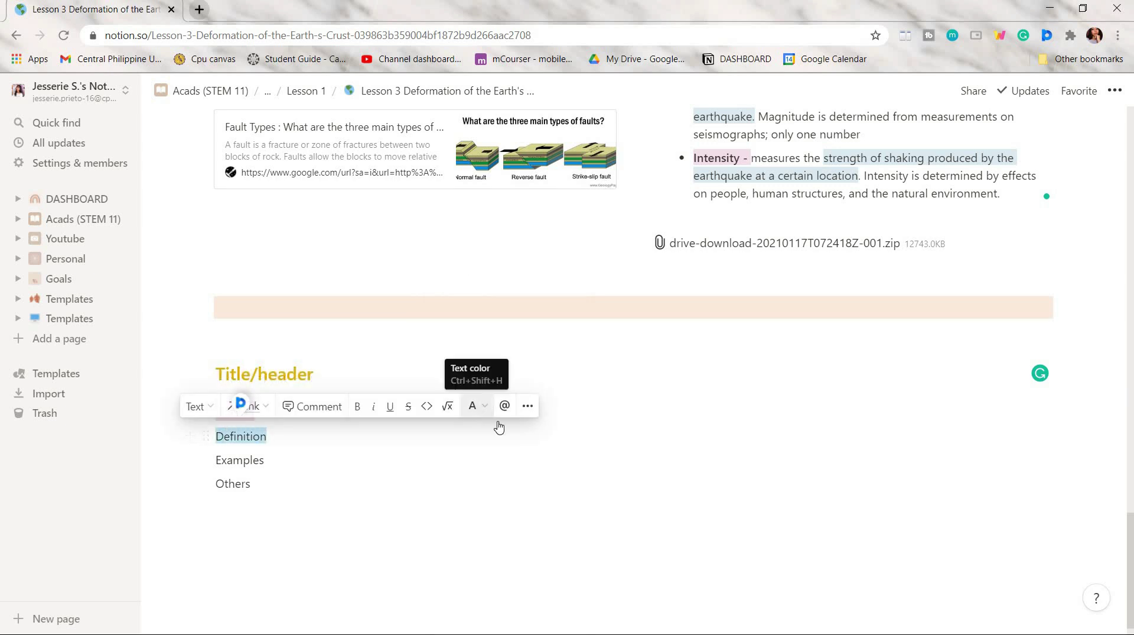
{"action": "left_click", "coordinate": [470, 406]}
{"action": "key", "text": "Return"}
Highlight the word Examples with a purple background and the word Others with a green background.
{"action": "left_click", "coordinate": [240, 480]}
{"action": "scroll", "coordinate": [216, 433], "scroll_direction": "down", "scroll_amount": 1}
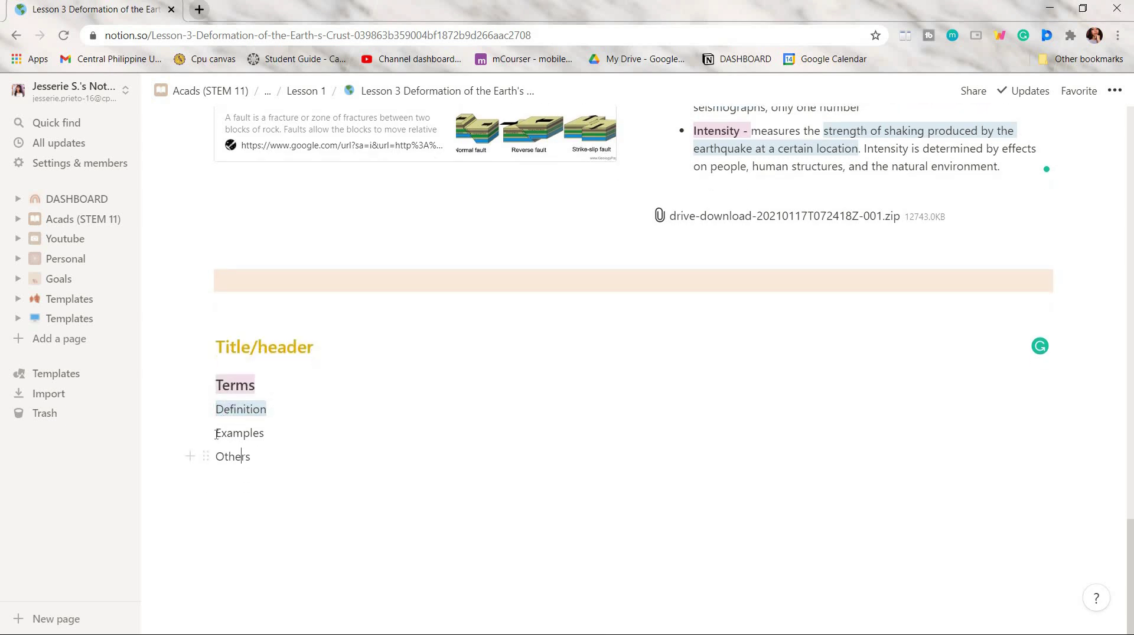
{"action": "left_click_drag", "start_coordinate": [295, 426], "coordinate": [295, 426]}
{"action": "left_click", "coordinate": [471, 402]}
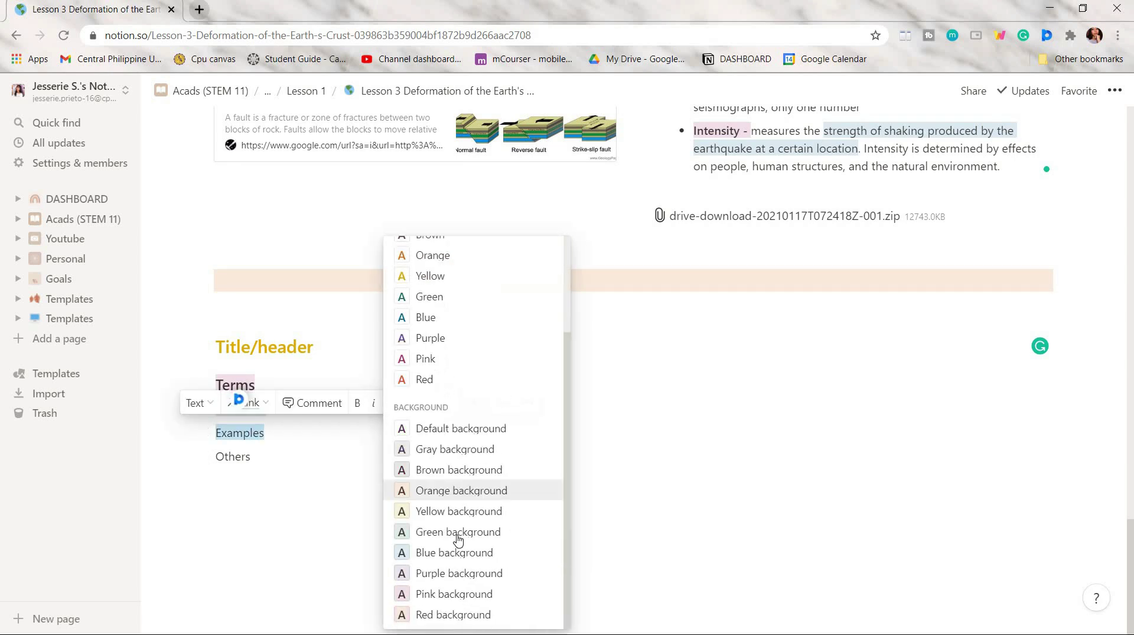
{"action": "left_click", "coordinate": [443, 573]}
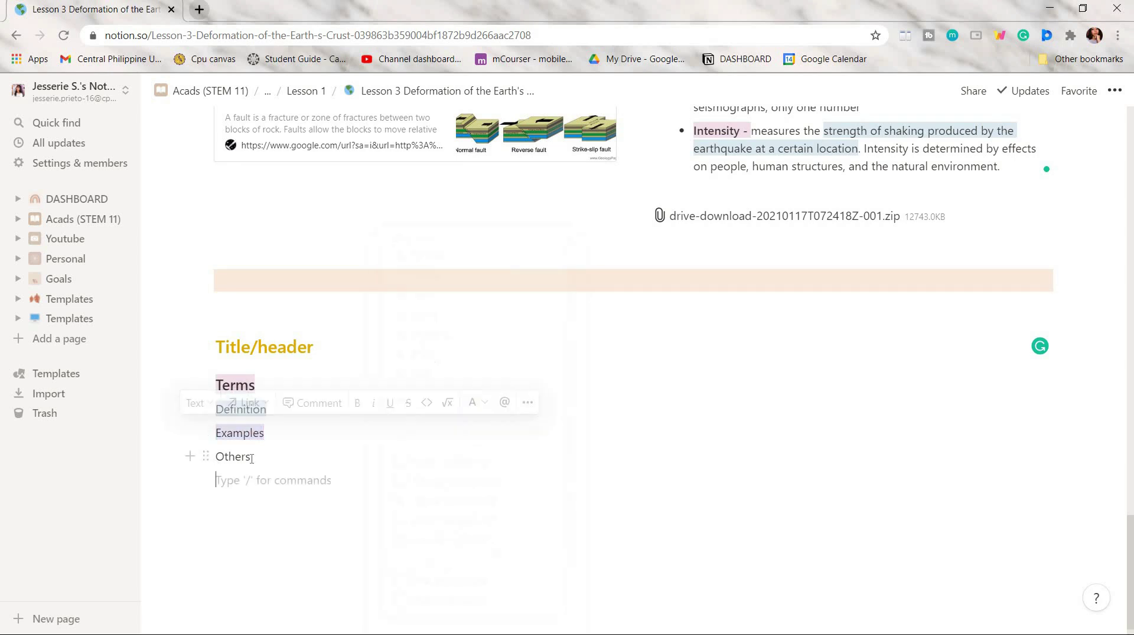
{"action": "left_click_drag", "start_coordinate": [263, 458], "coordinate": [216, 456]}
{"action": "left_click", "coordinate": [477, 426]}
{"action": "left_click", "coordinate": [450, 612]}
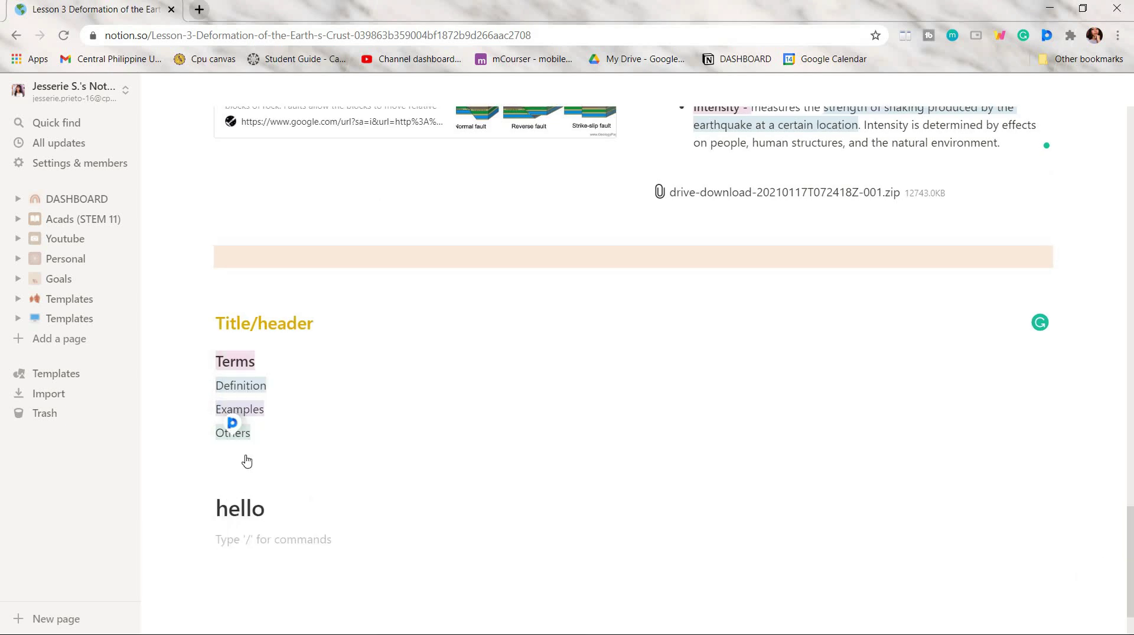
Add a Heading 2 line reading "hello" below the large hello heading, followed by a Heading 3 line.
{"action": "type", "text": "/h2"}
{"action": "key", "text": "Return"}
{"action": "type", "text": "hello/h3"}
{"action": "key", "text": "Return"}
{"action": "scroll", "coordinate": [222, 533], "scroll_direction": "down", "scroll_amount": 2}
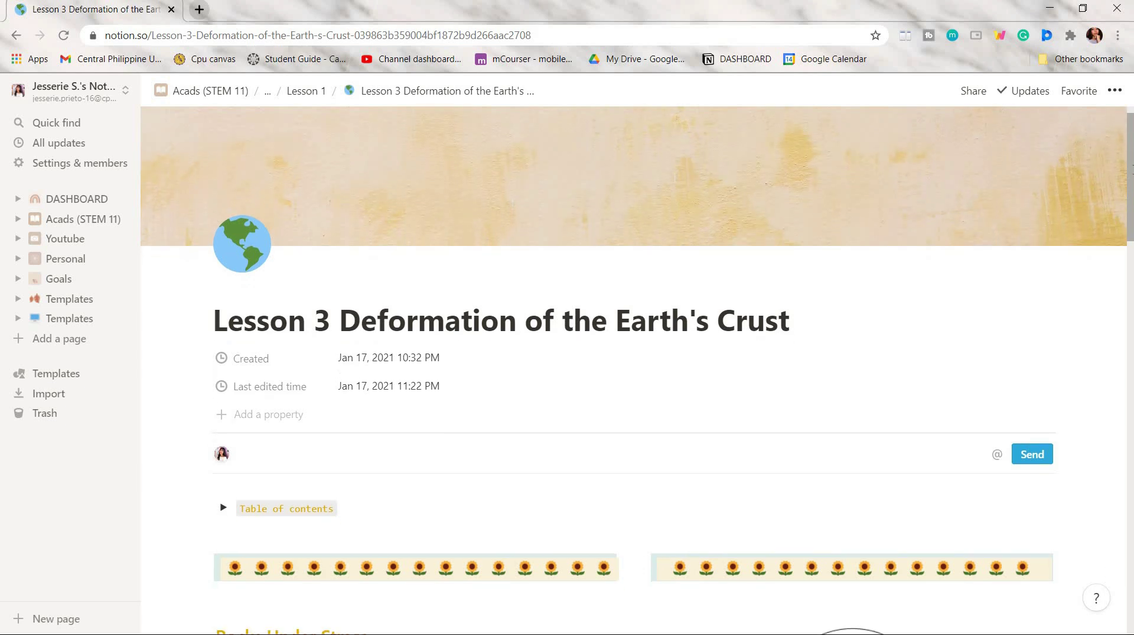
{"action": "scroll", "coordinate": [637, 372], "scroll_direction": "down", "scroll_amount": 3}
{"action": "scroll", "coordinate": [1129, 304], "scroll_direction": "down", "scroll_amount": 3}
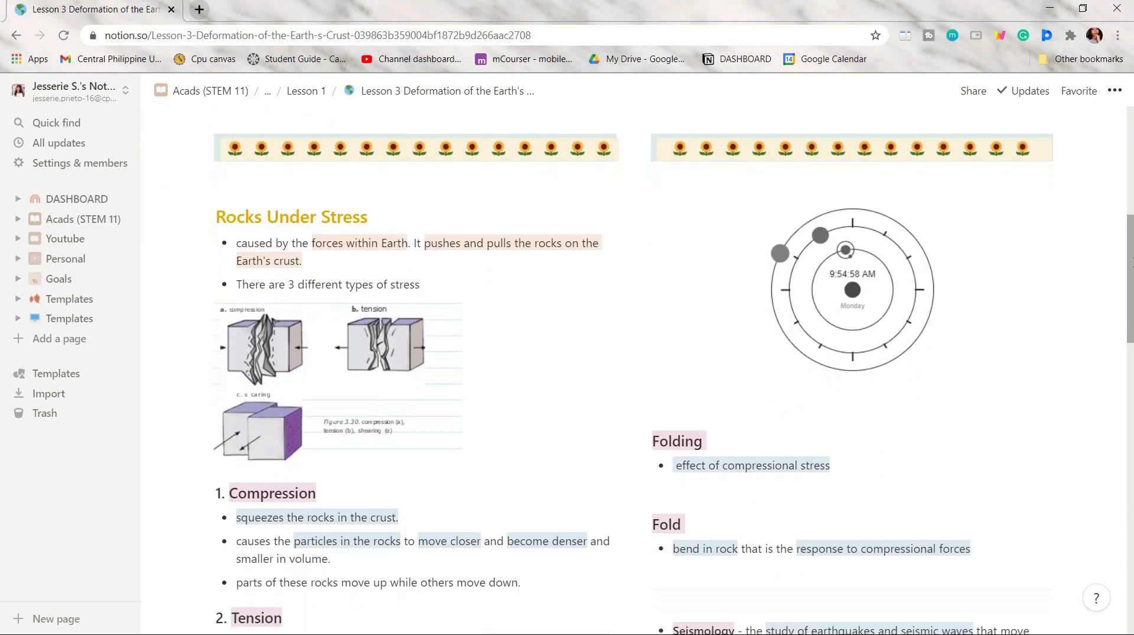
{"action": "left_click_drag", "start_coordinate": [1129, 304], "coordinate": [1130, 537]}
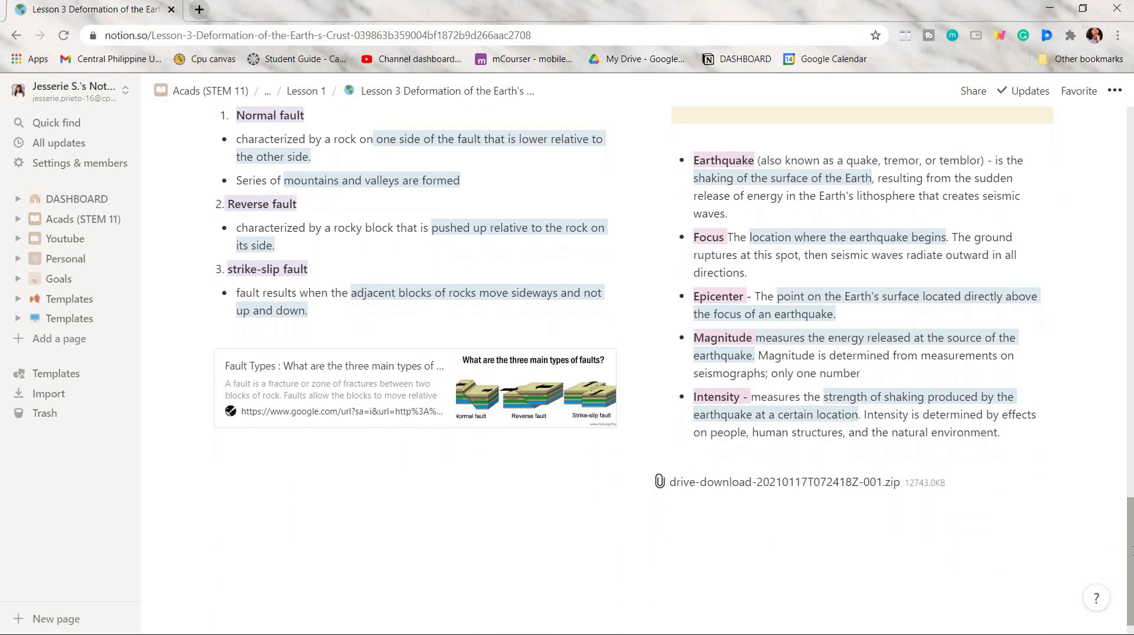